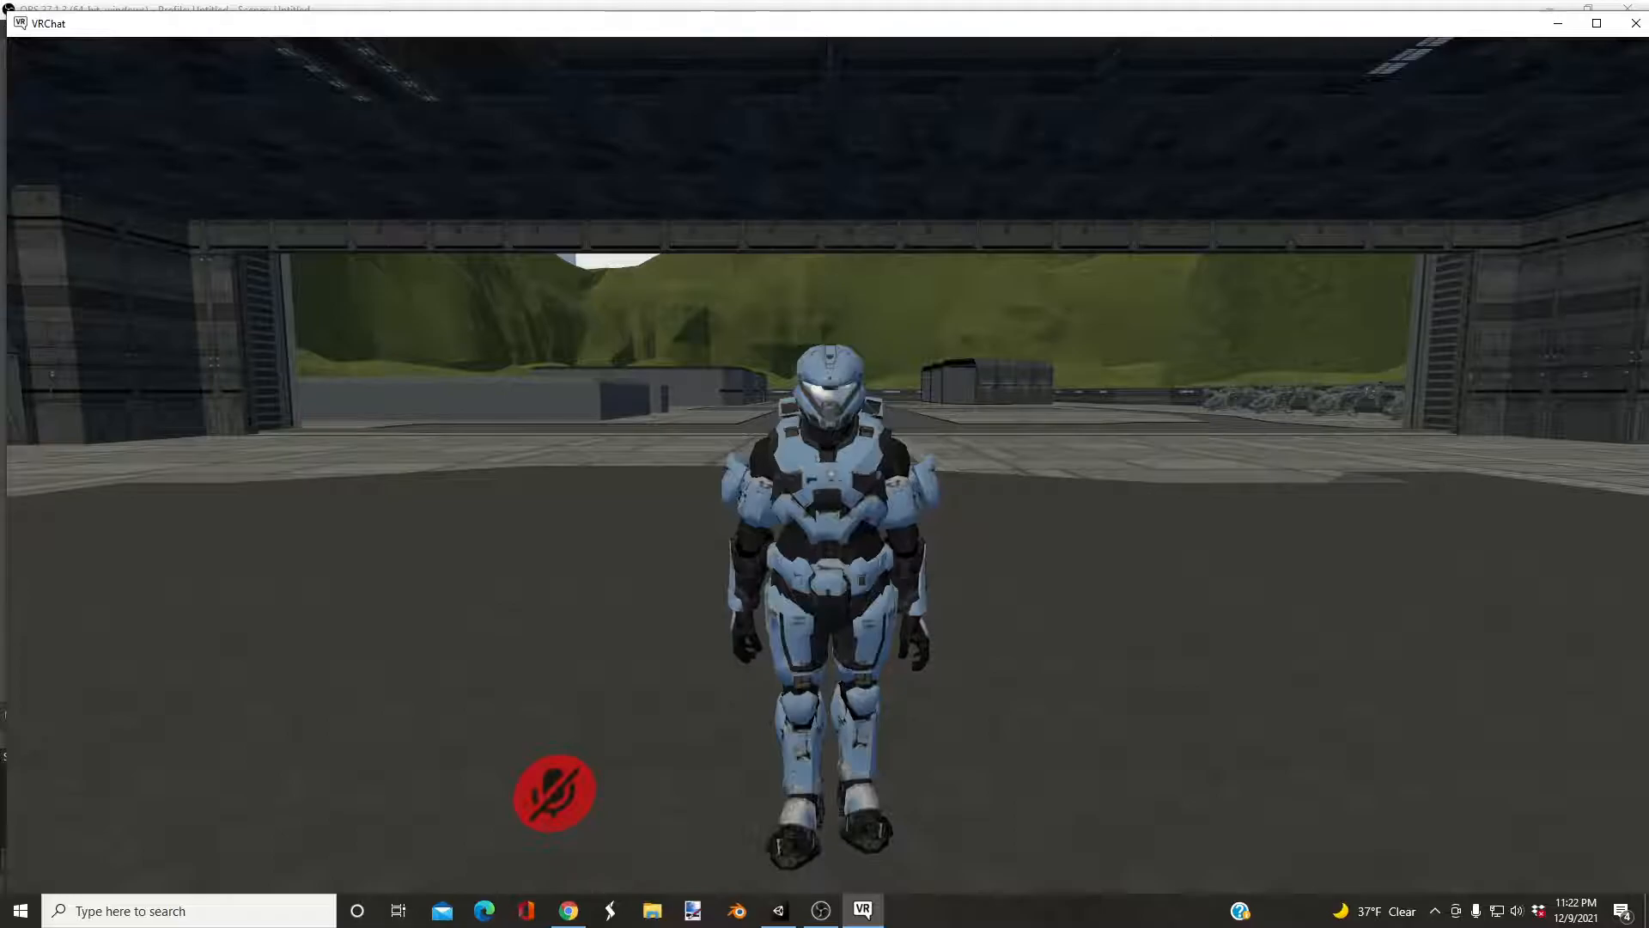
Crouch the Spartan avatar in front of the mirror, move closer and back, and stand it up again.
key(c)
key(w)
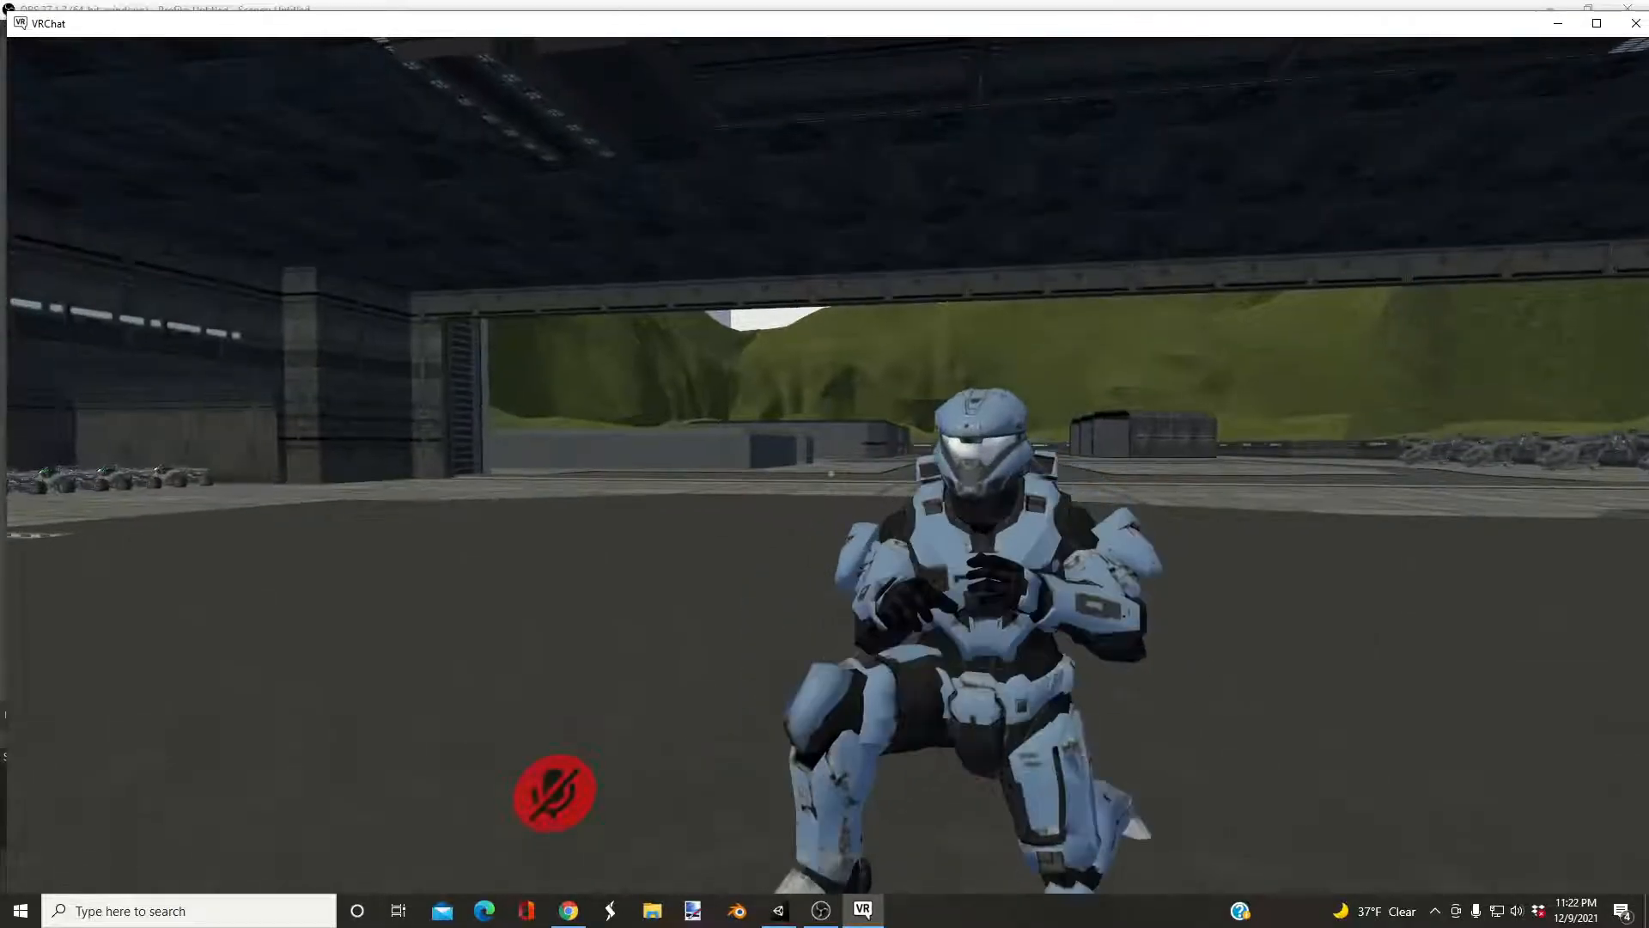
key(s)
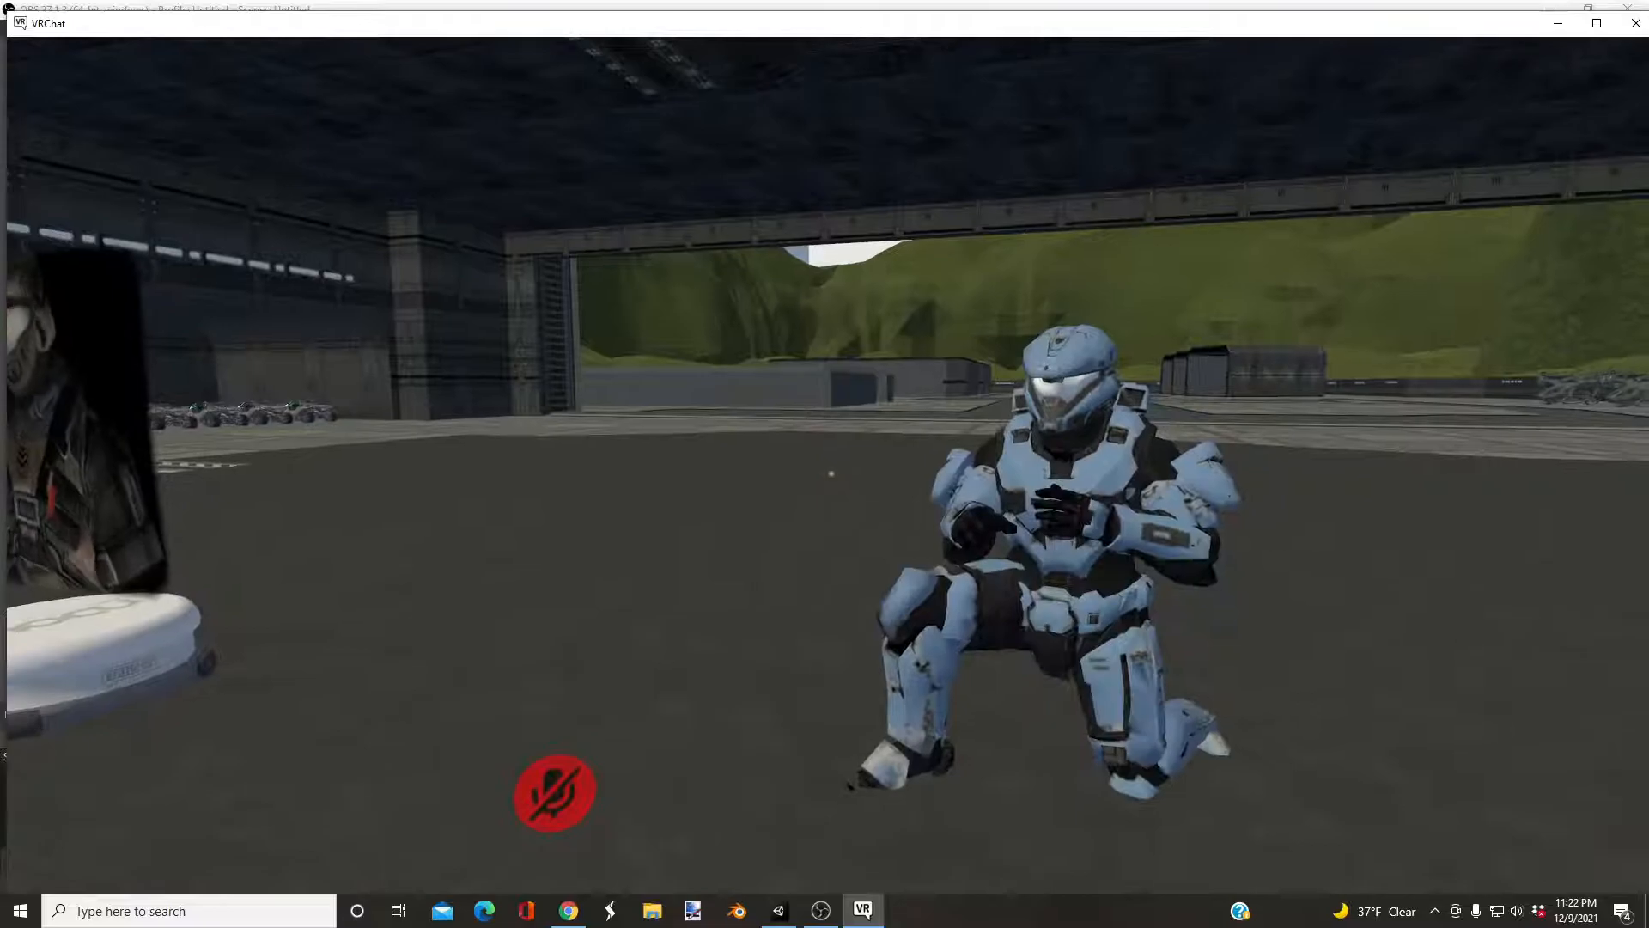
key(c)
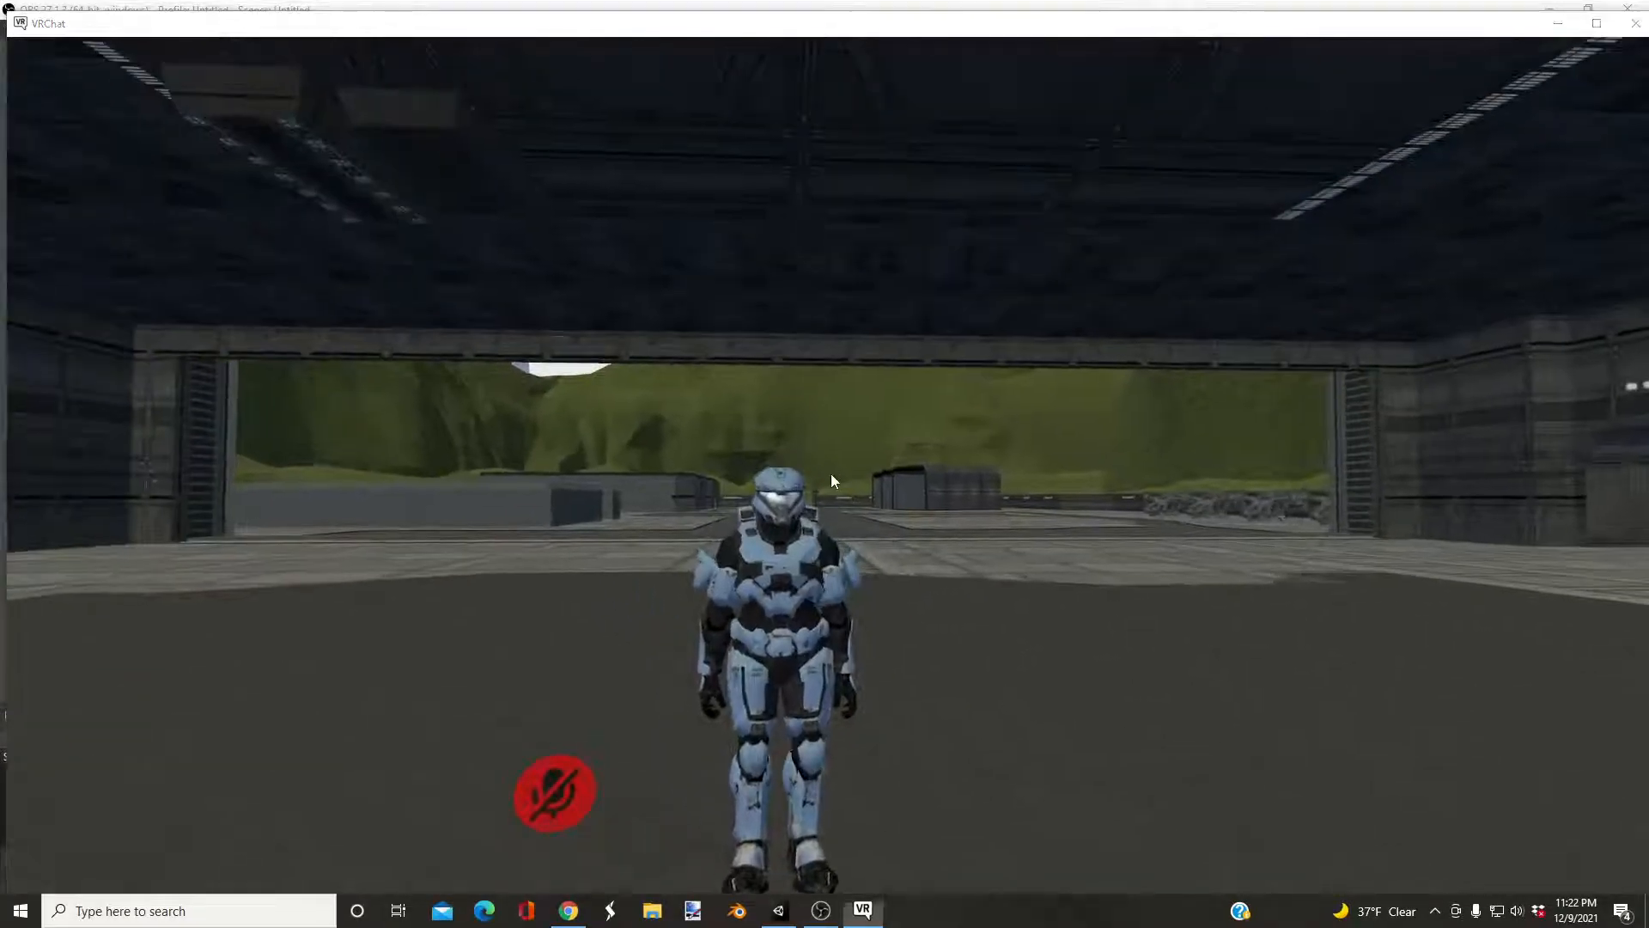
Switch to the Unity project and view the red Spartan model from farther away.
key(super)
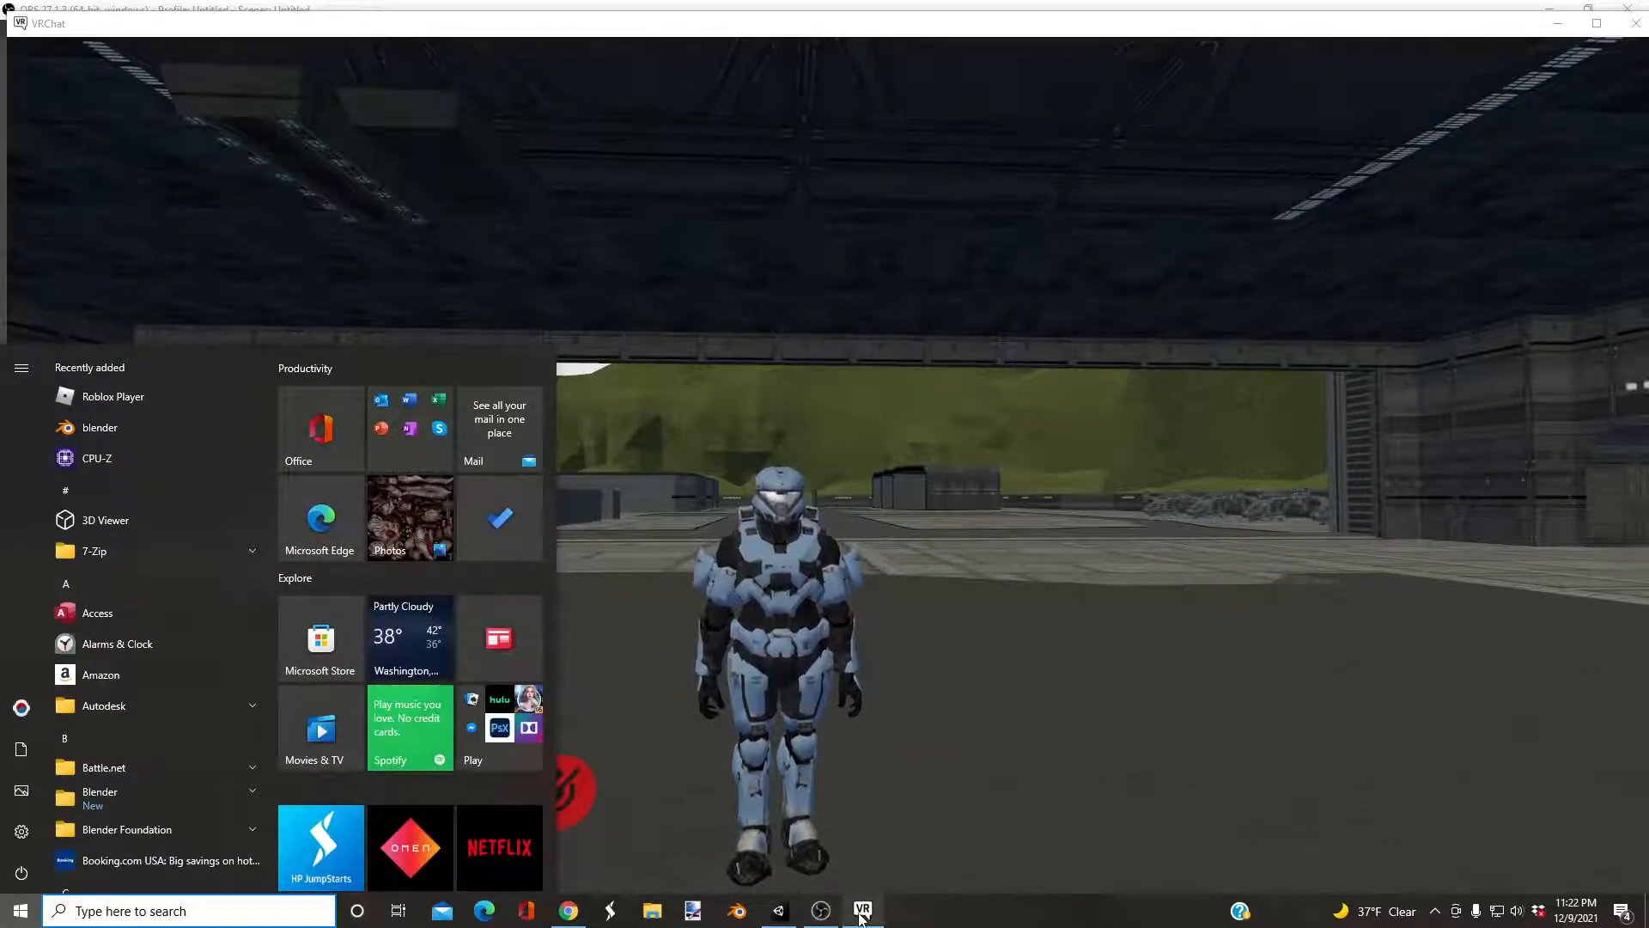
click(778, 911)
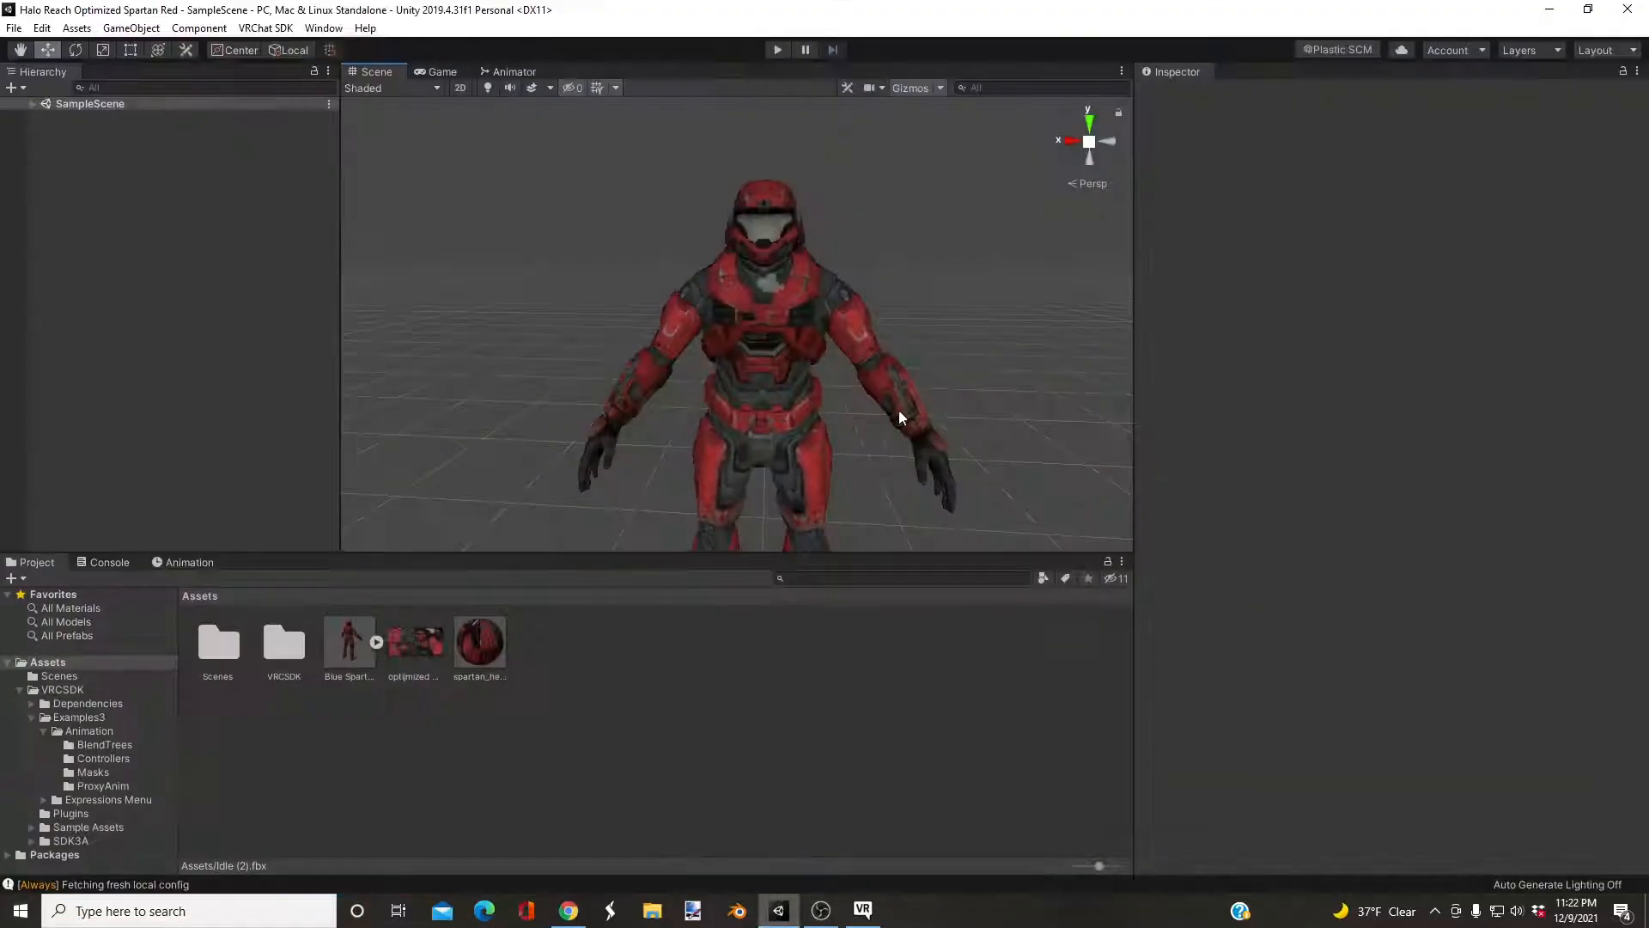
scroll(894, 425, down, 3)
right_drag(902, 378, 888, 372)
Switch to Mixamo in Chrome and browse through the available character animations.
click(578, 915)
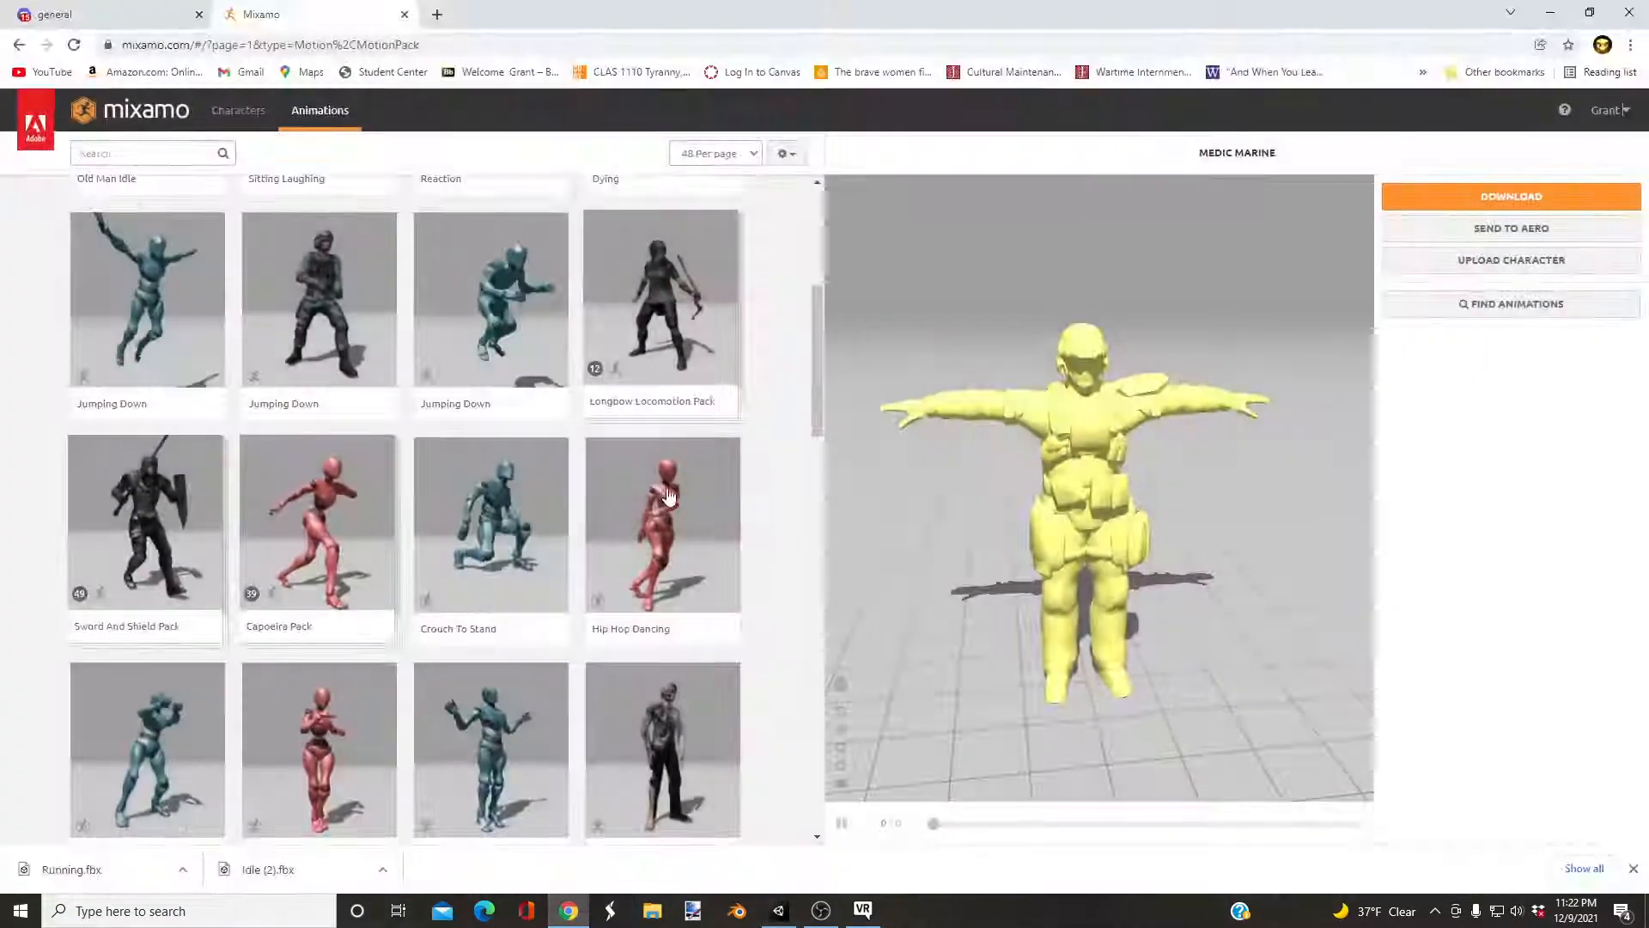
scroll(490, 401, up, 5)
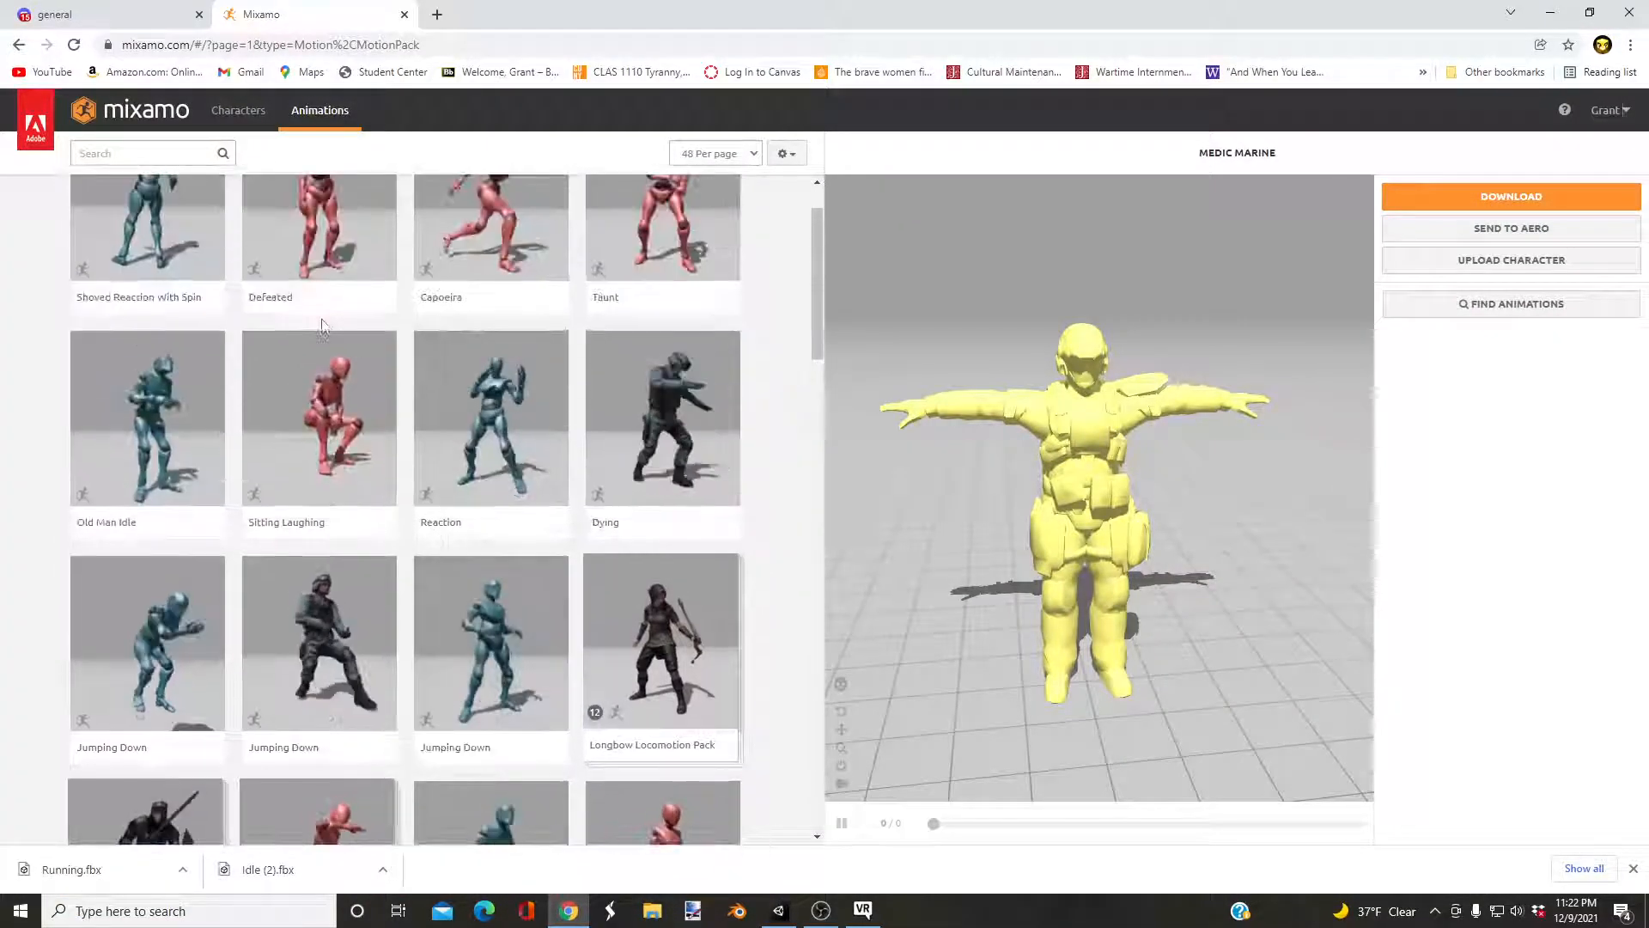
scroll(336, 476, down, 15)
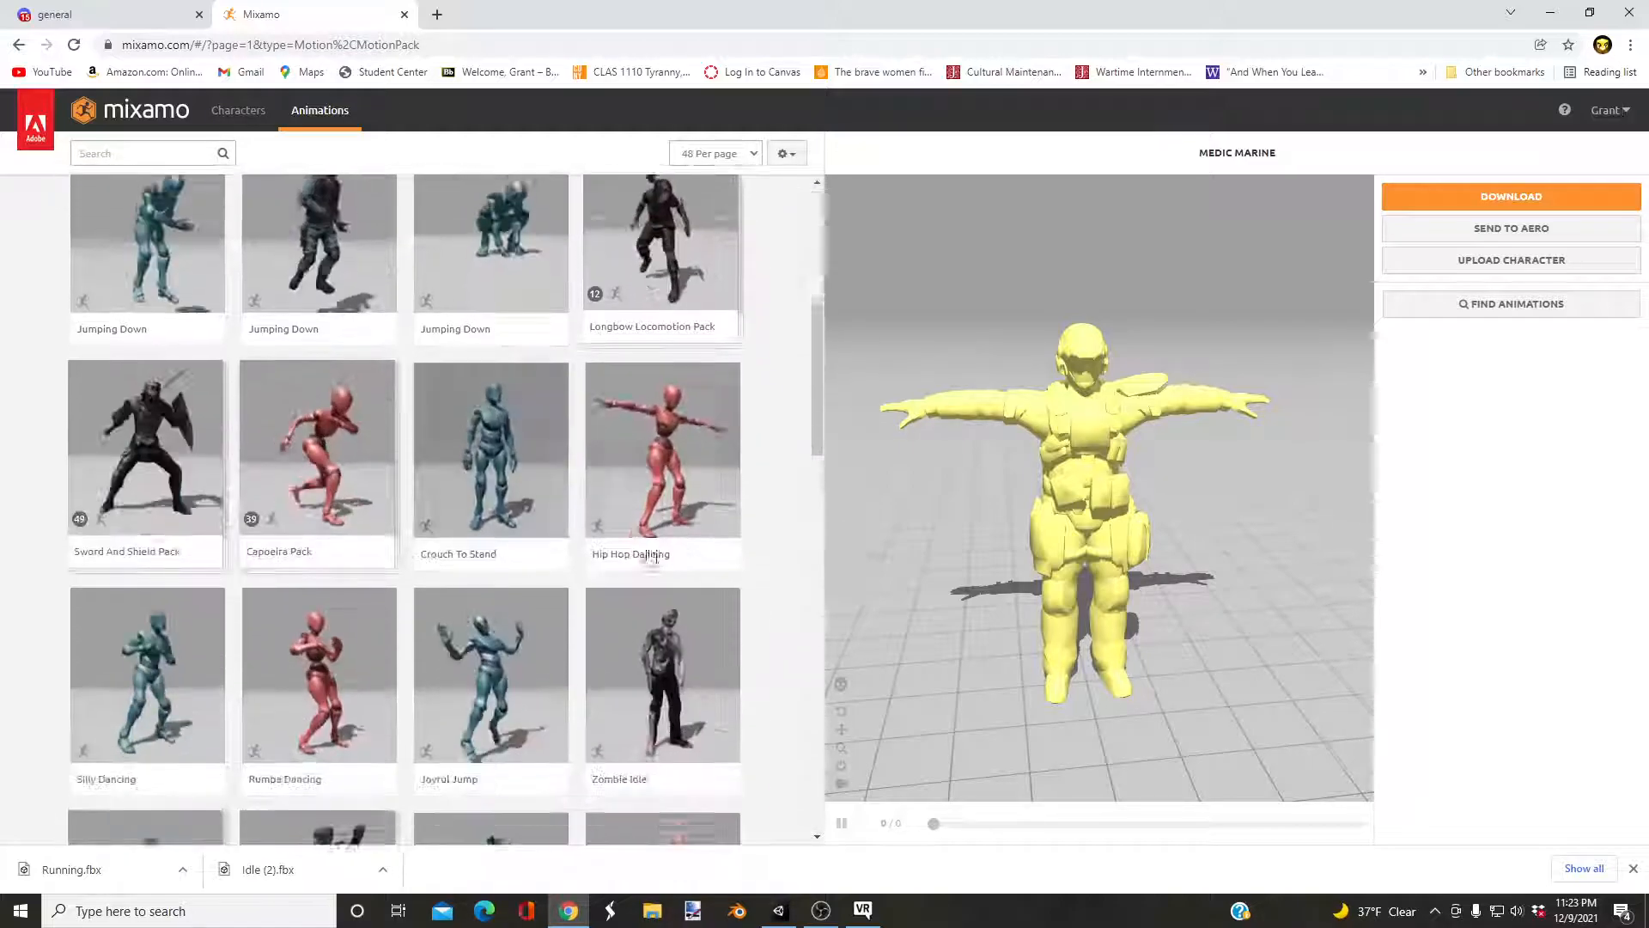
scroll(464, 640, down, 3)
scroll(438, 516, up, 17)
scroll(438, 464, up, 6)
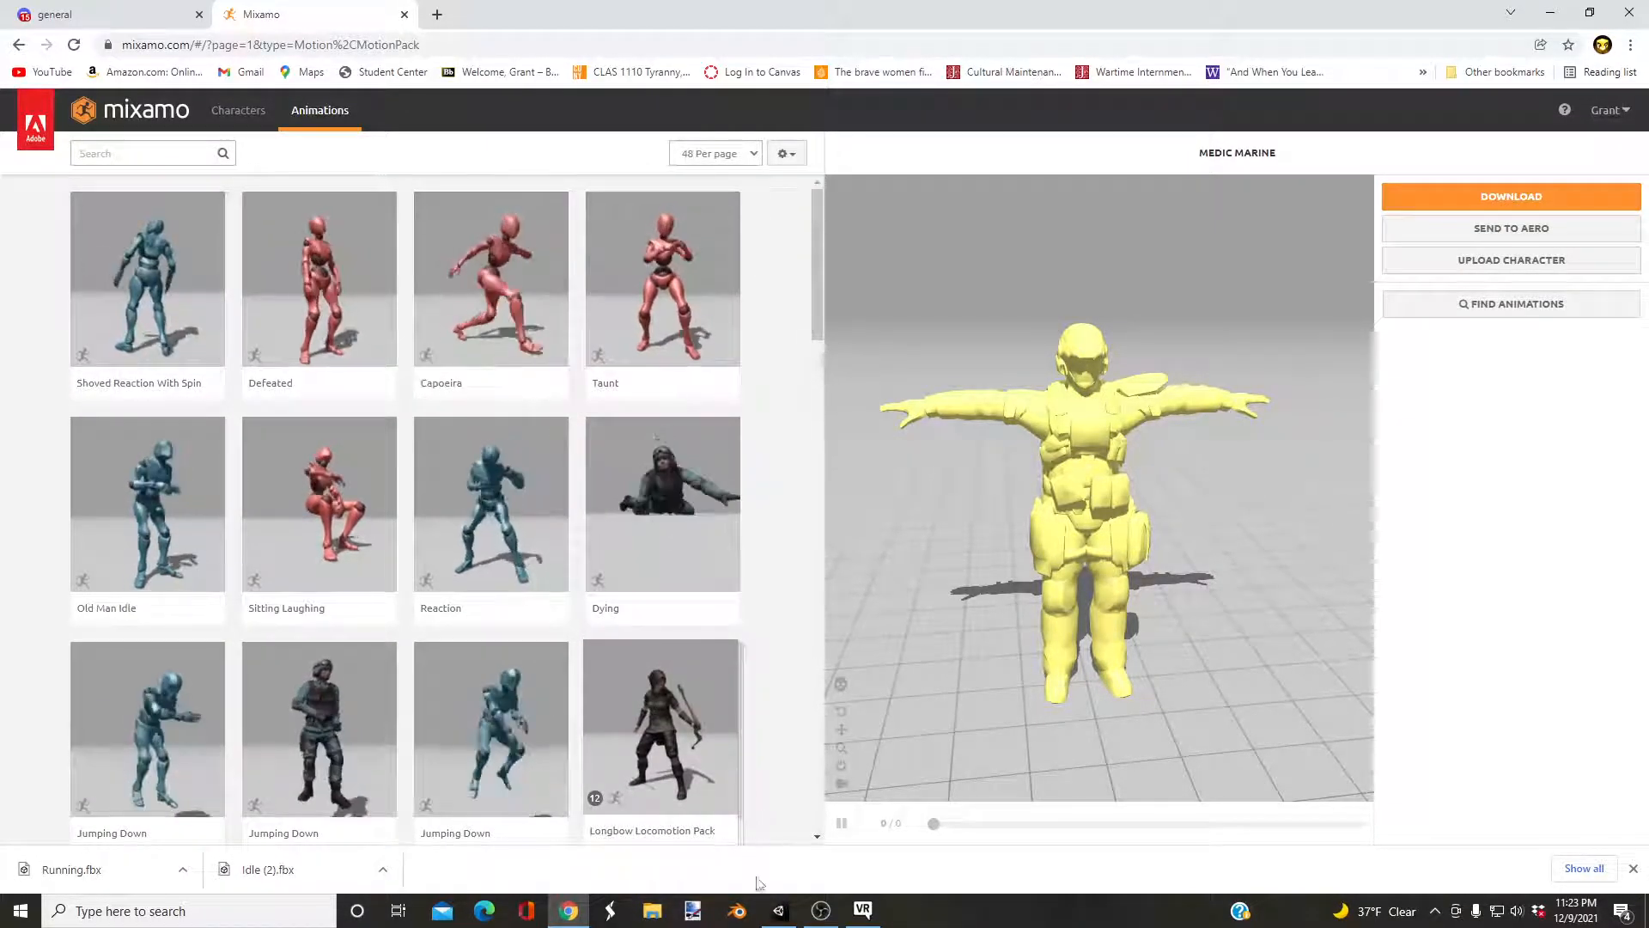
Switch back to Unity and enlarge the Scene view by shrinking the Inspector, Hierarchy and Project areas.
click(779, 911)
scroll(884, 424, up, 8)
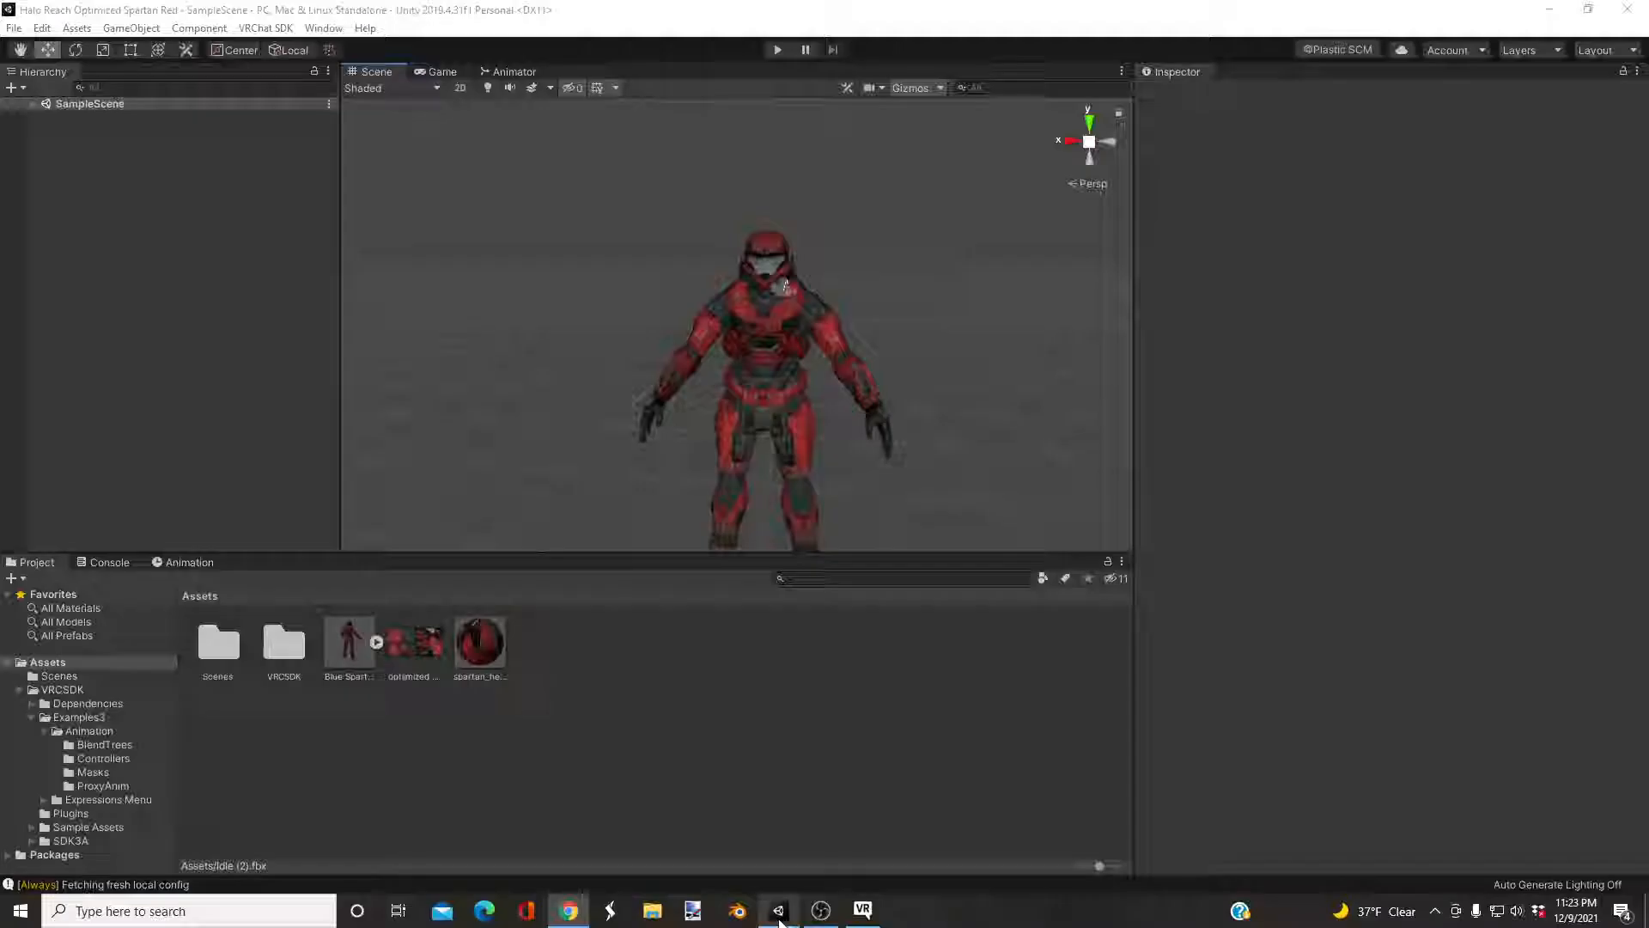
scroll(910, 432, down, 8)
drag(1134, 333, 1385, 336)
drag(421, 341, 296, 361)
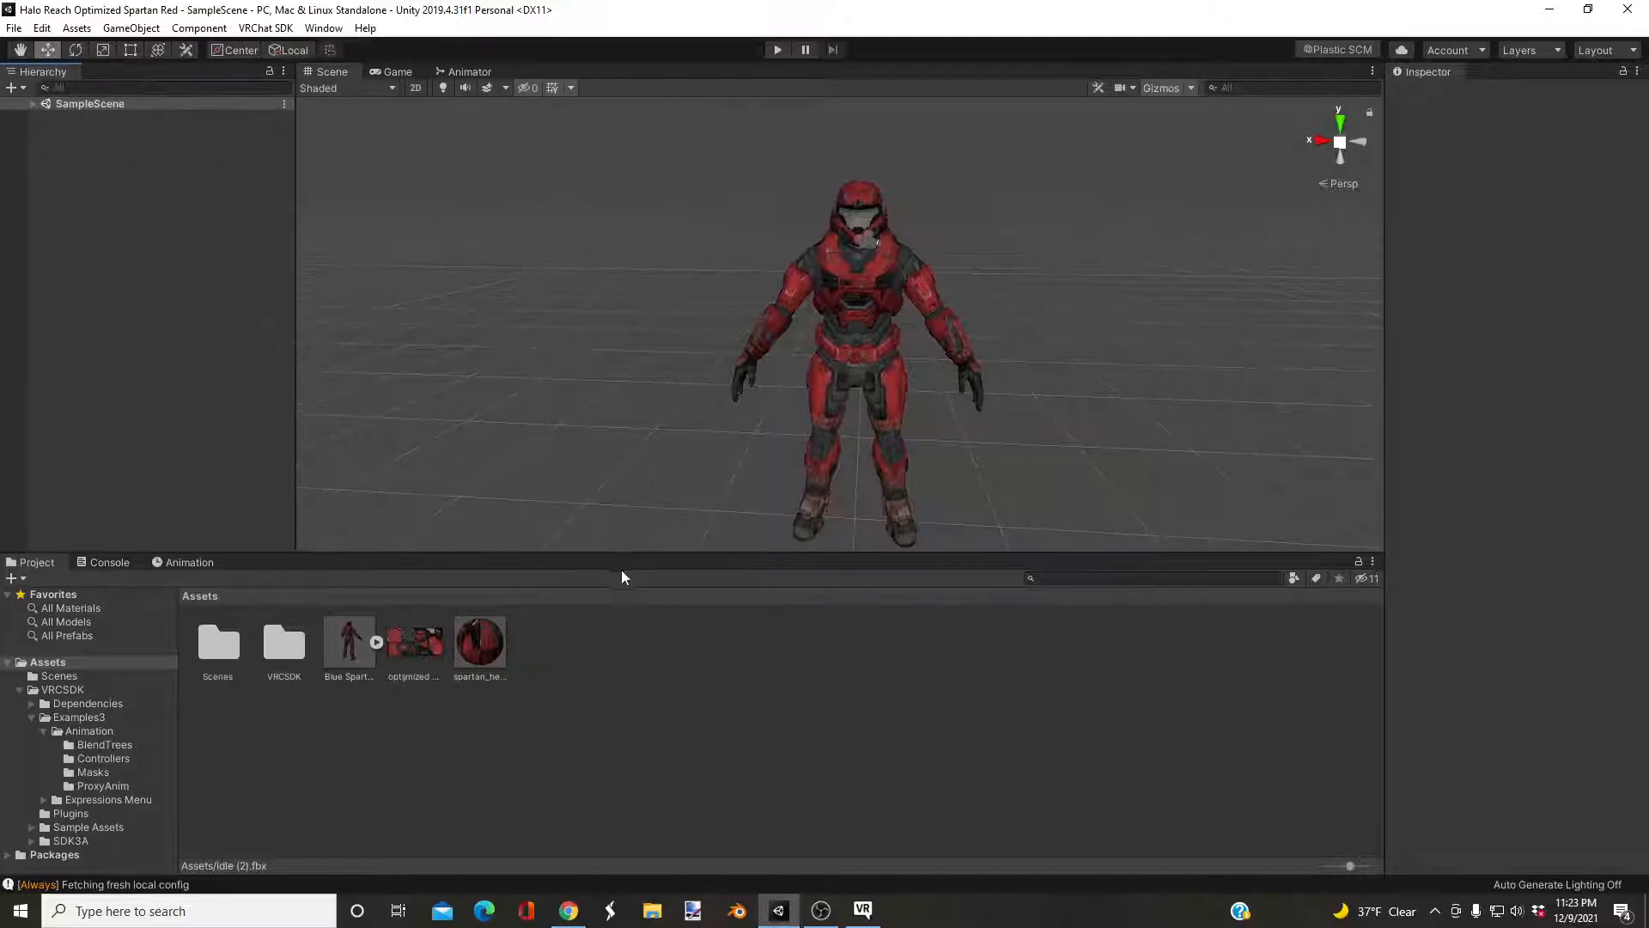
drag(634, 555, 633, 645)
Select the Blue Spartan avatar in SampleScene and widen the Inspector to show its VRC Avatar Descriptor's playable layers.
key(w)
right_drag(902, 365, 869, 355)
key(s)
key(w)
click(32, 104)
click(129, 130)
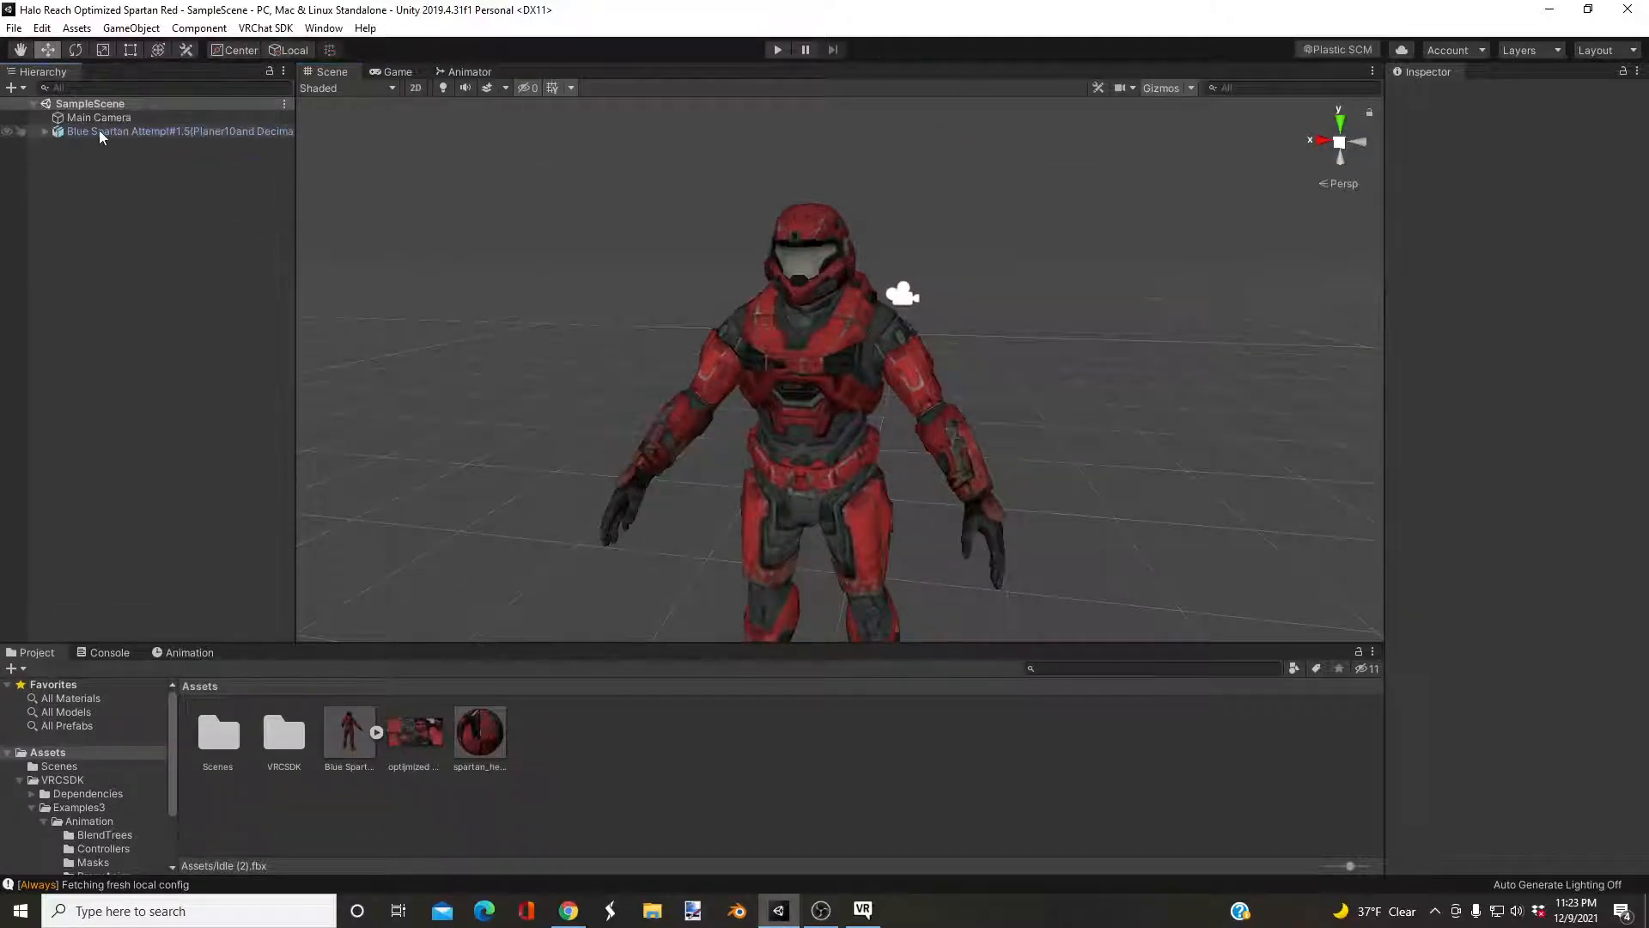
drag(1387, 283, 1212, 328)
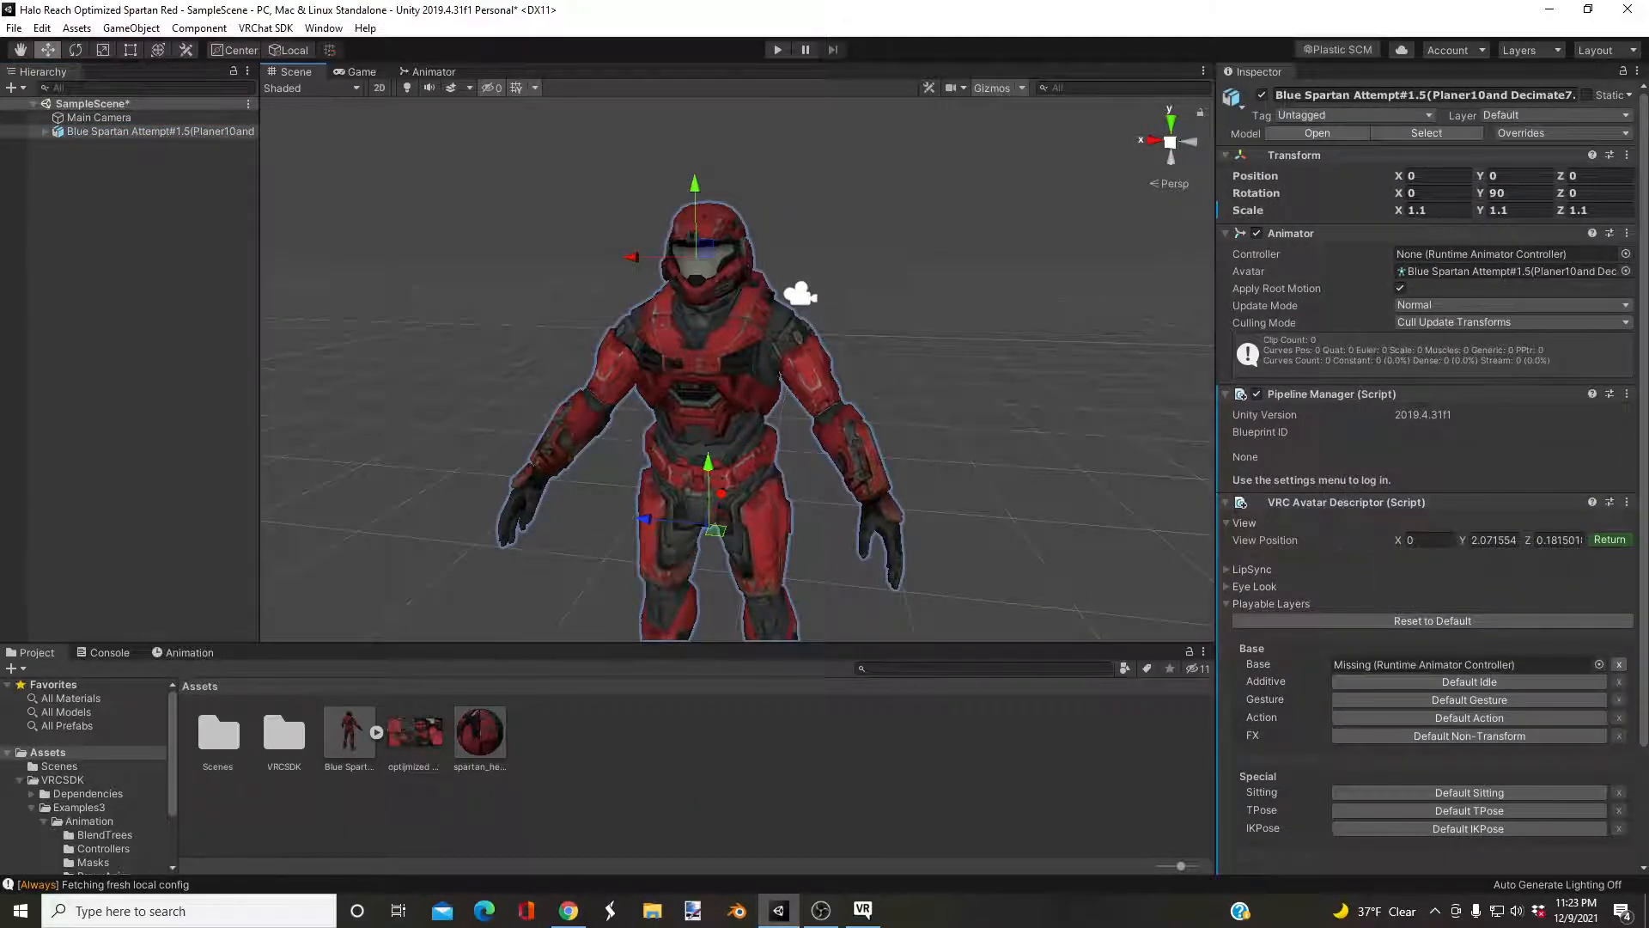
scroll(1383, 568, down, 3)
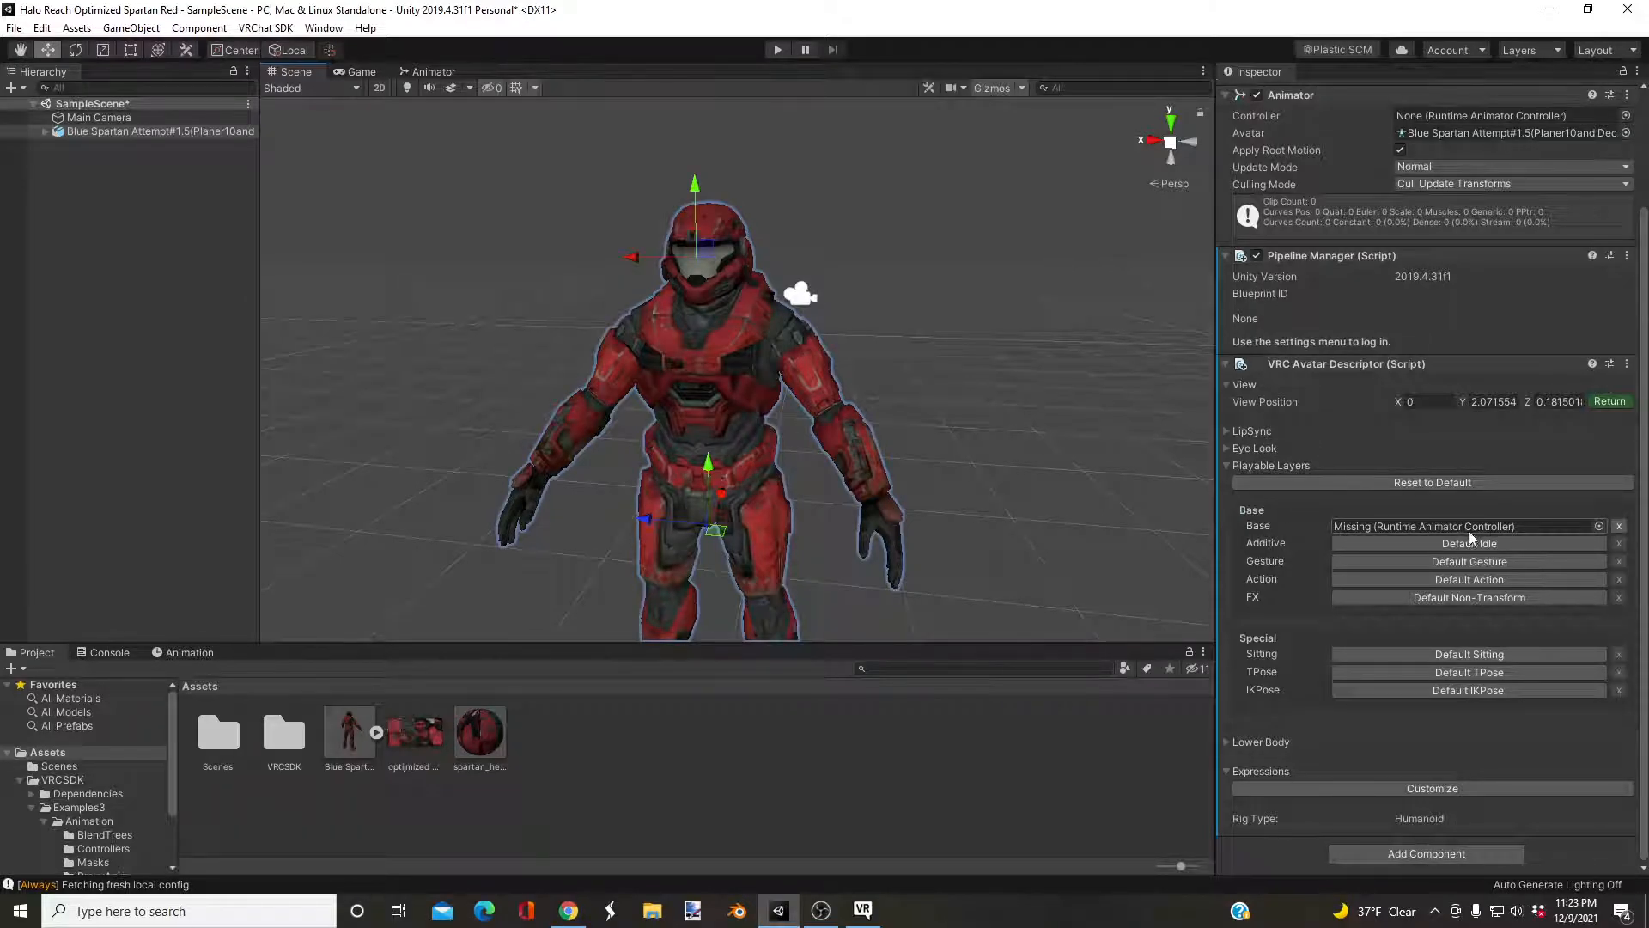
key(s)
right_drag(726, 415, 733, 452)
key(d)
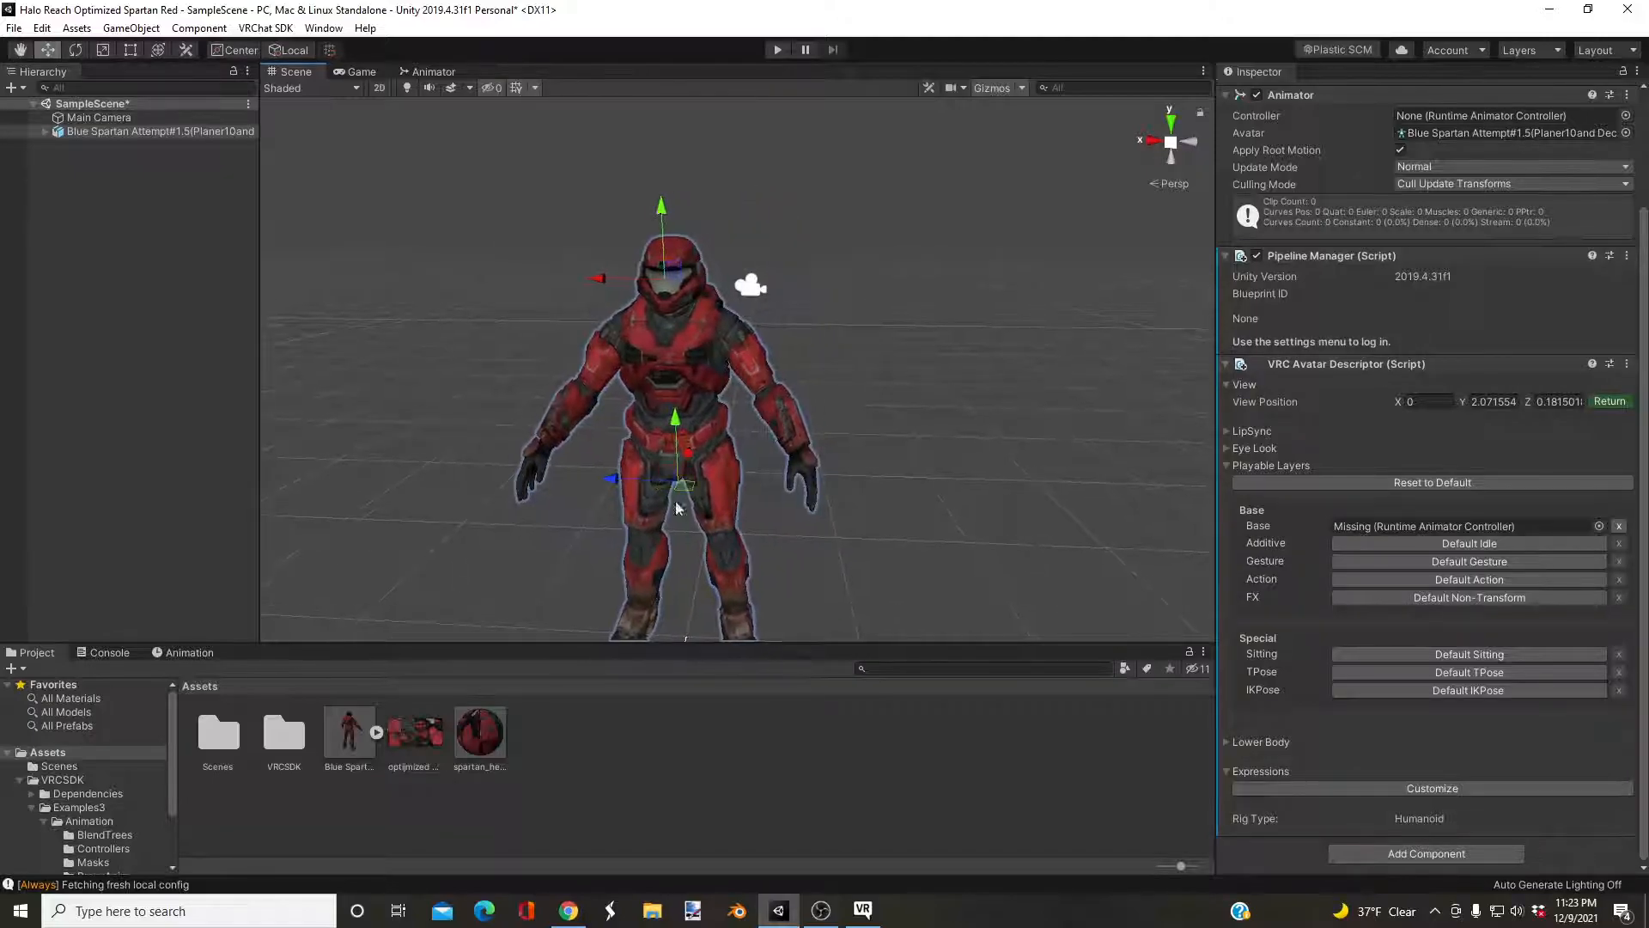
Switch to Mixamo in Chrome and activate the animation search.
click(569, 911)
click(136, 152)
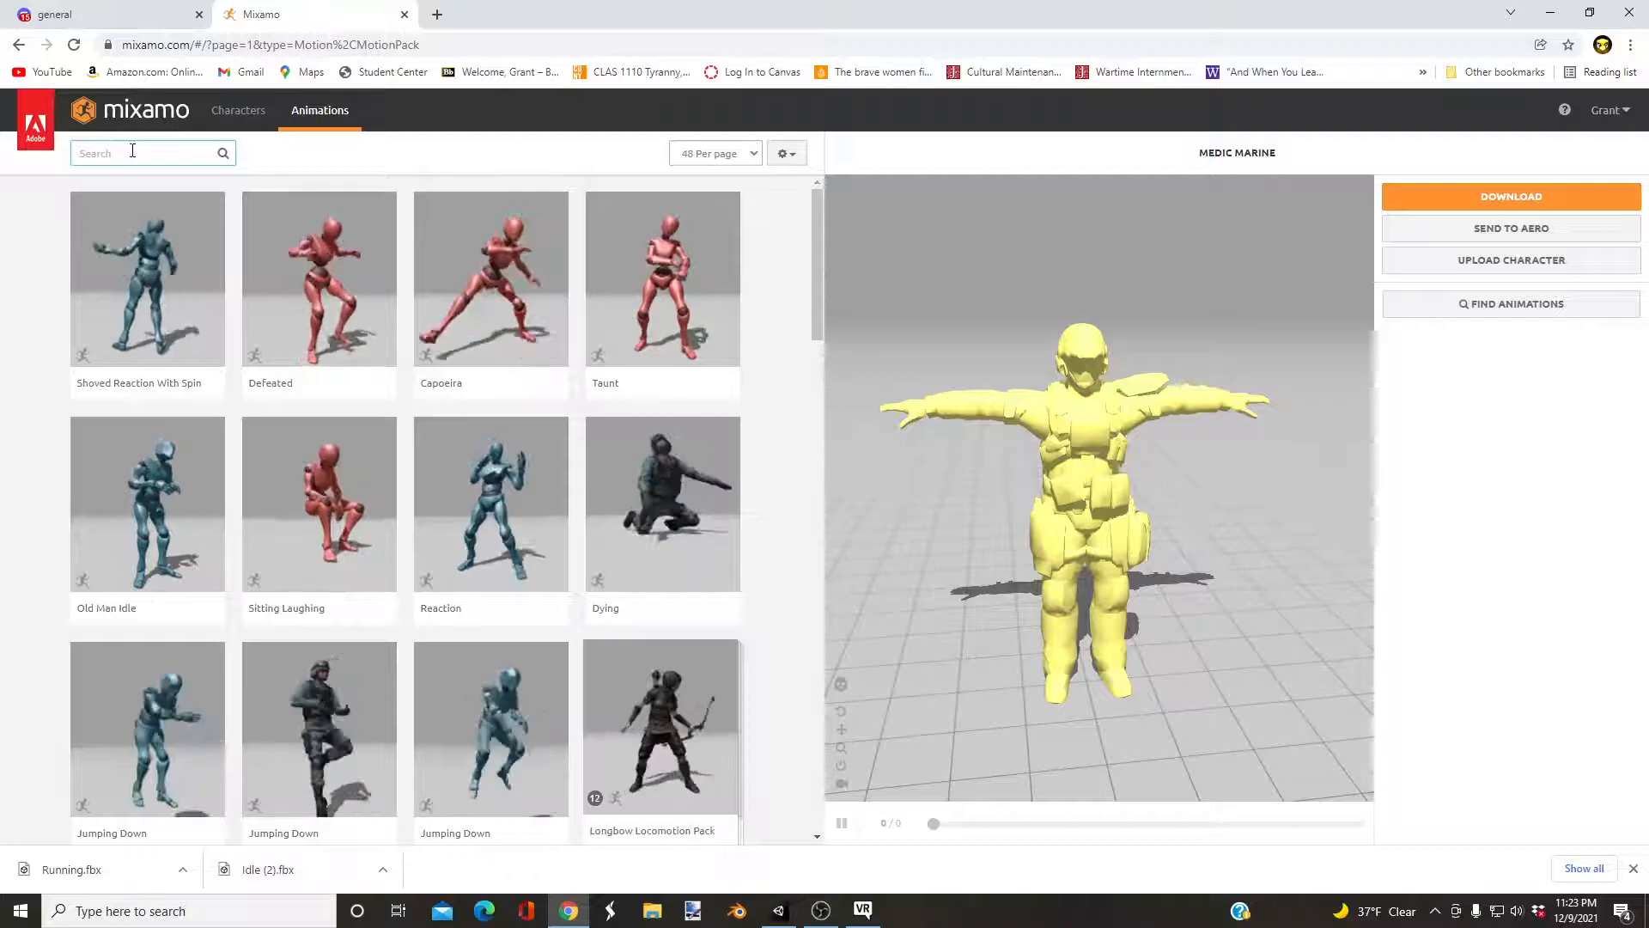
text(coru)
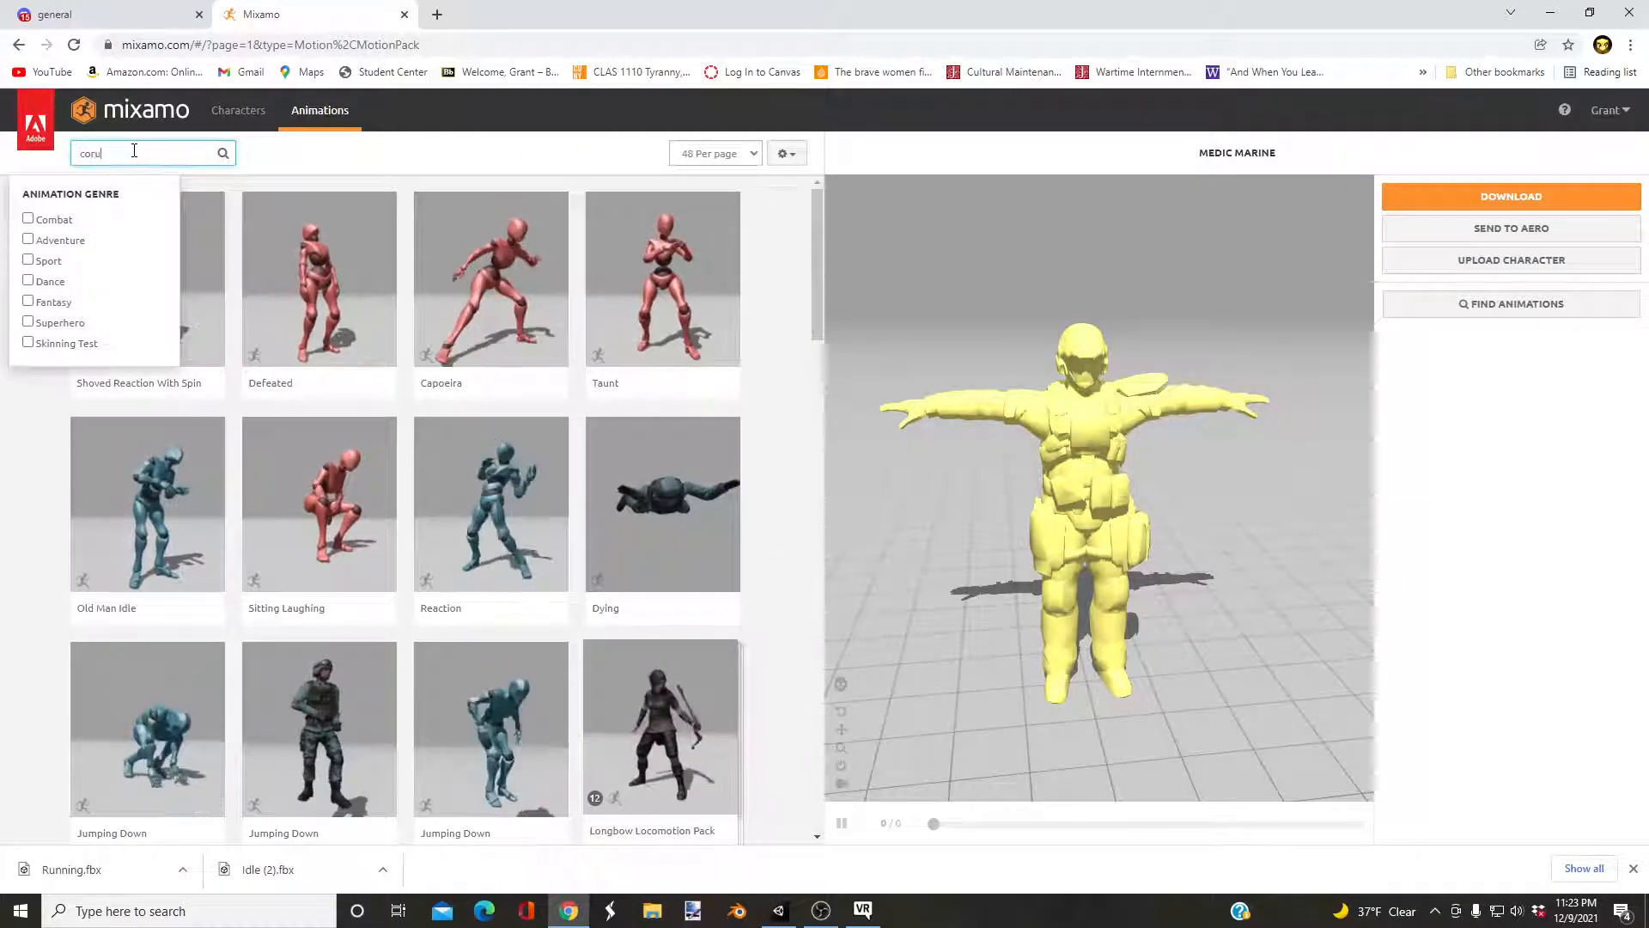
text(ching)
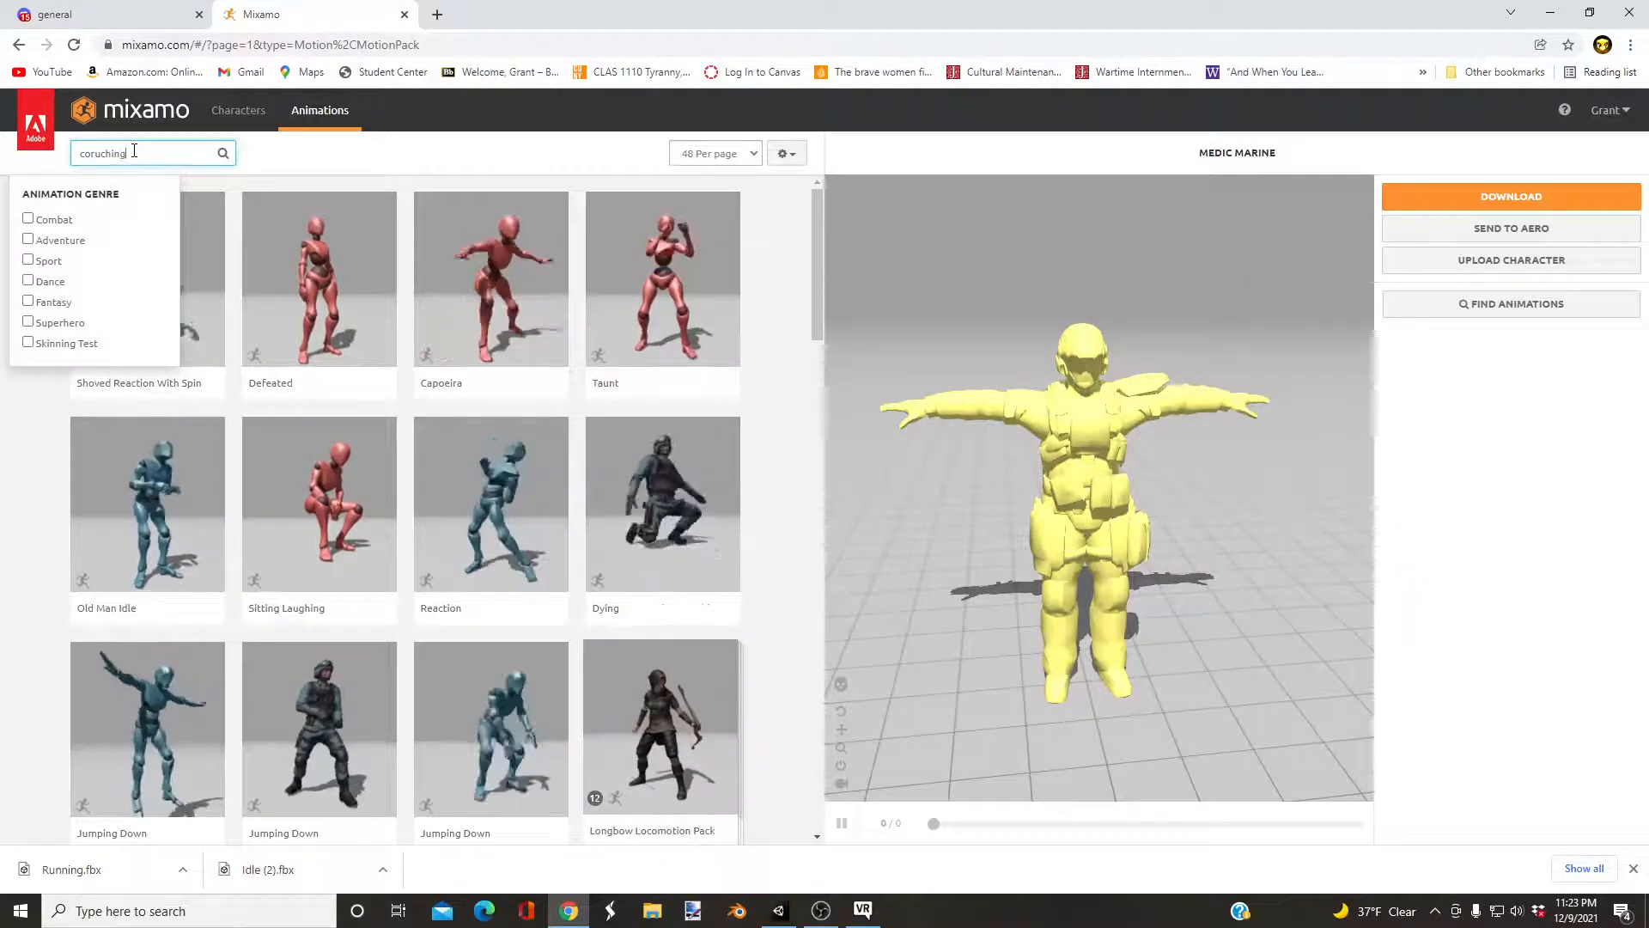
key(BackSpace)
key(BackSpace)
key(BackSpace)
key(BackSpace)
key(BackSpace)
key(BackSpace)
key(BackSpace)
key(BackSpace)
key(BackSpace)
Search the animations for "standing" and look through the results for a suitable standing pose.
text(stand)
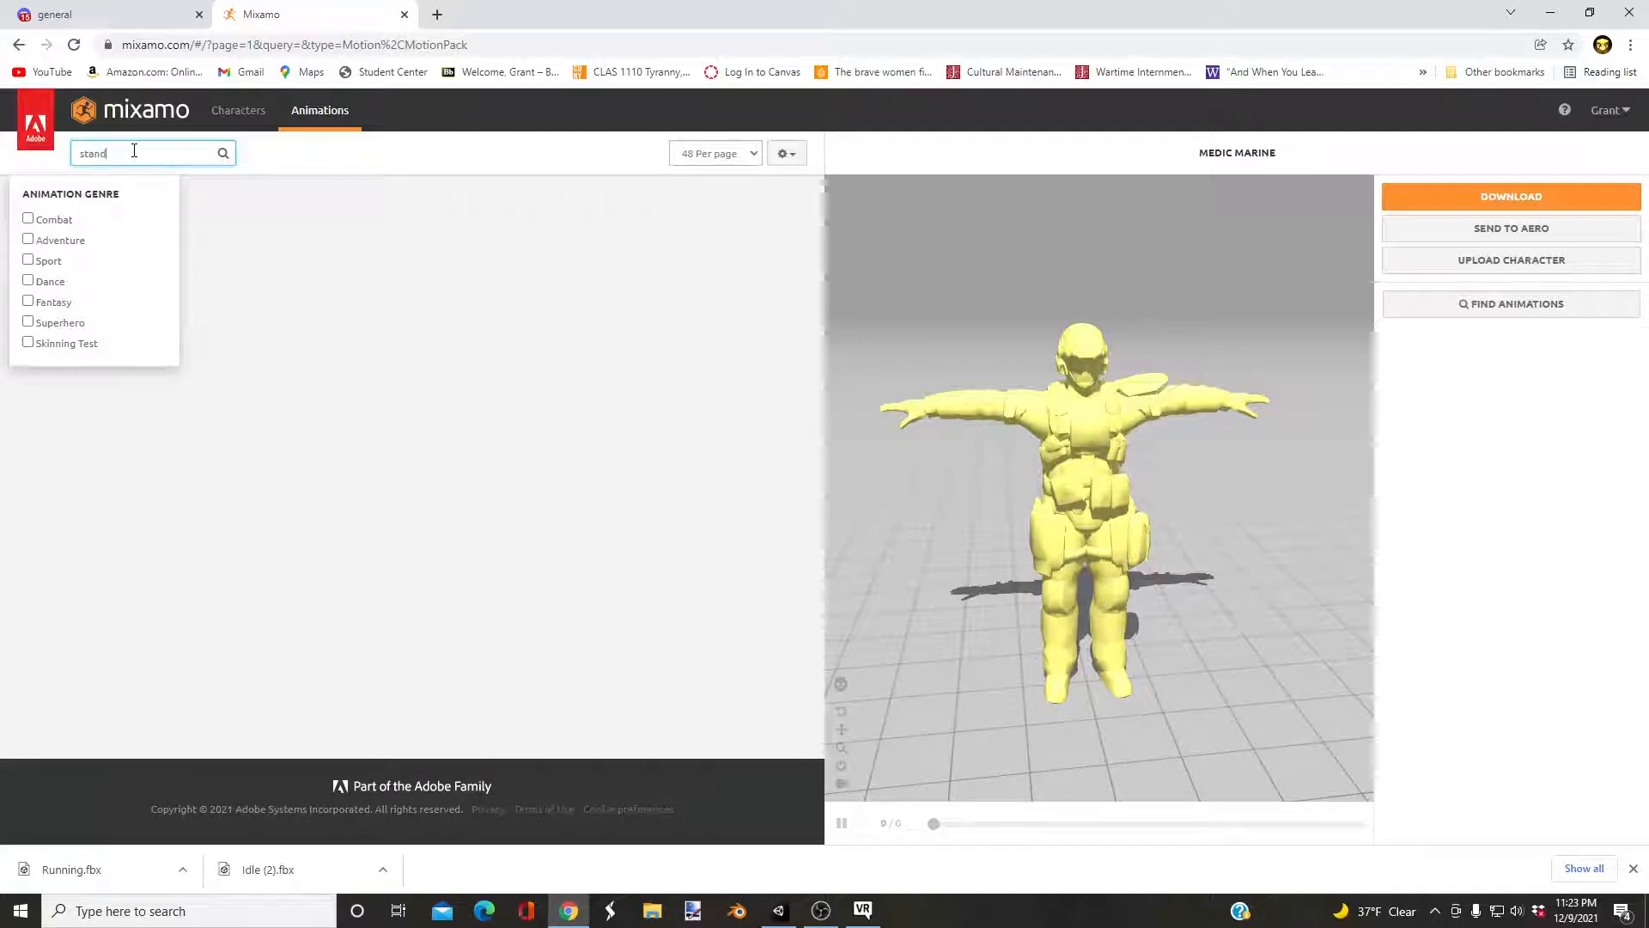
text(ing)
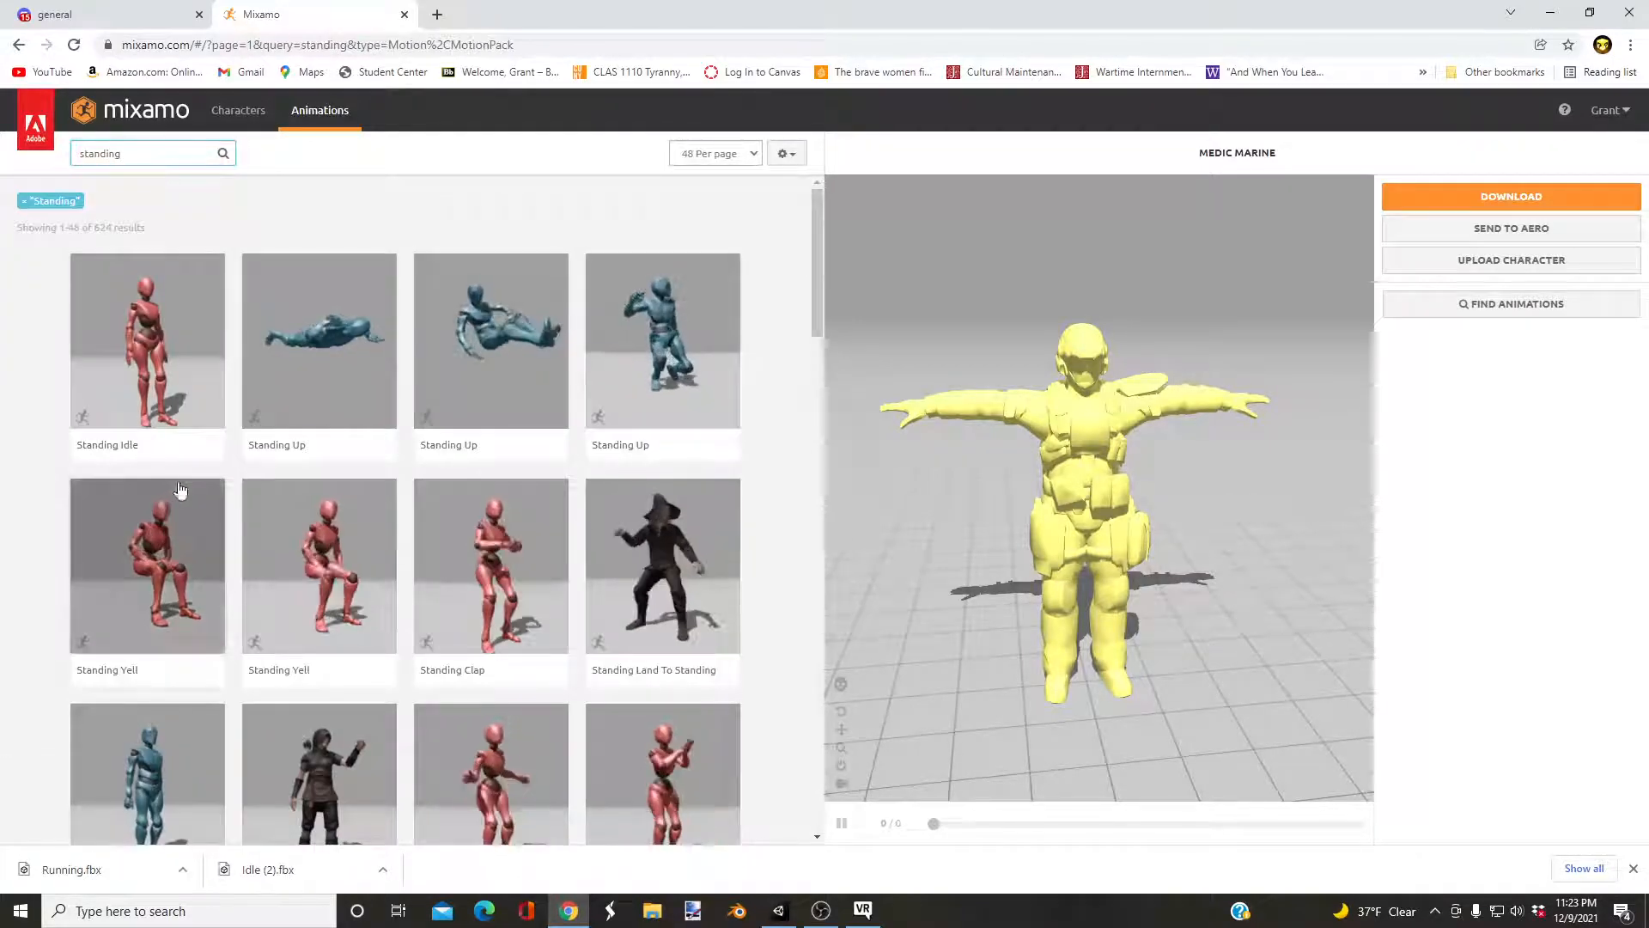
scroll(176, 490, down, 7)
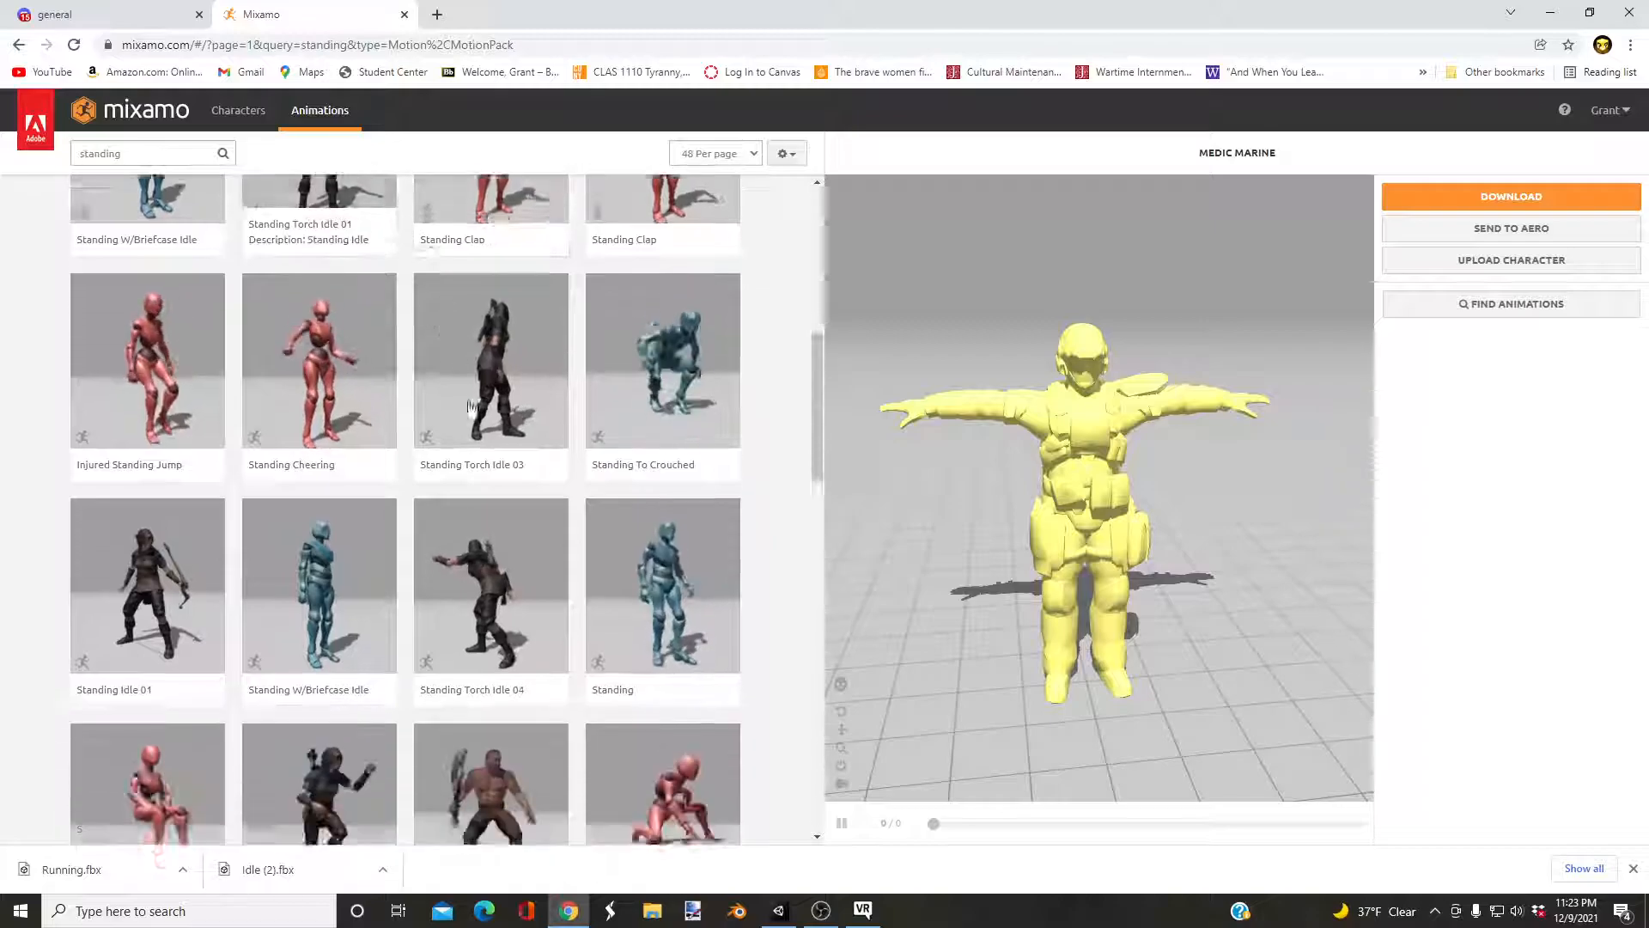
scroll(110, 463, down, 7)
scroll(110, 462, down, 4)
scroll(3, 491, down, 7)
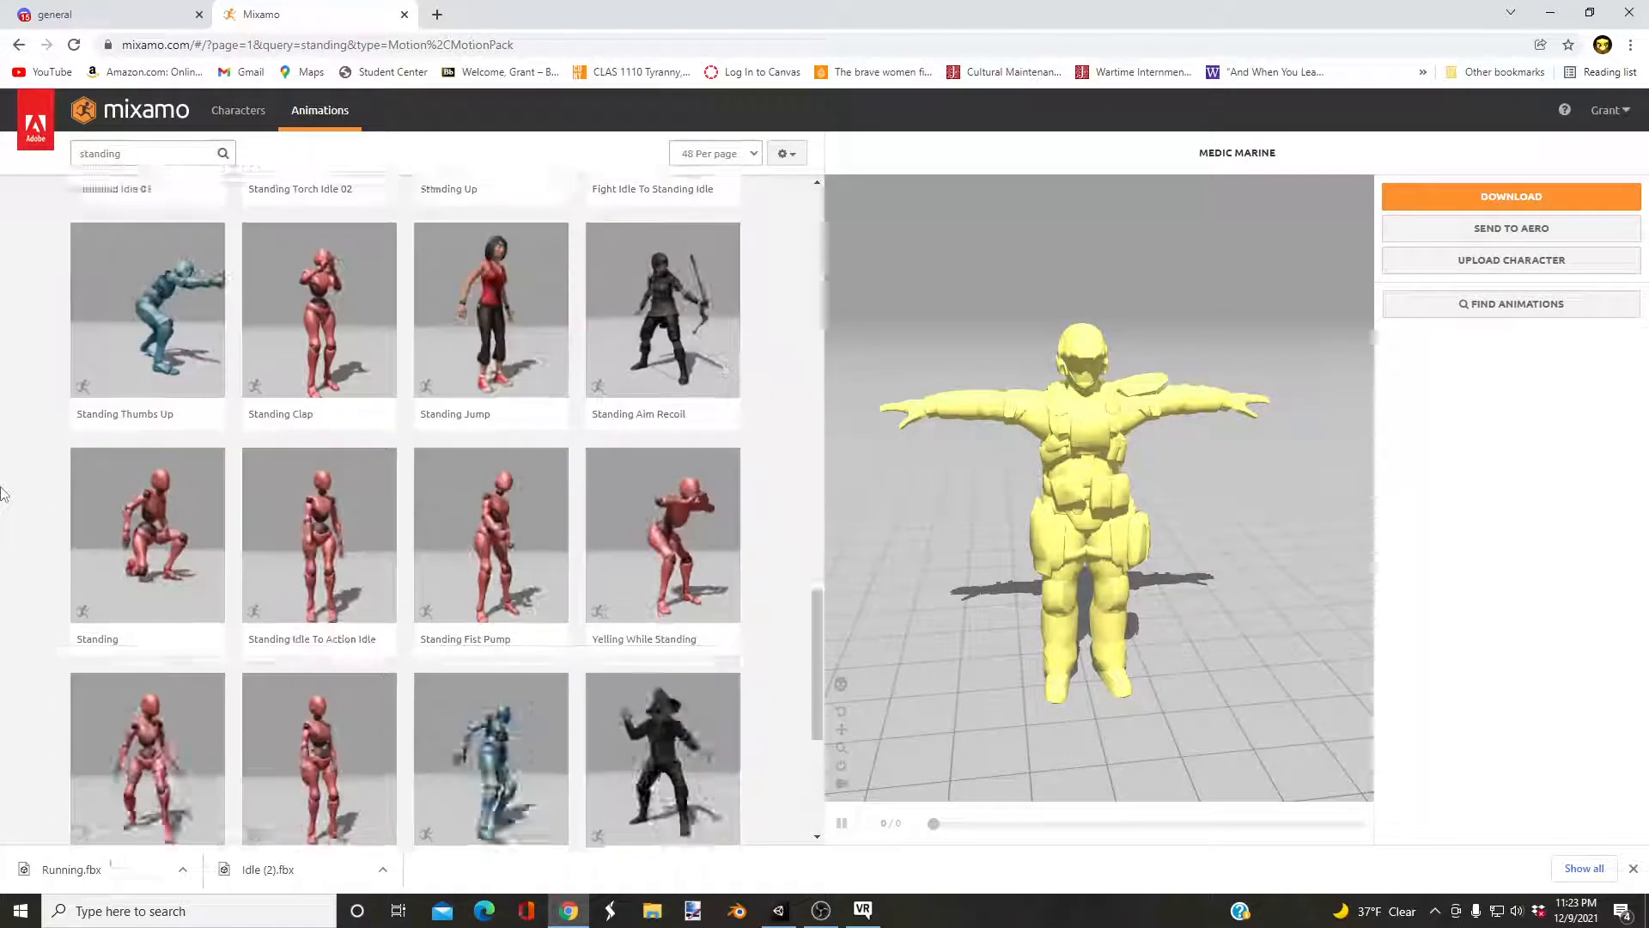
scroll(12, 488, up, 18)
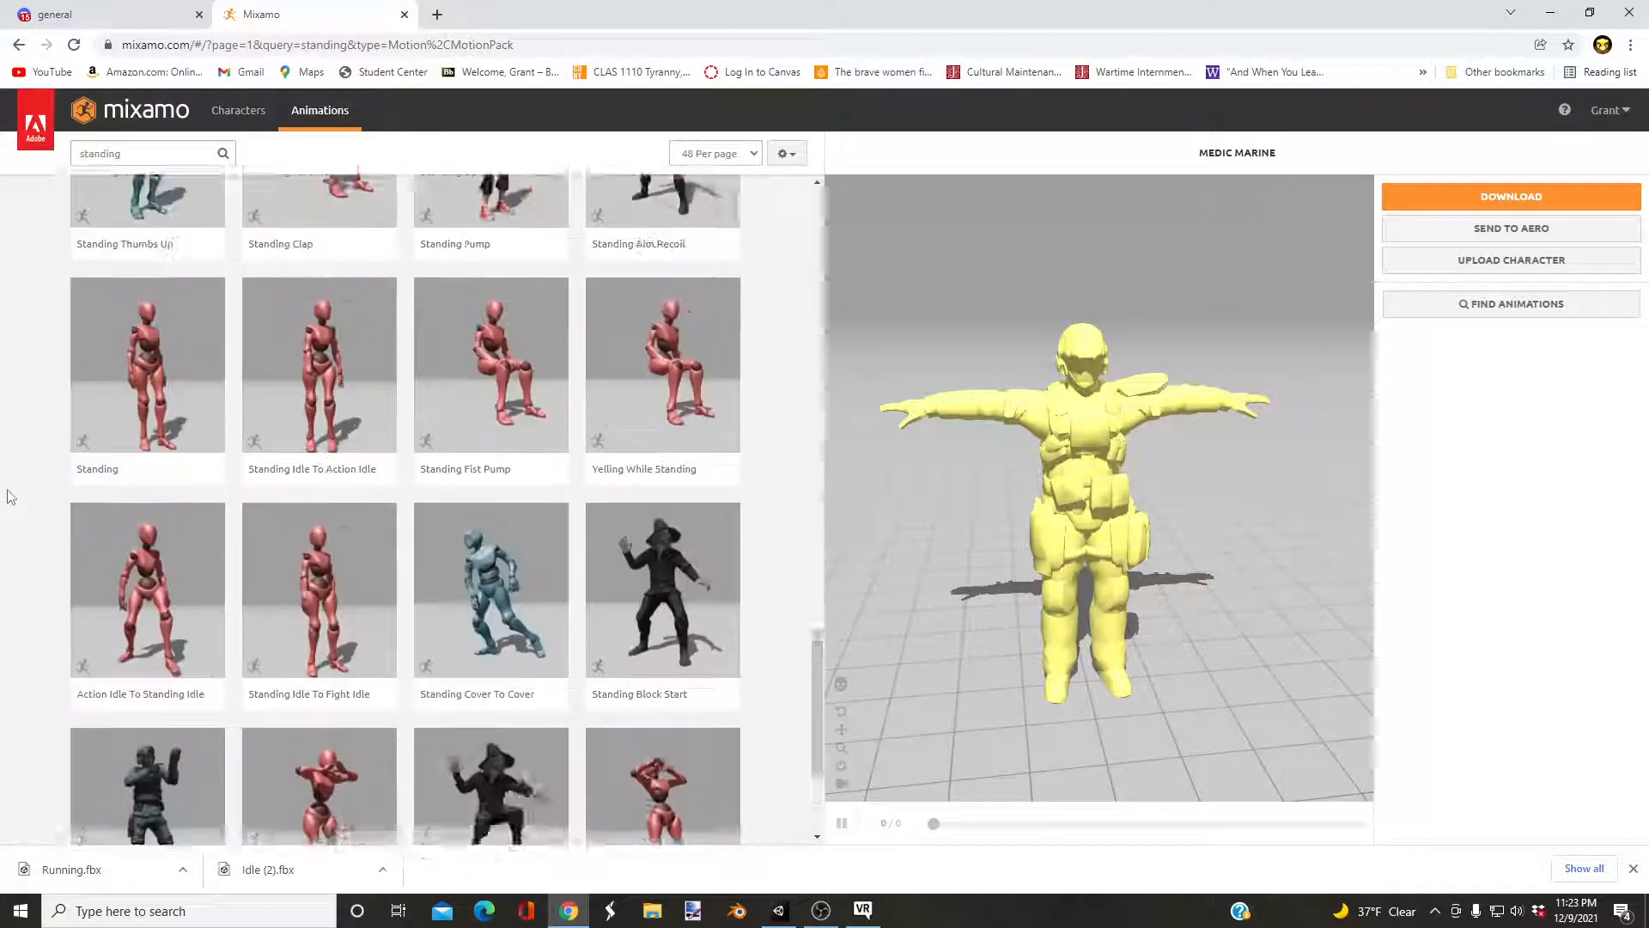
scroll(11, 524, up, 5)
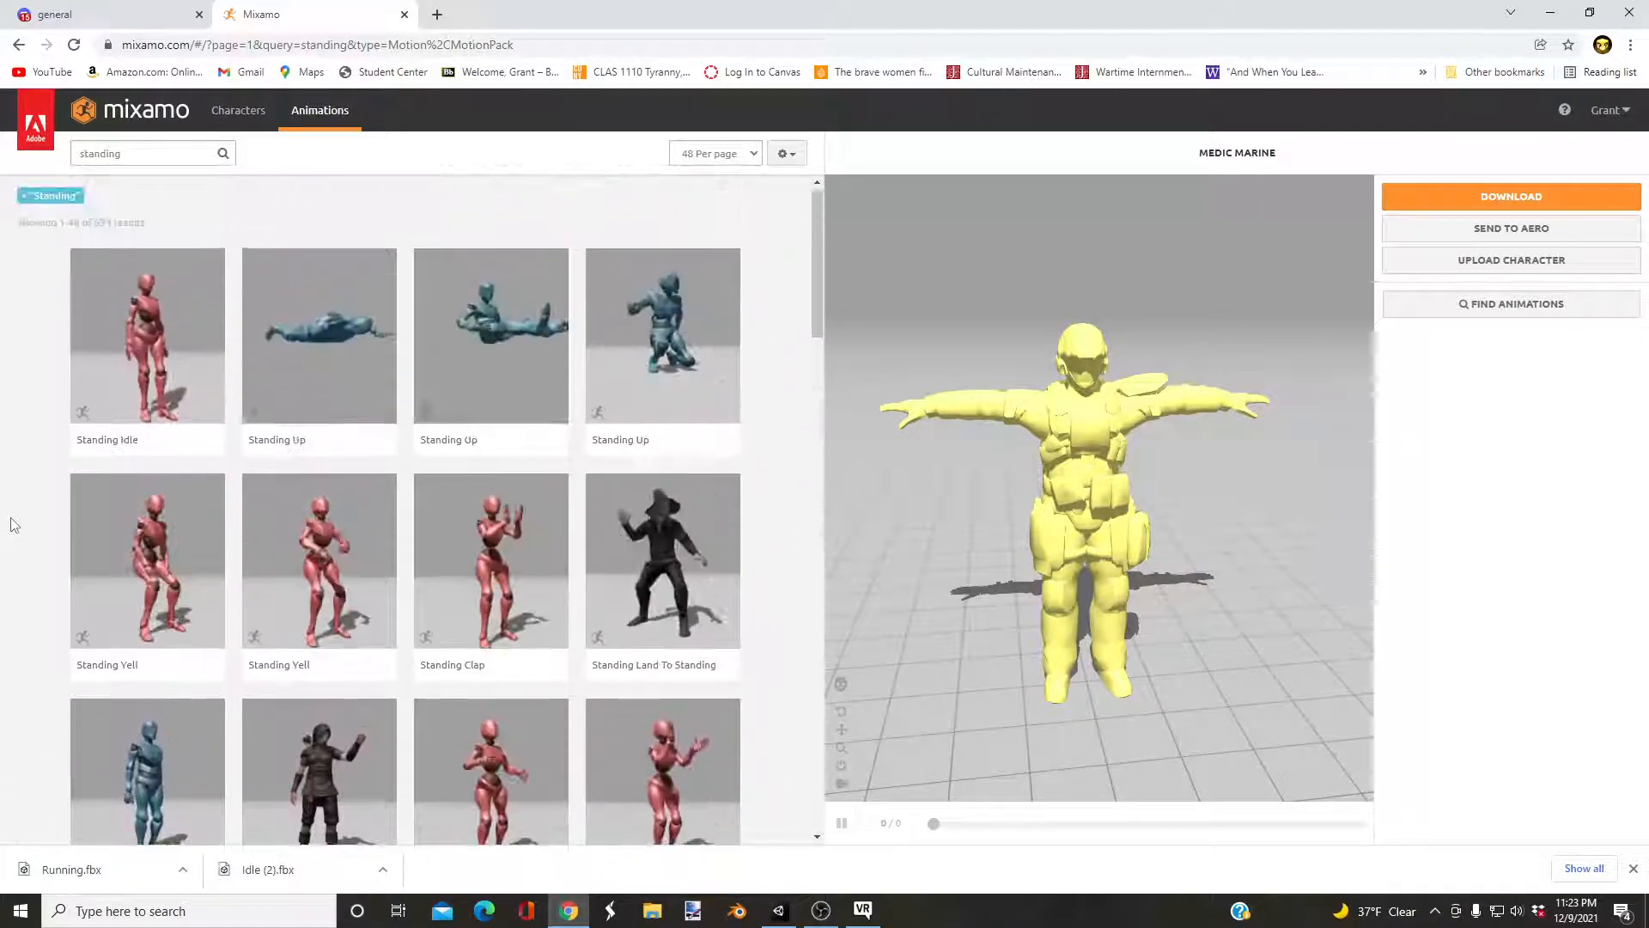
scroll(10, 526, down, 4)
scroll(26, 537, down, 6)
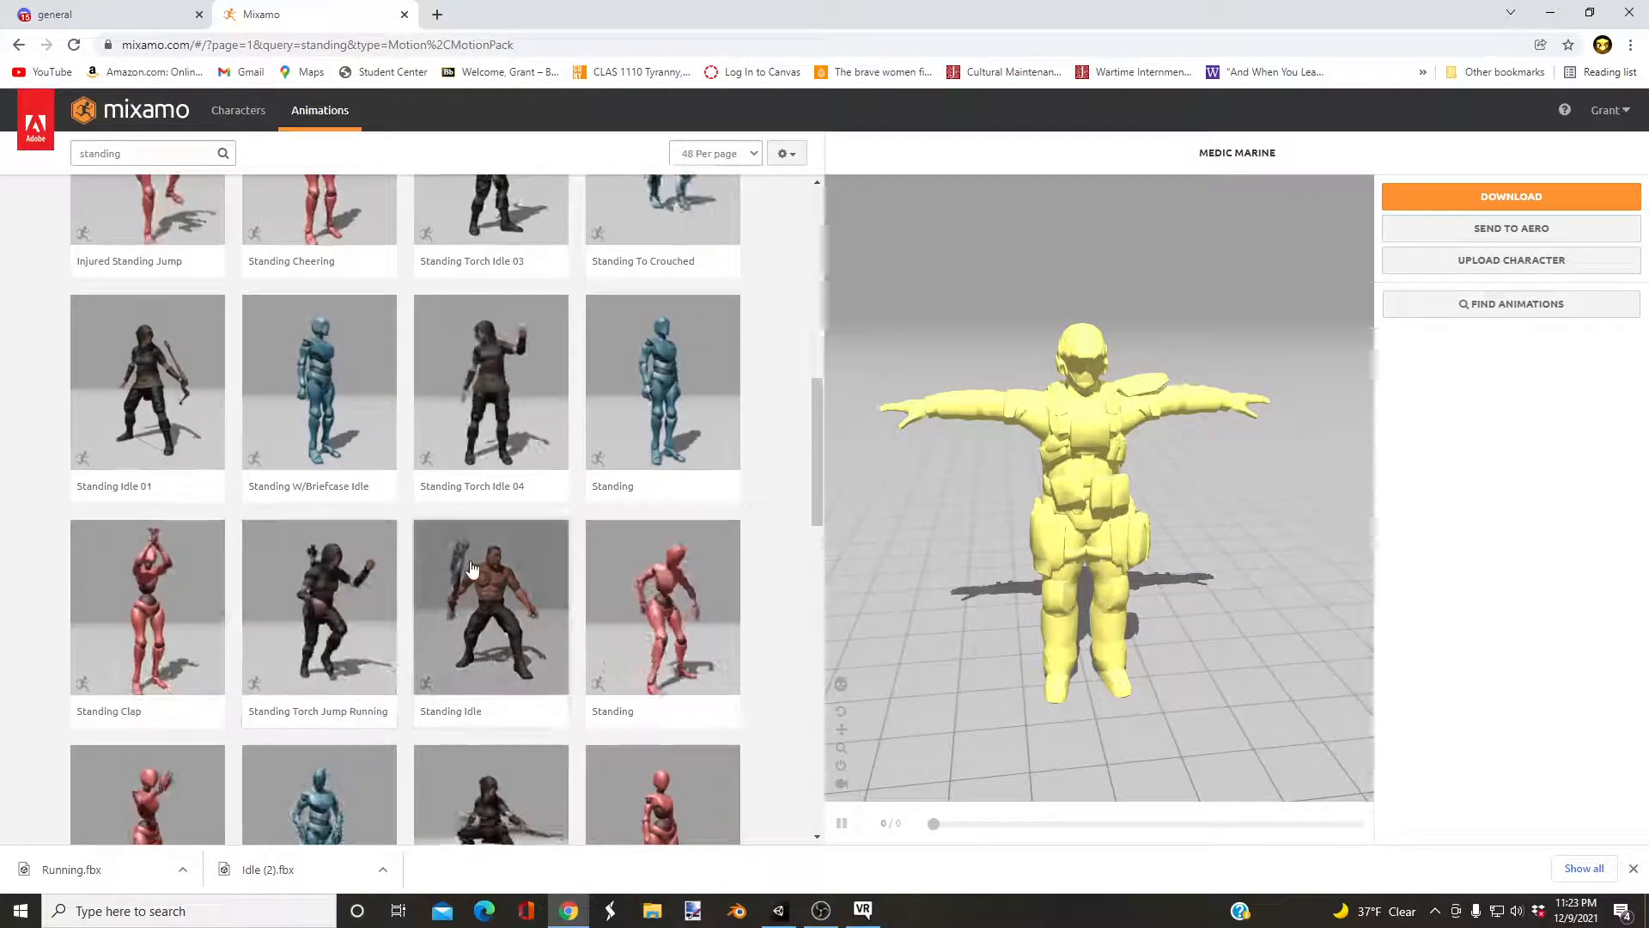
Preview the axe fighter's Standing Idle animation on the Medic Marine and go to the second page of results.
click(471, 569)
scroll(481, 558, down, 10)
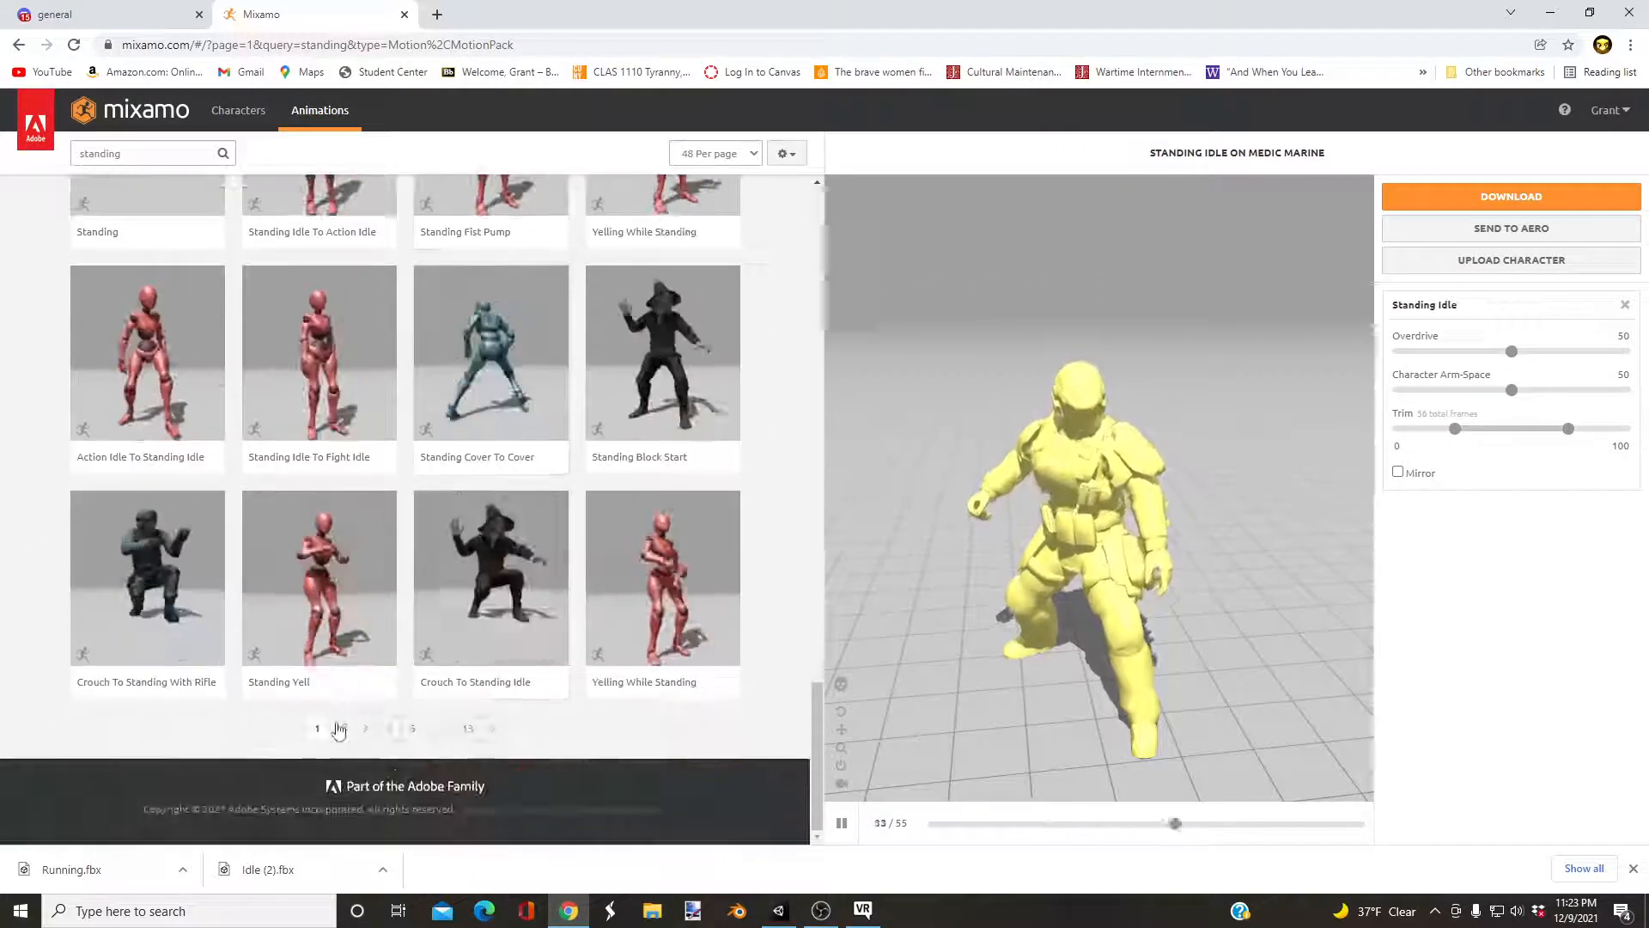
click(342, 729)
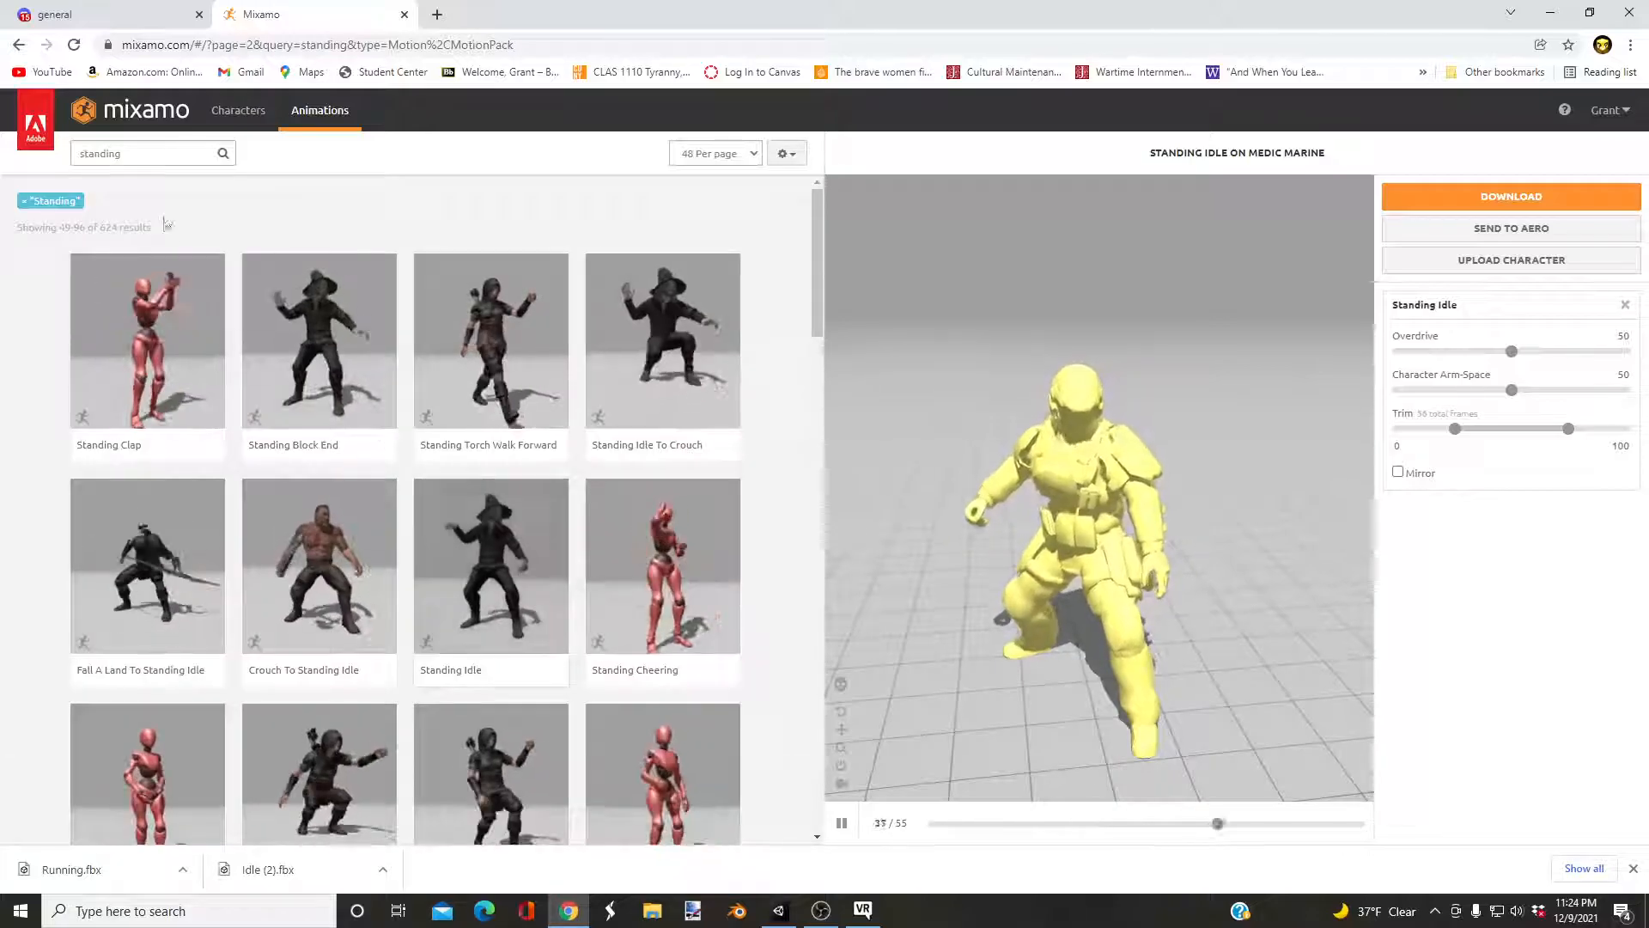
Search for "standing idle" and apply the blue figure's Idle animation beside Pro Longbow Pack to the Medic Marine.
click(181, 155)
text(idle)
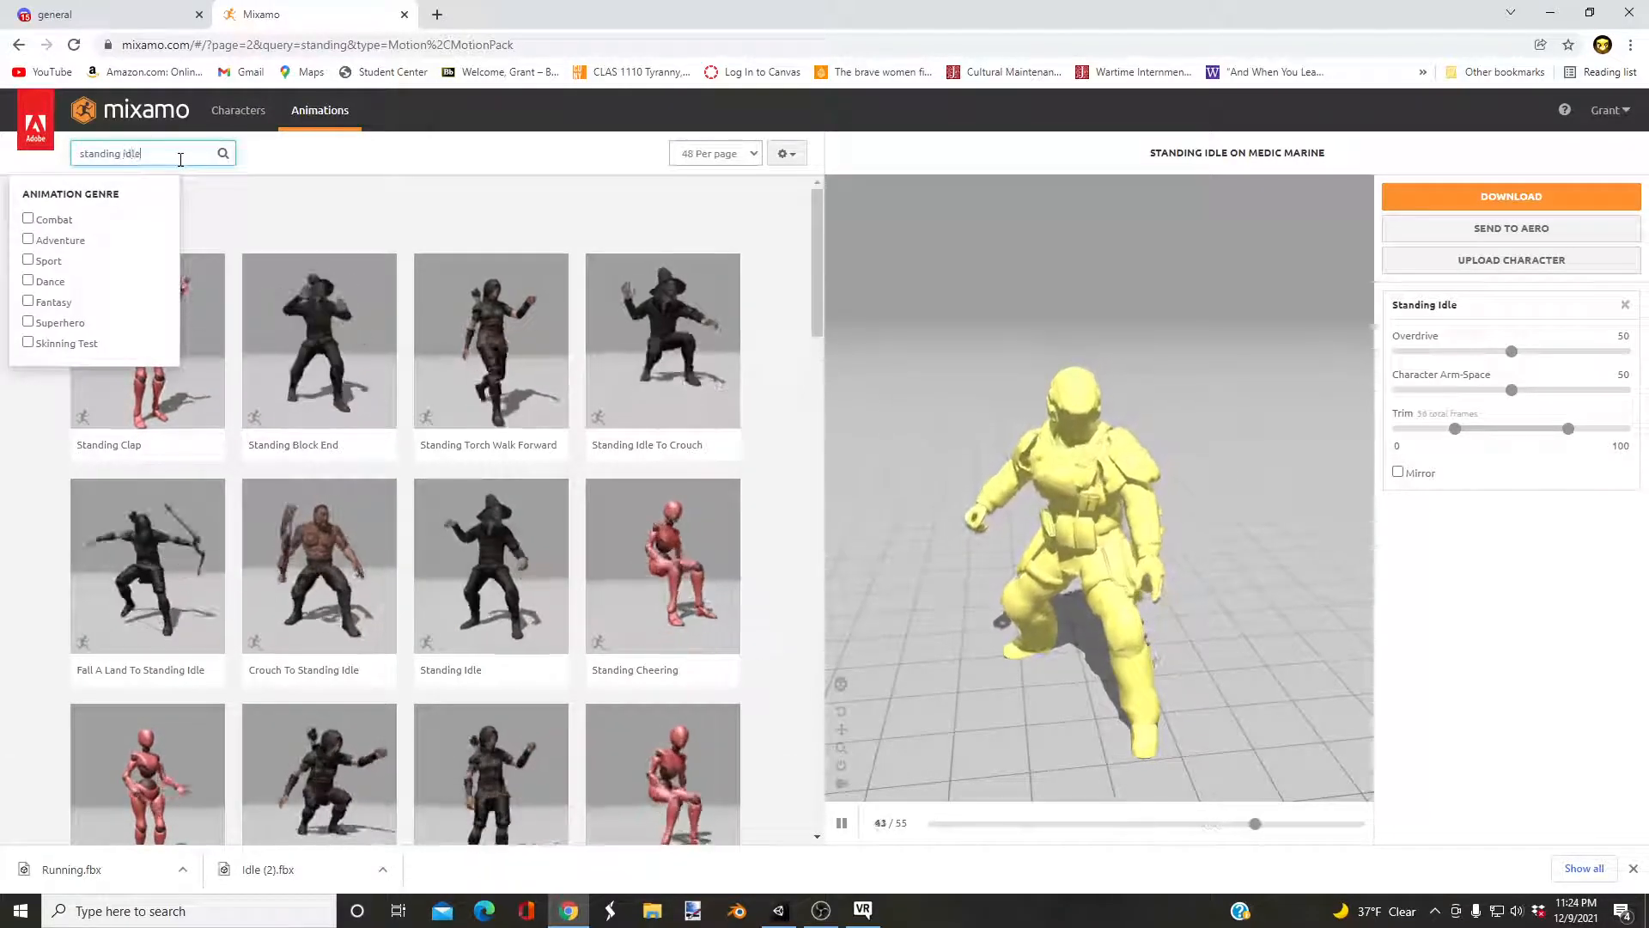
key(Return)
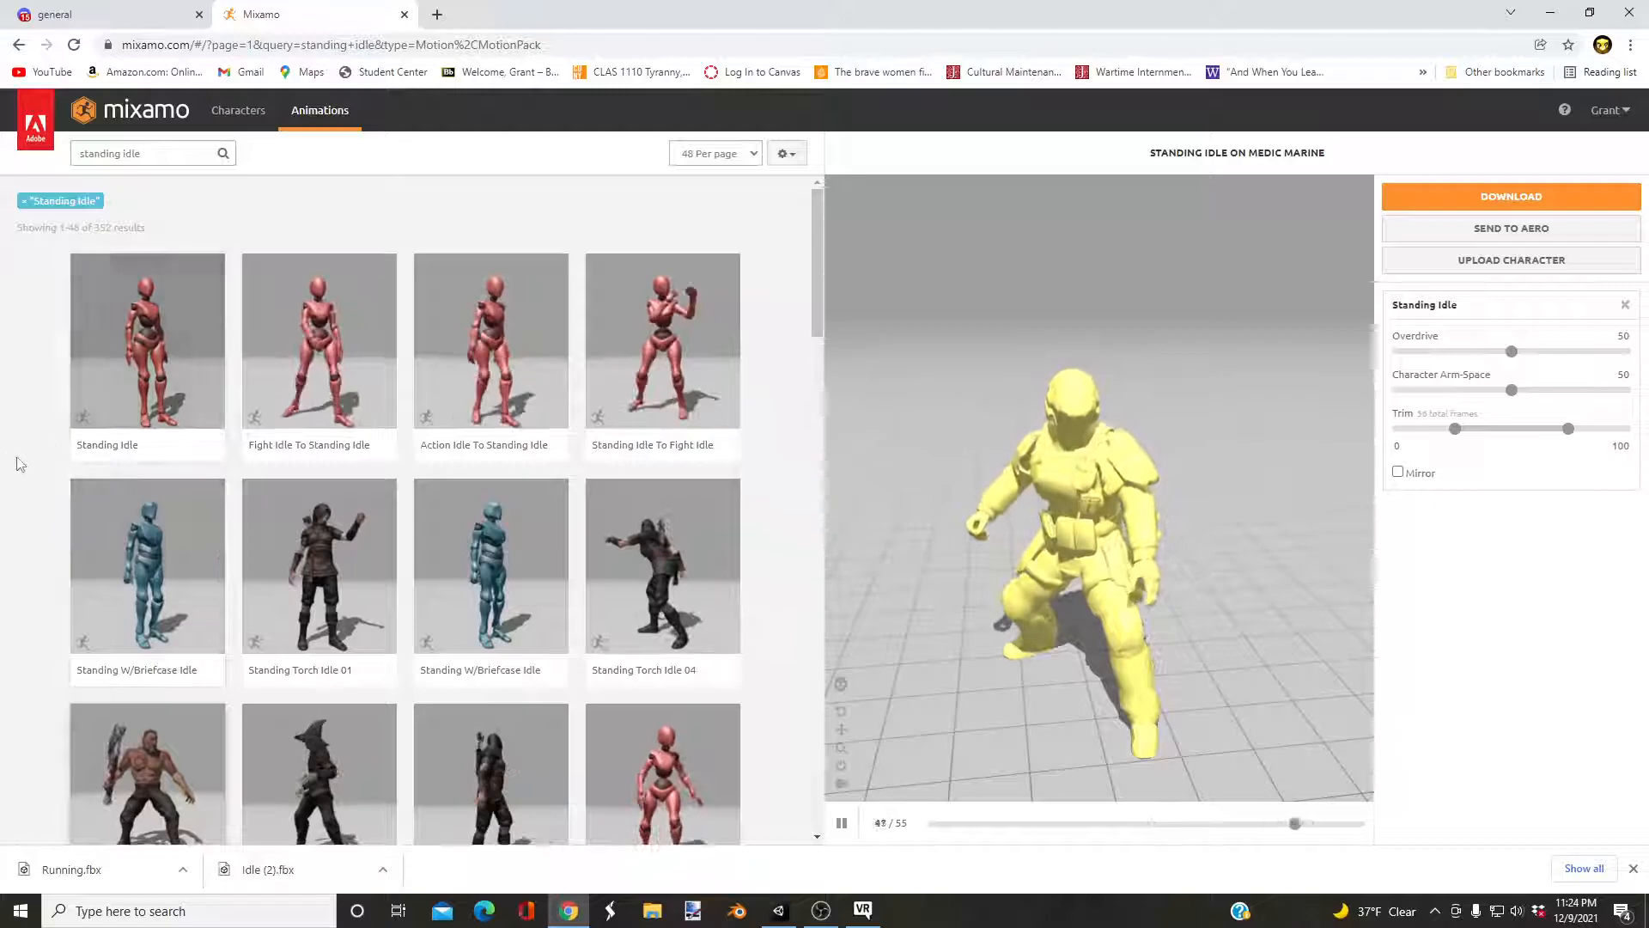
scroll(21, 464, down, 12)
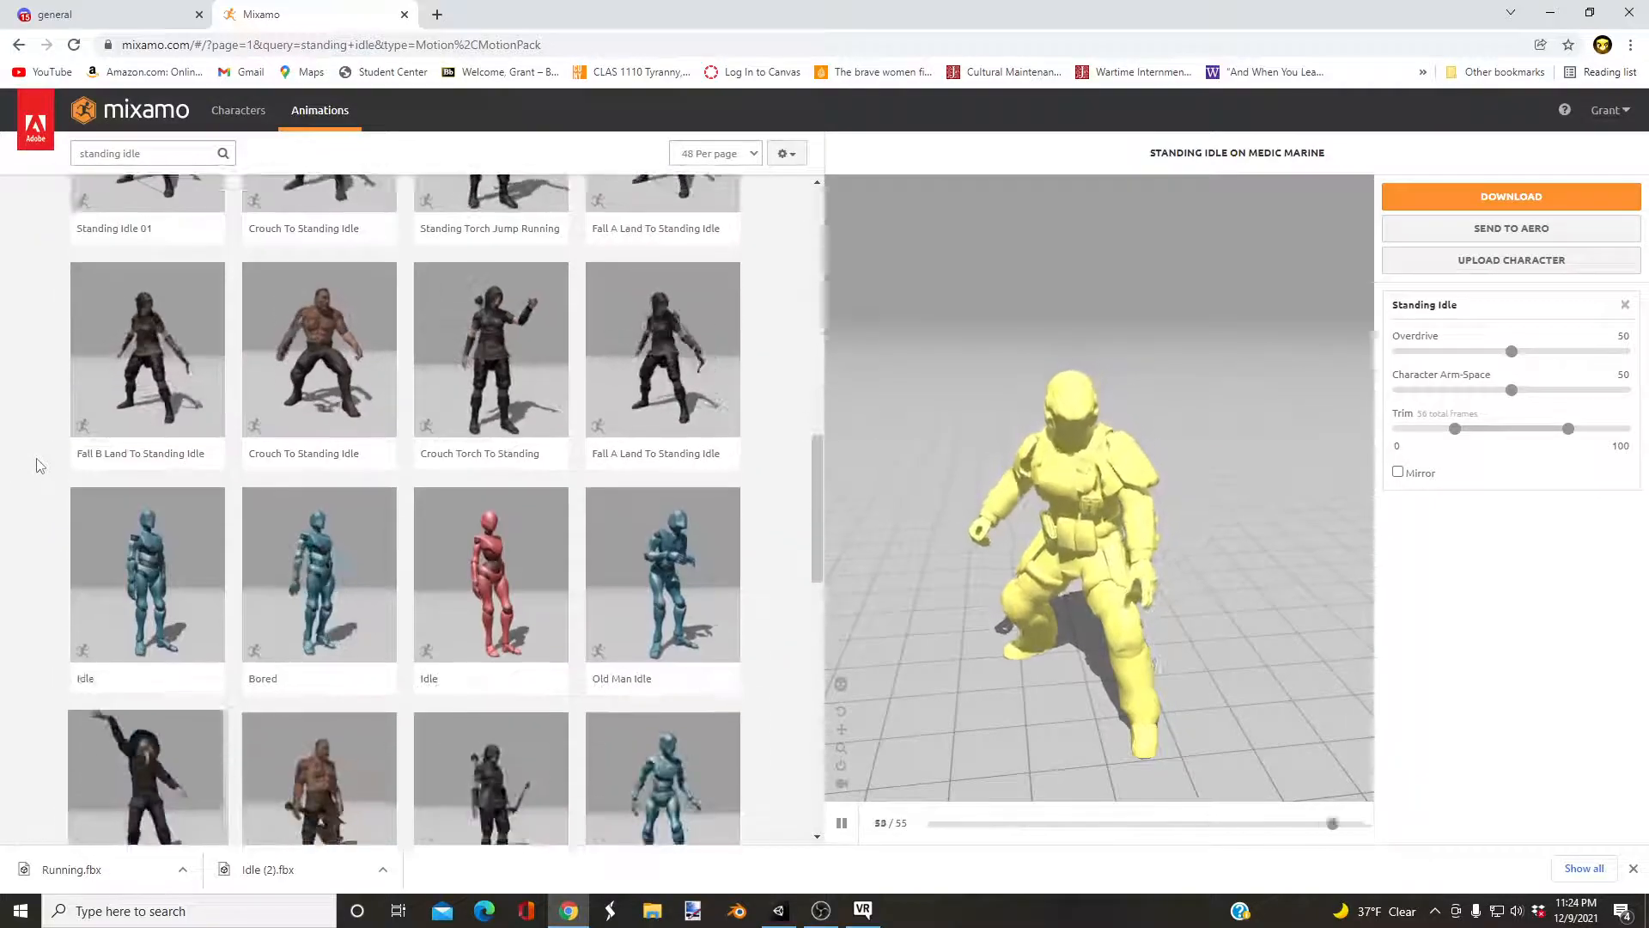
scroll(36, 465, down, 5)
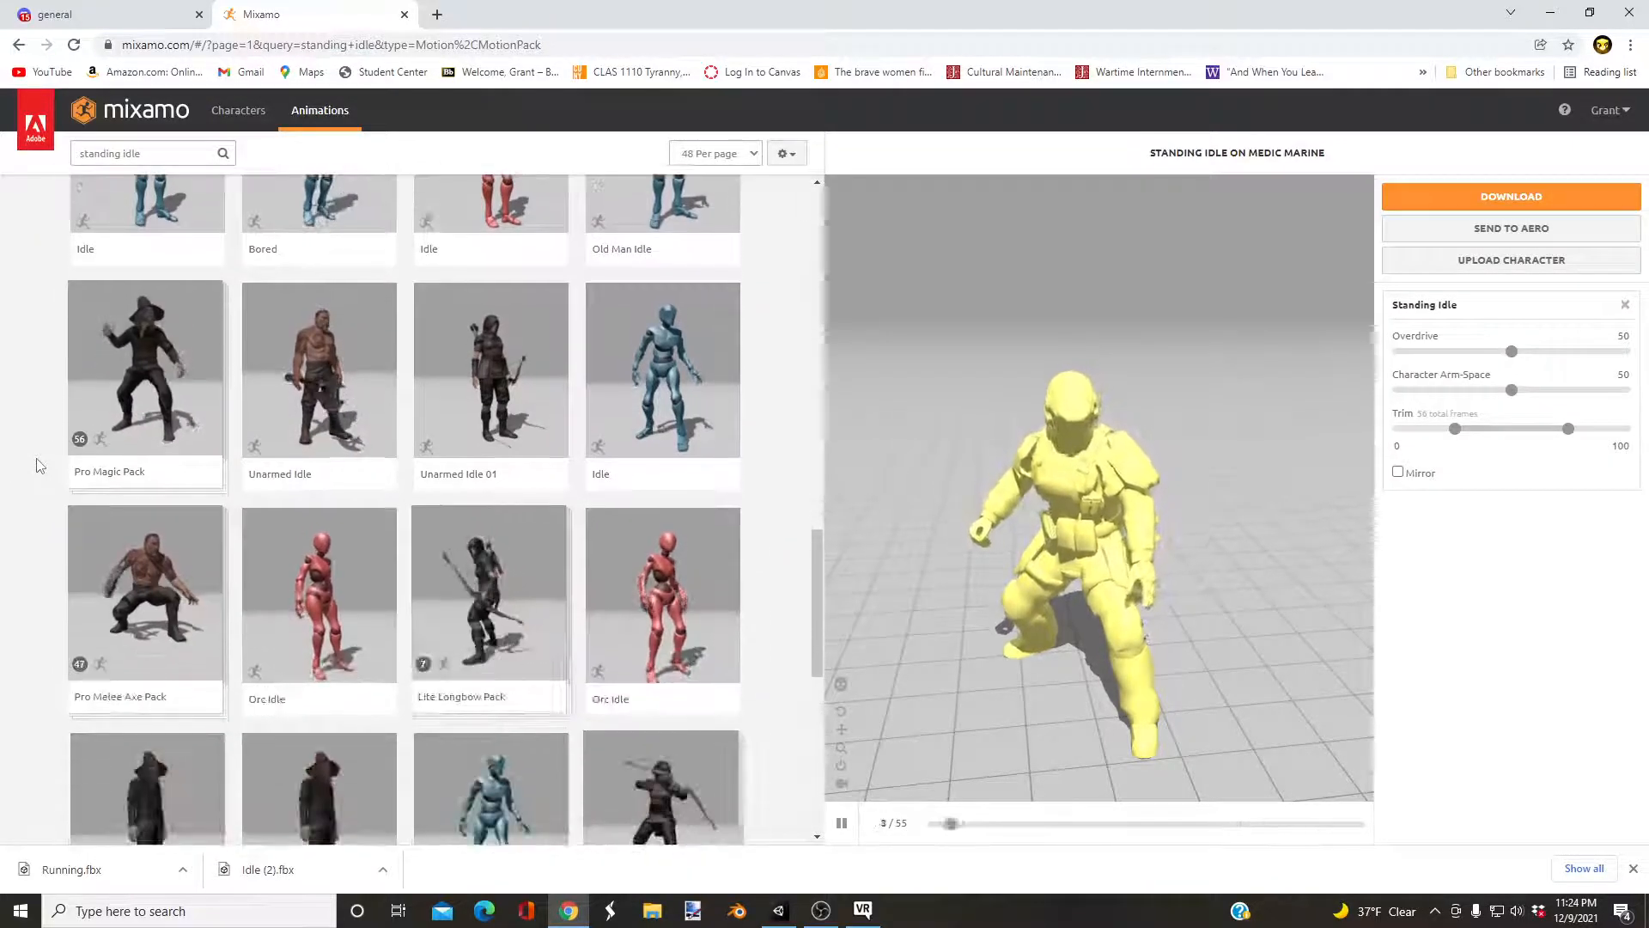
scroll(36, 465, down, 3)
click(497, 547)
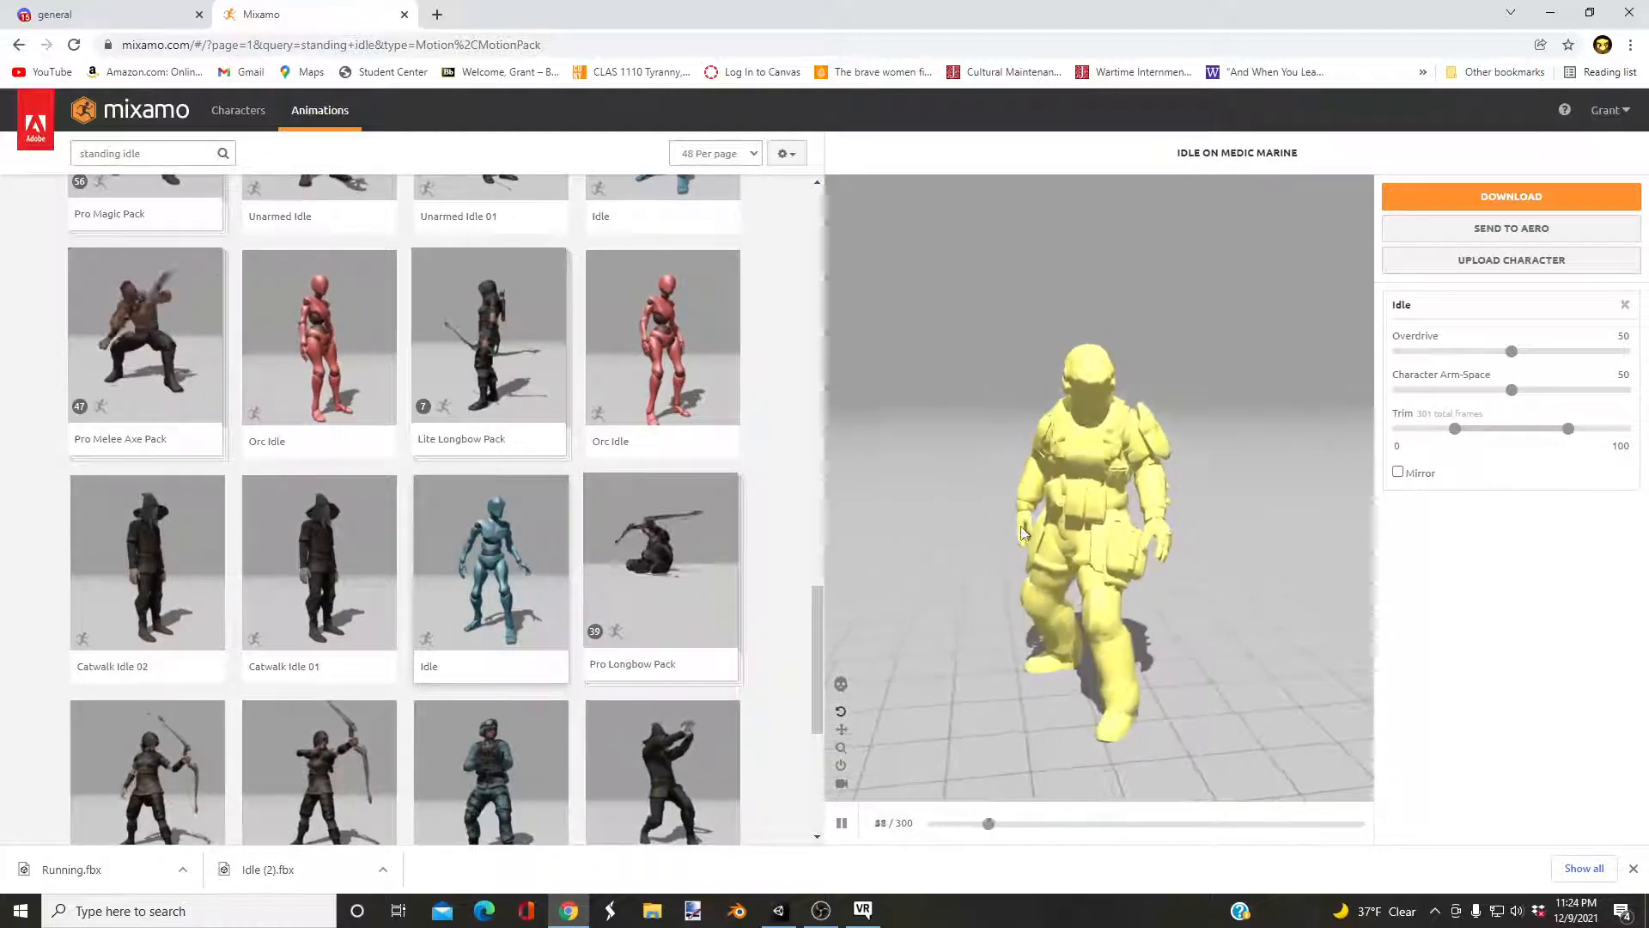
Download the Idle animation in FBX Binary format without skin.
click(1534, 194)
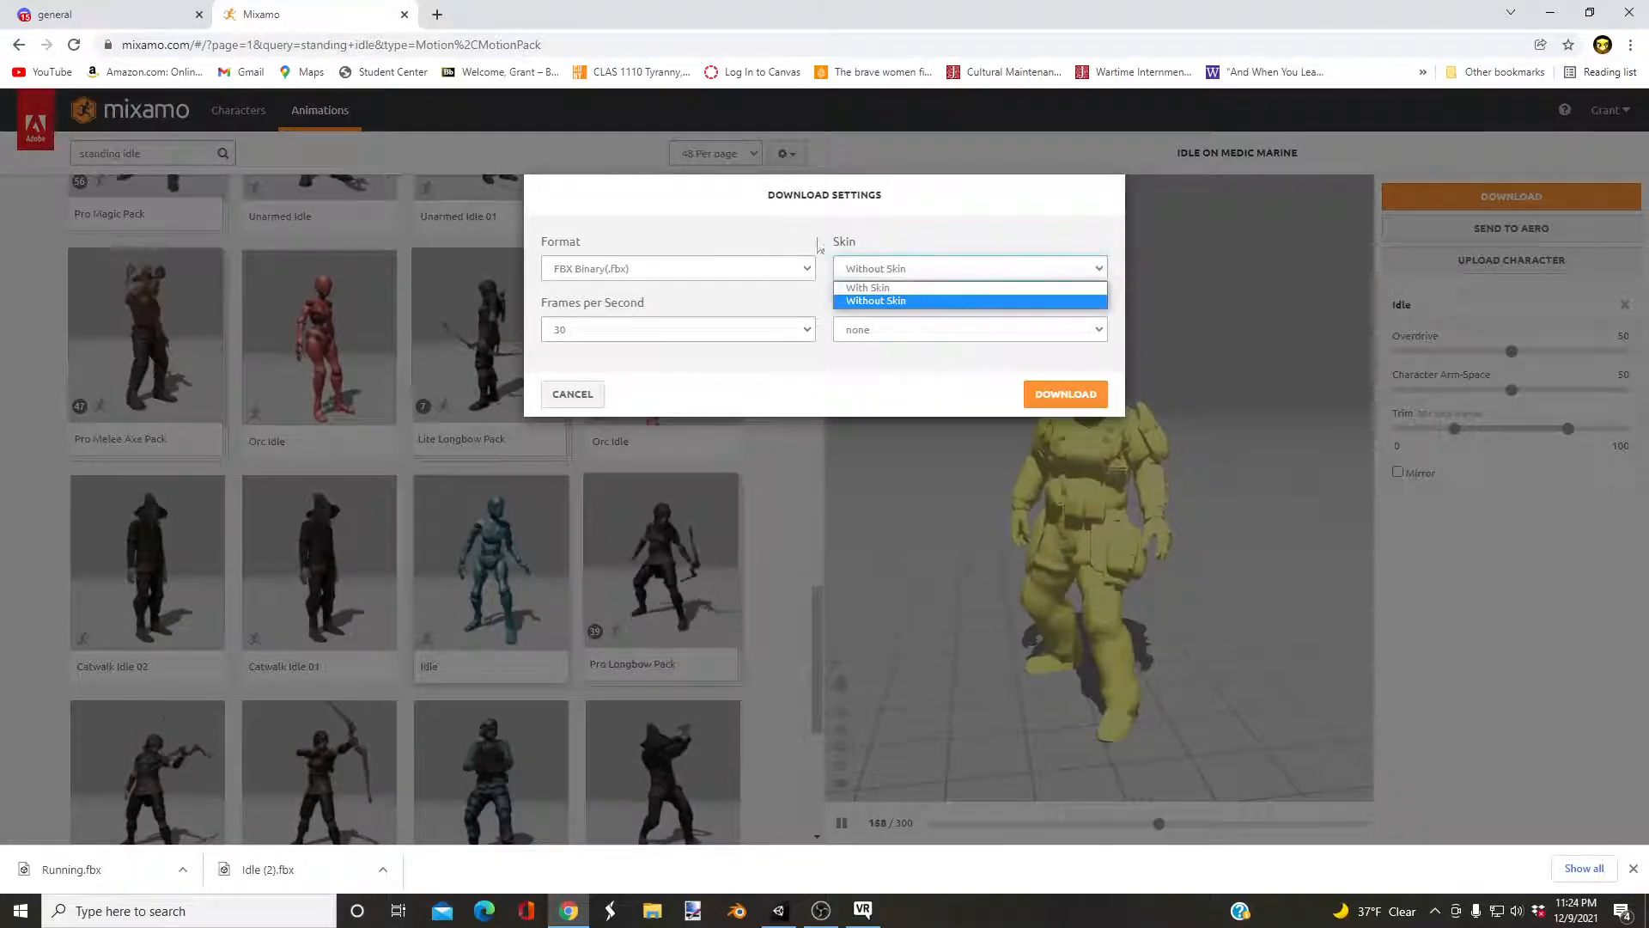
click(874, 300)
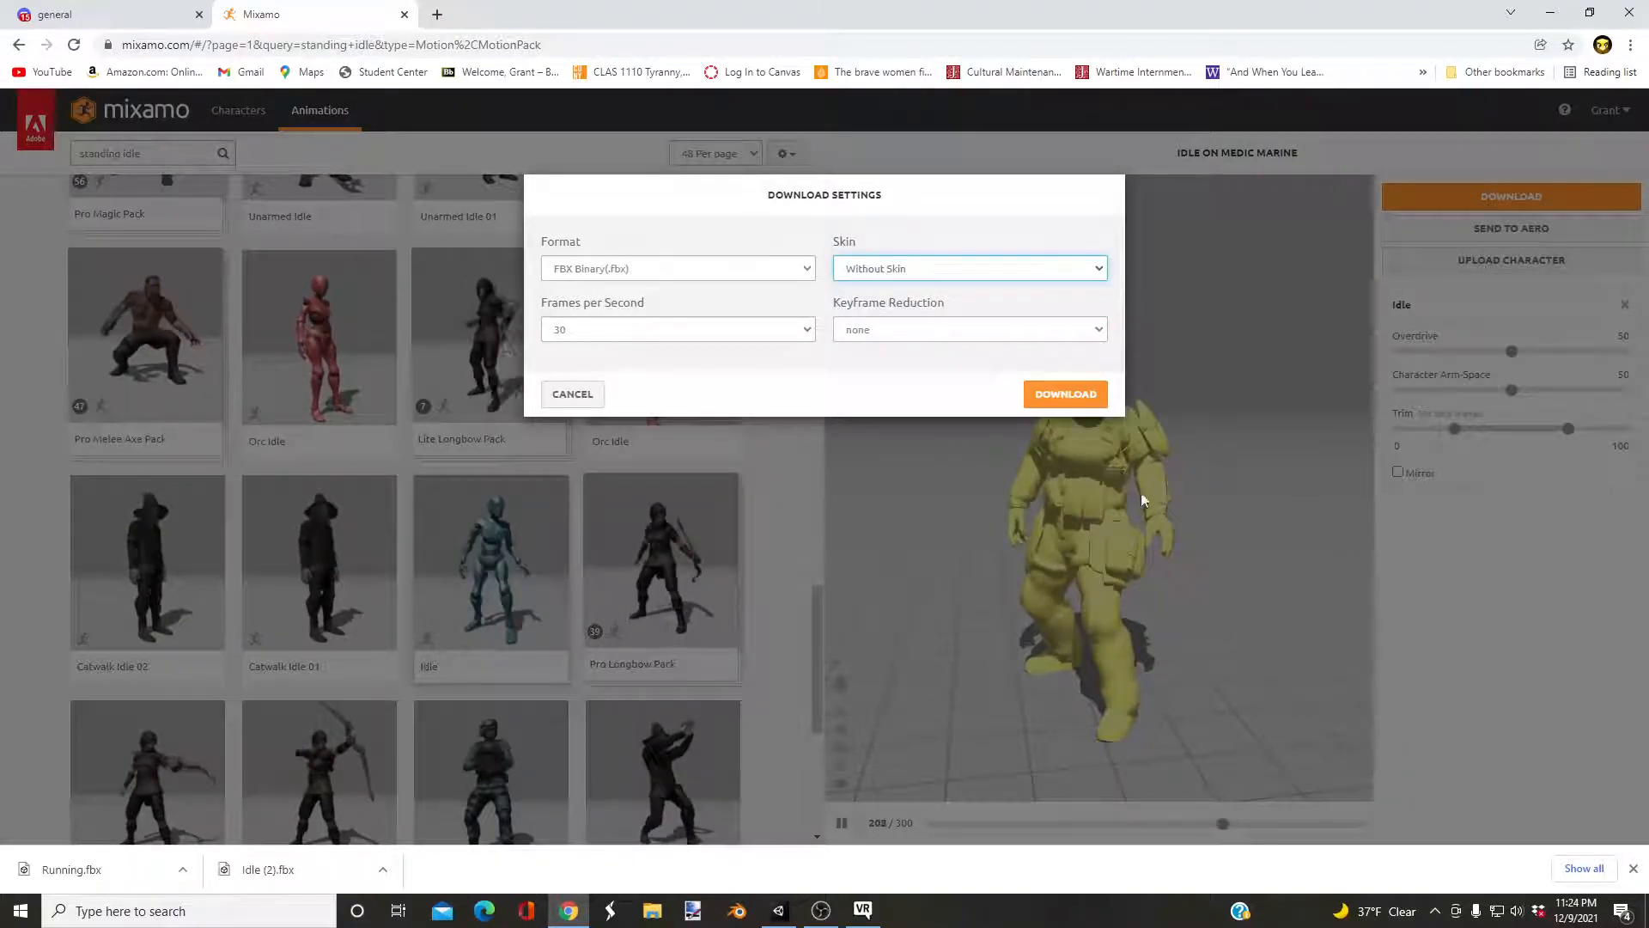
click(1068, 397)
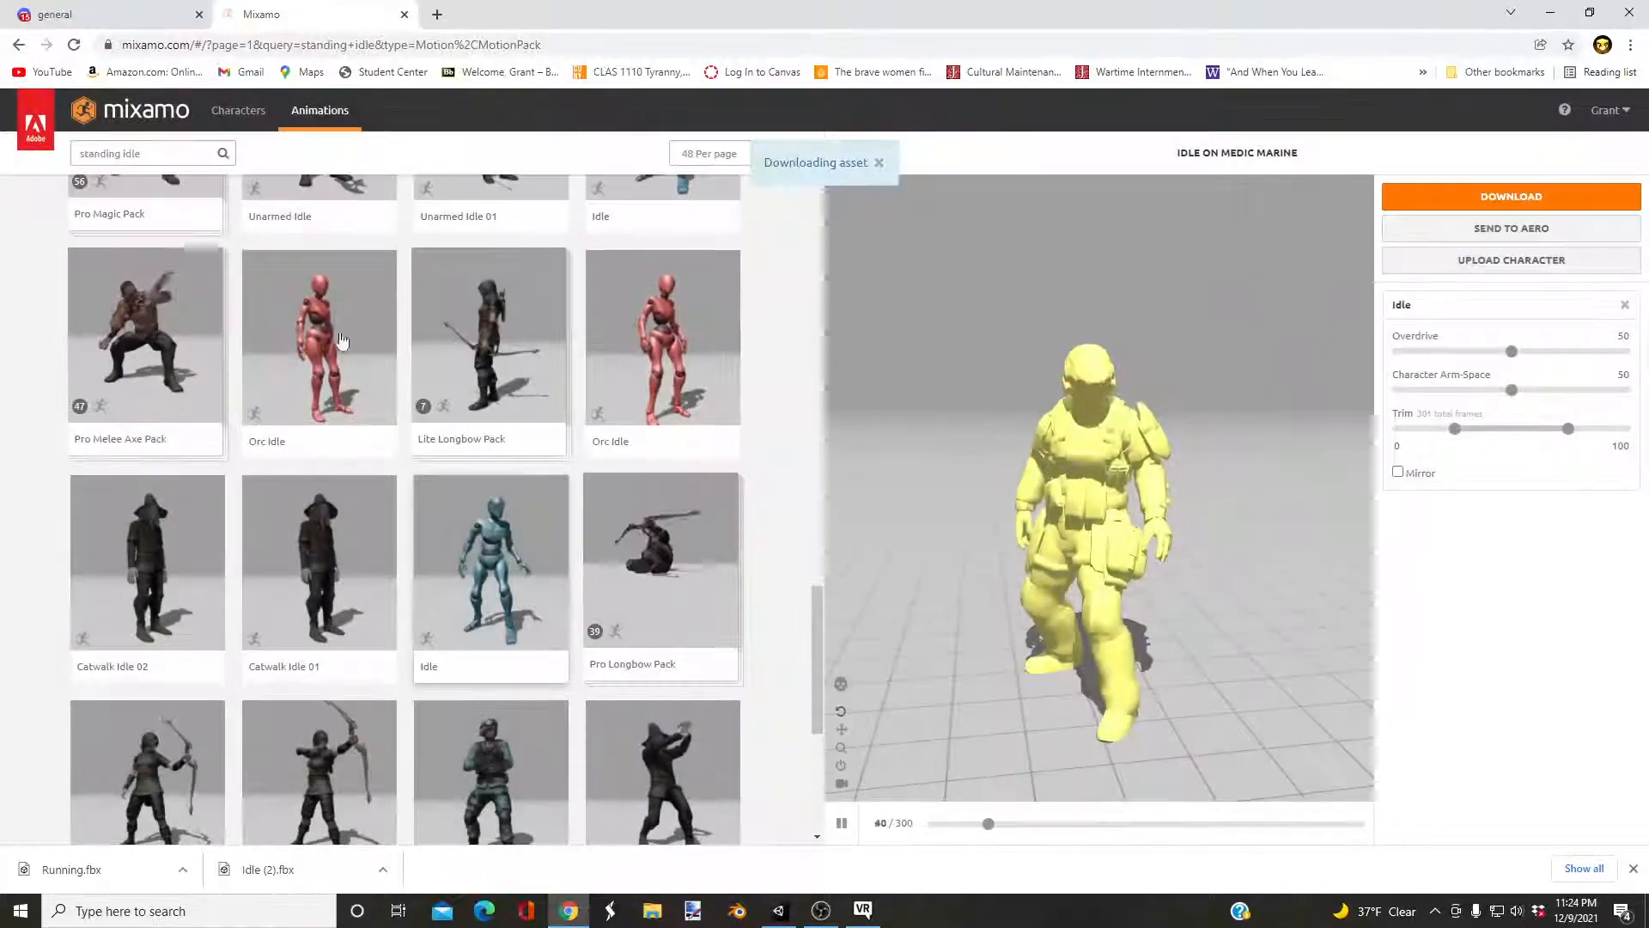
Find the fourth Running animation with a "running" search and download it for the Medic Marine.
scroll(333, 392, up, 6)
click(146, 153)
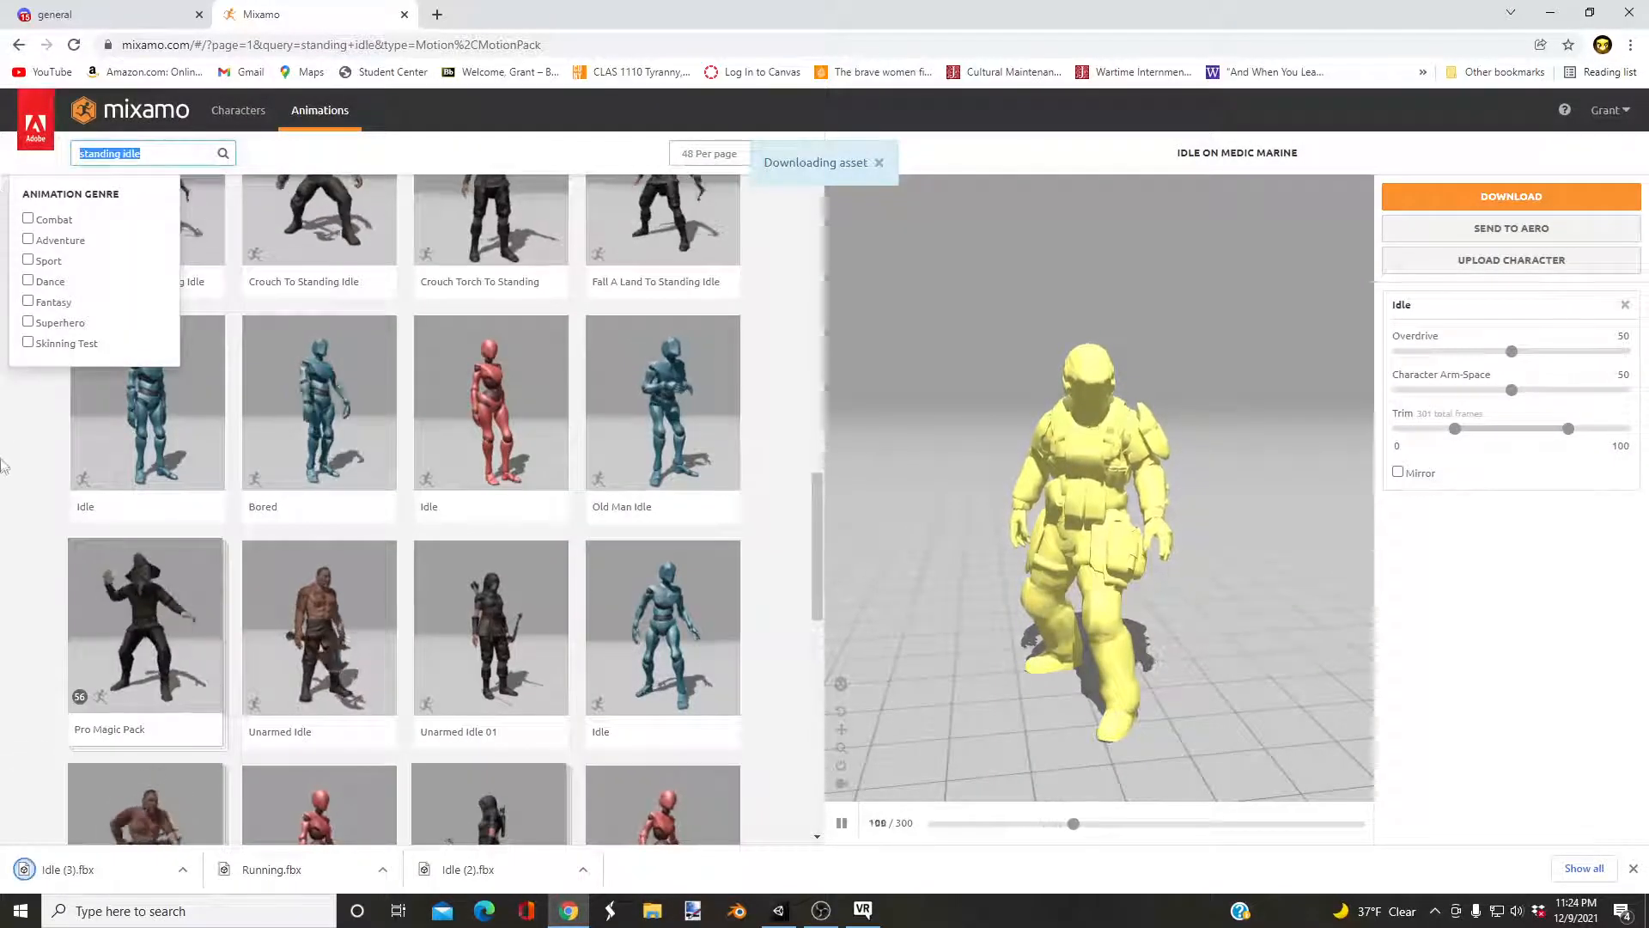
key(BackSpace)
text(running)
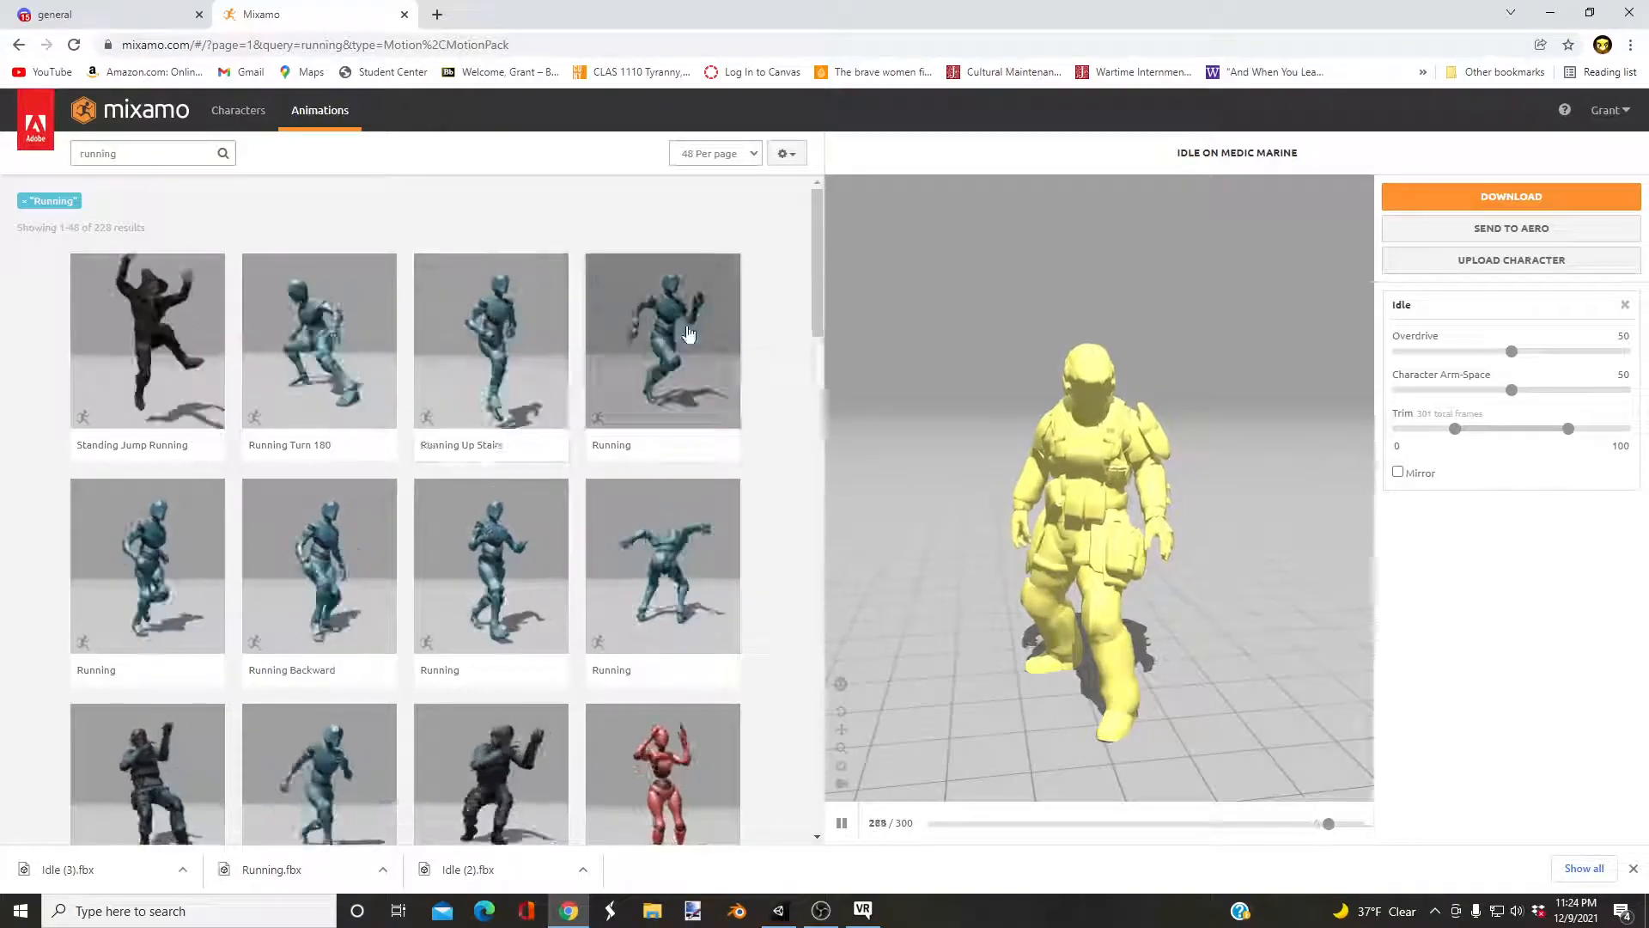
click(688, 334)
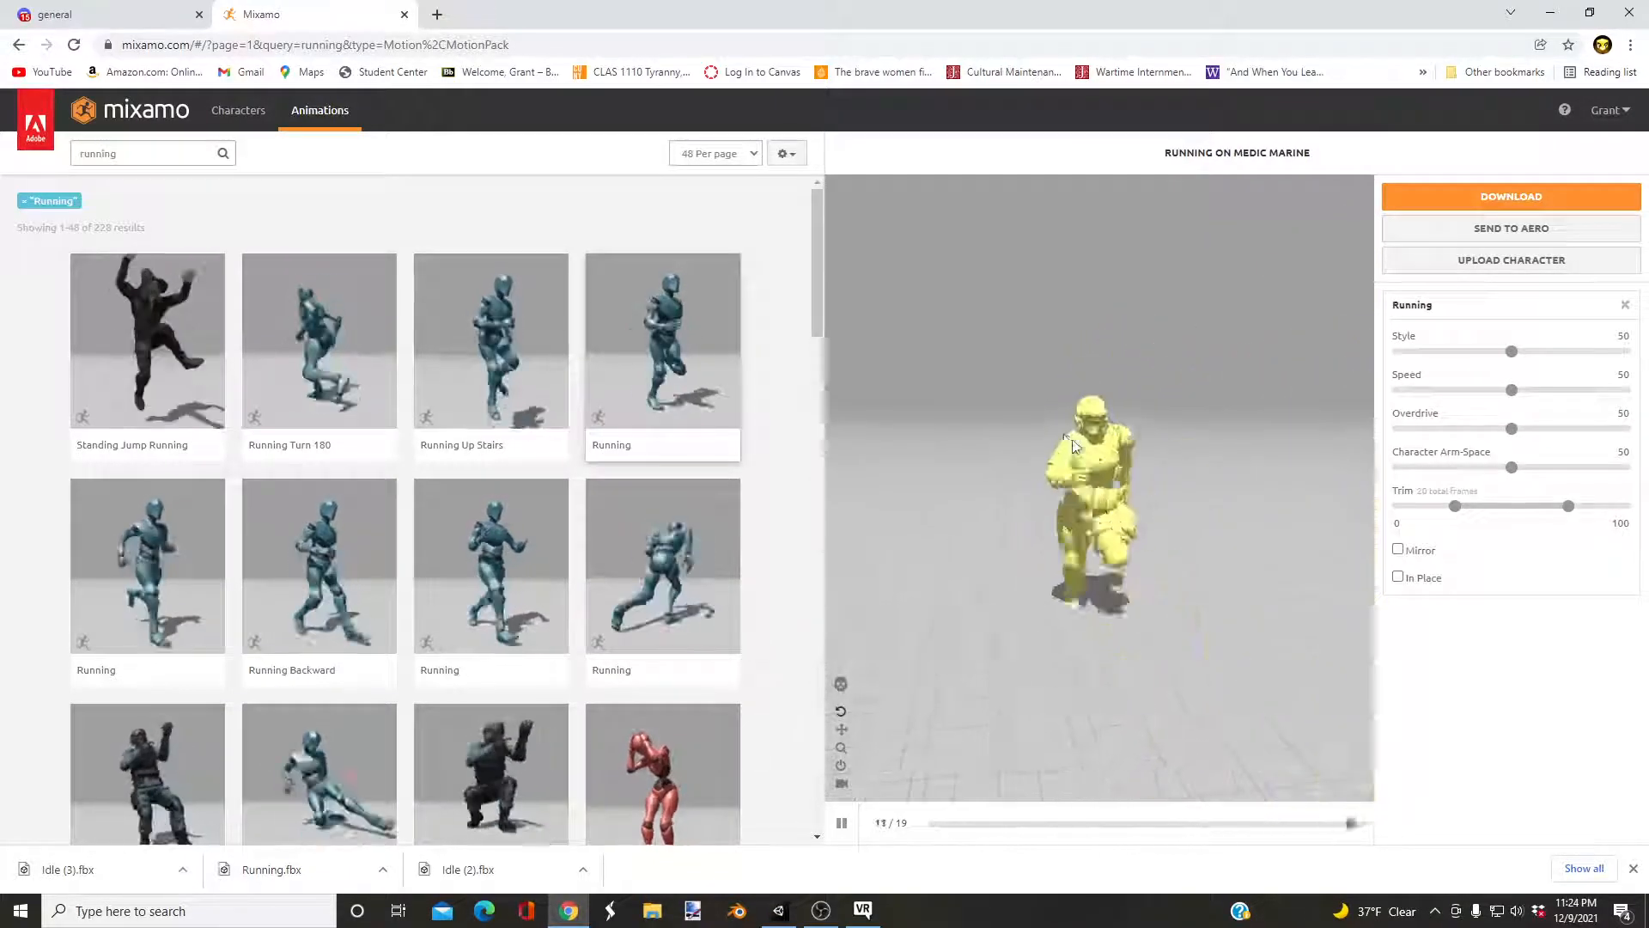
click(1536, 197)
click(1024, 393)
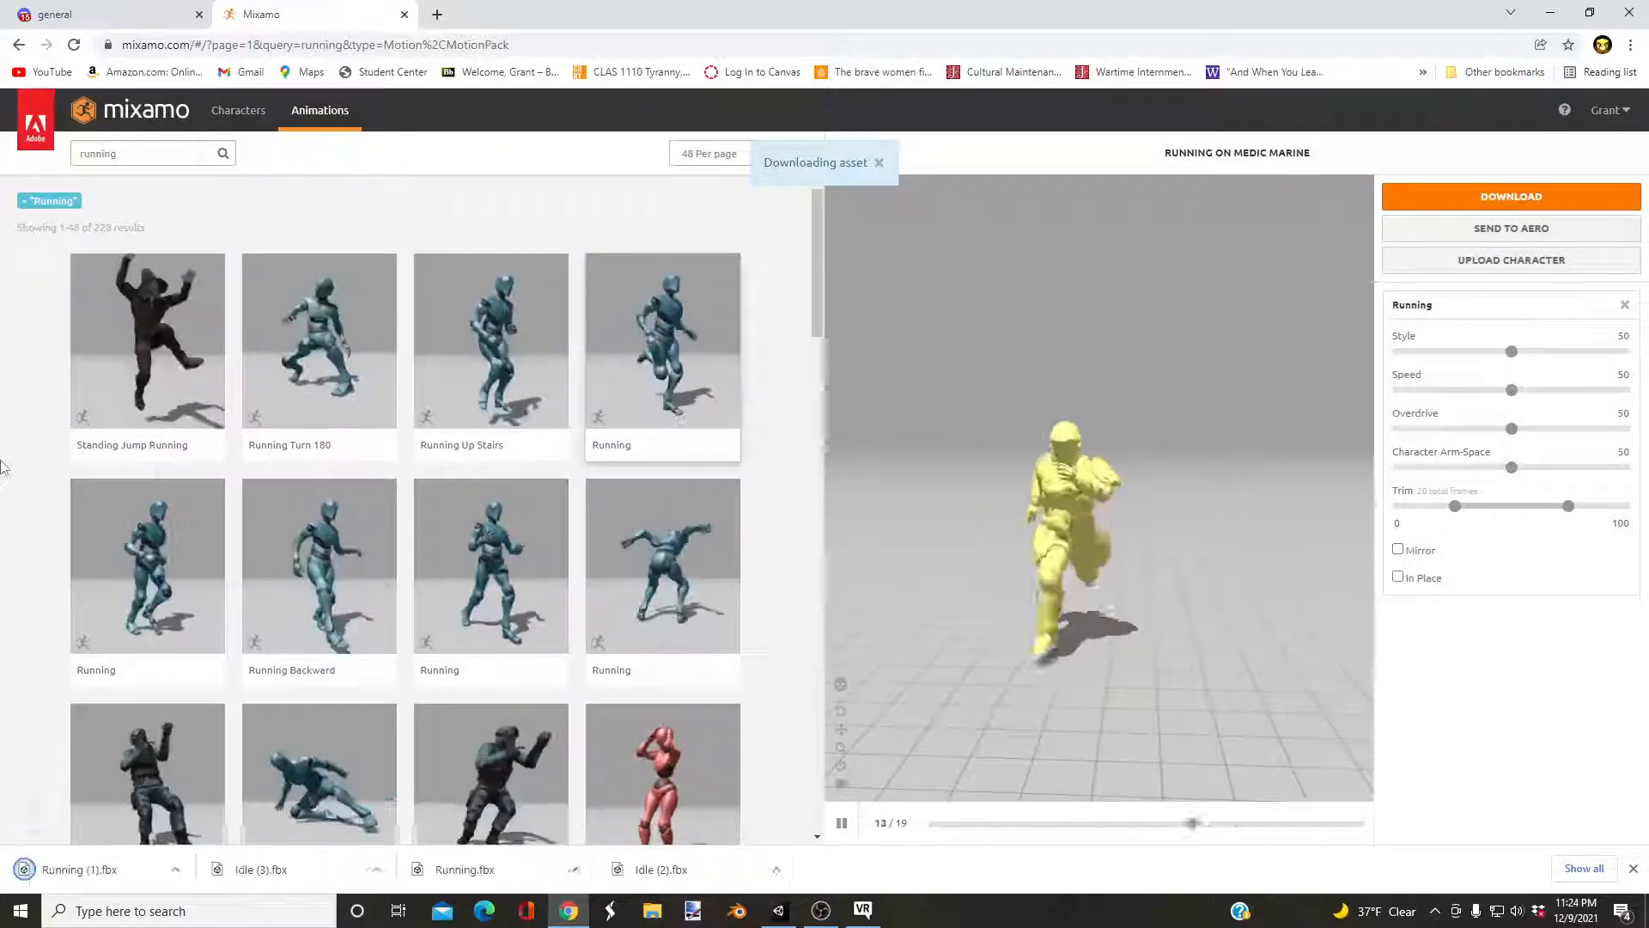
Search the animations for "crouching" and look through the results for a crouched pose.
drag(127, 154, 25, 175)
text(crouch)
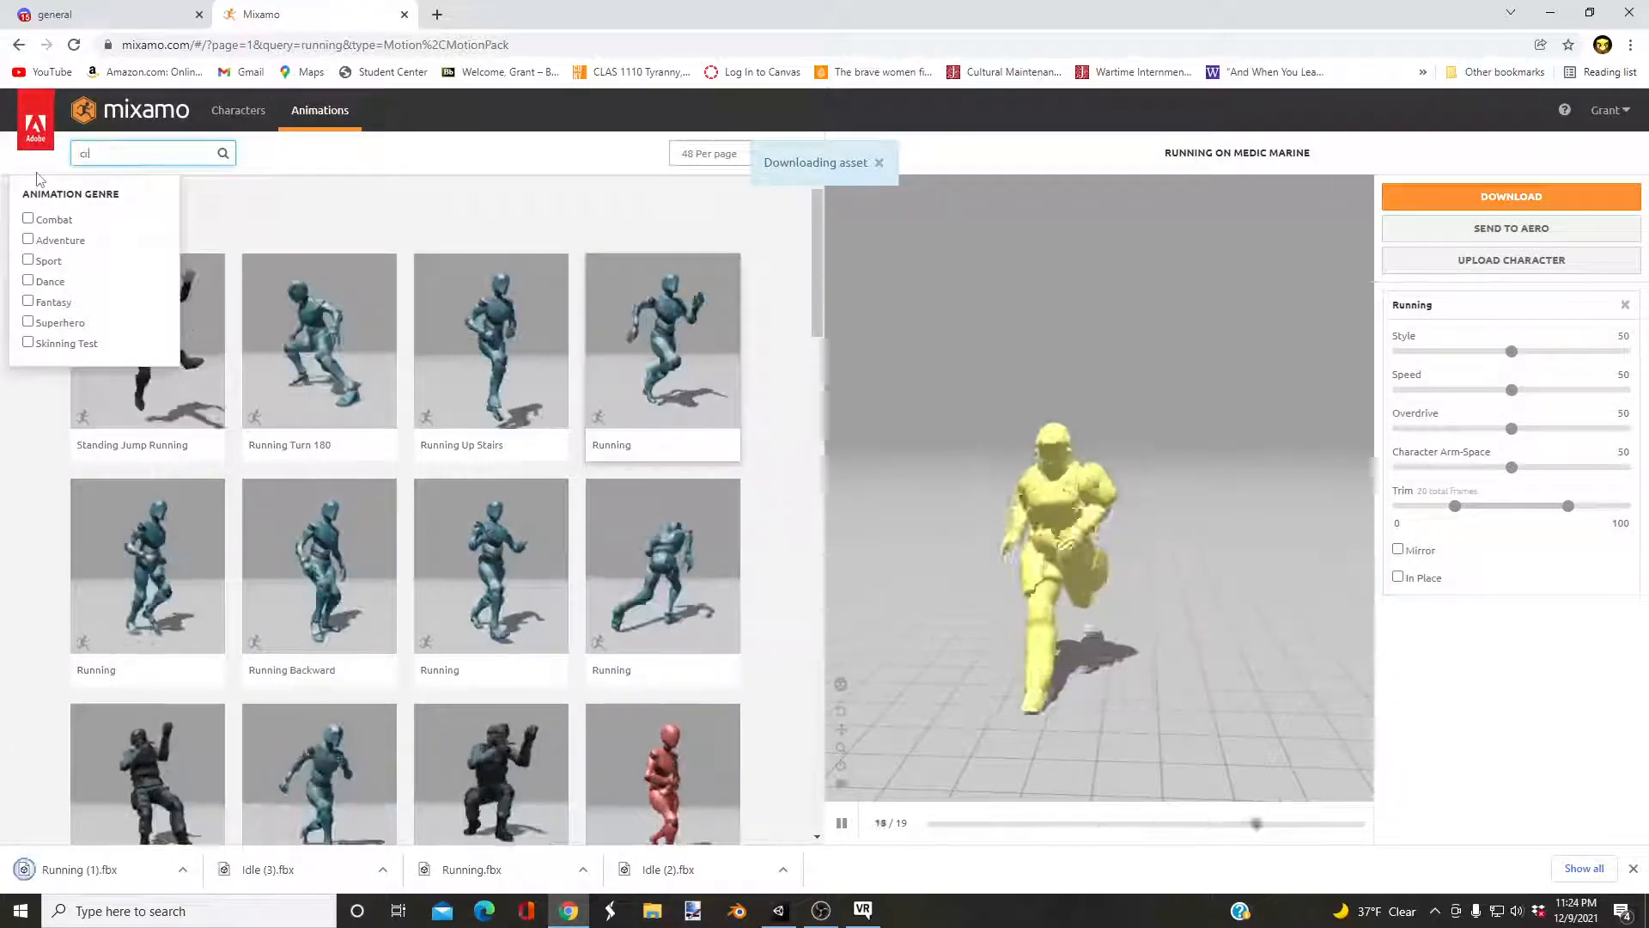
text(ing)
key(Return)
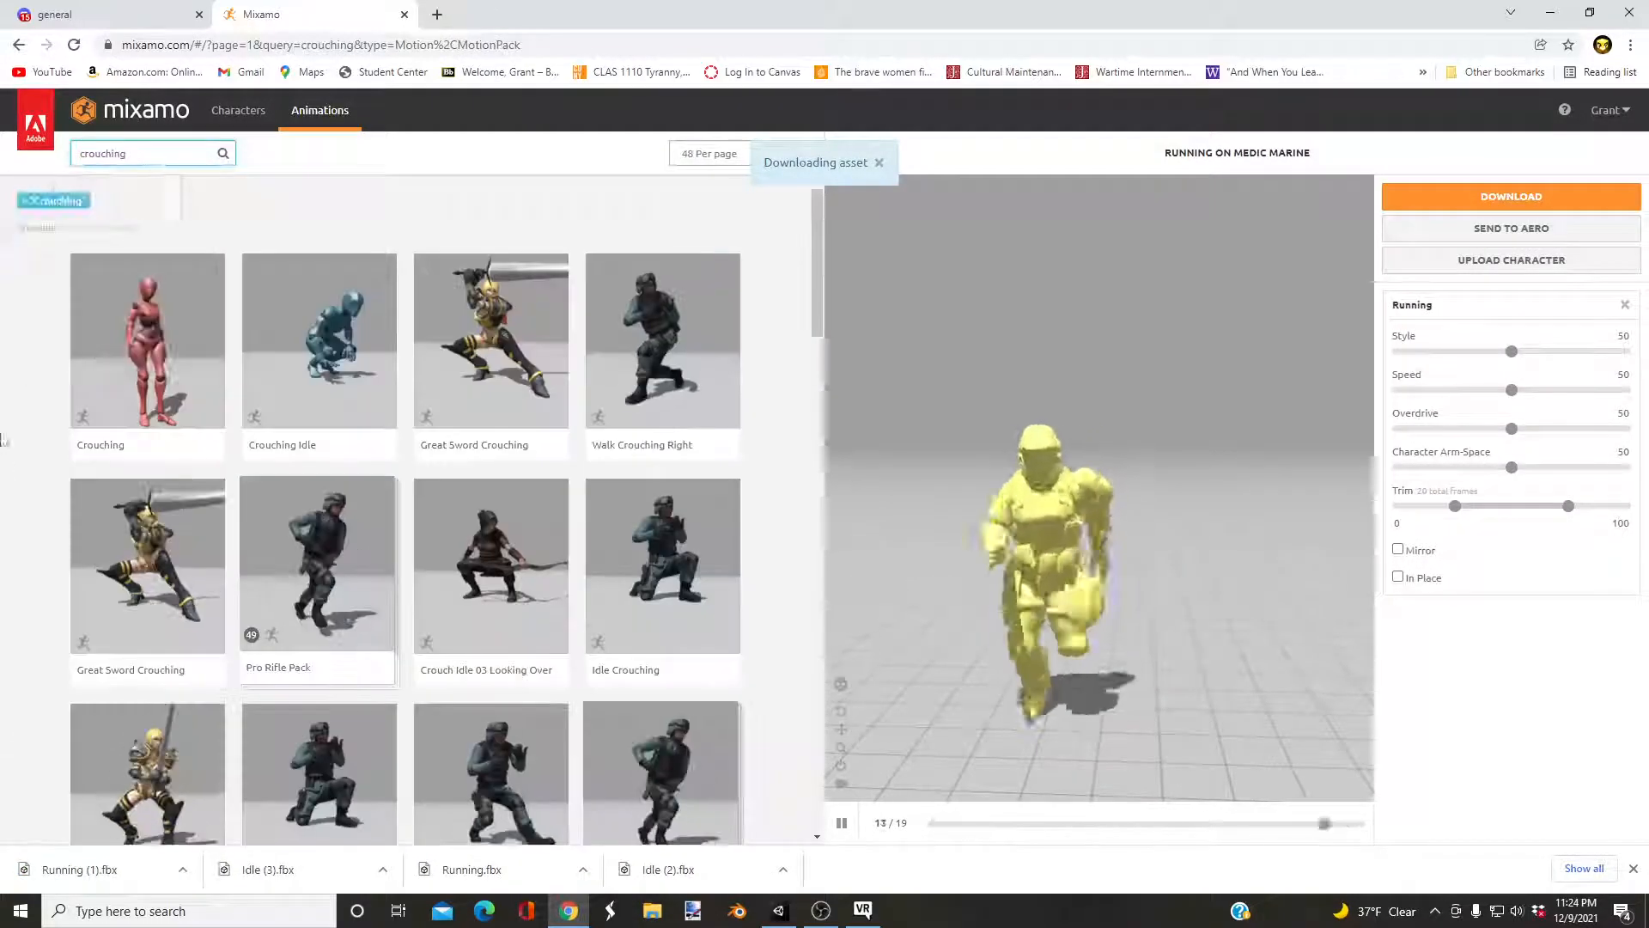
scroll(637, 514, down, 6)
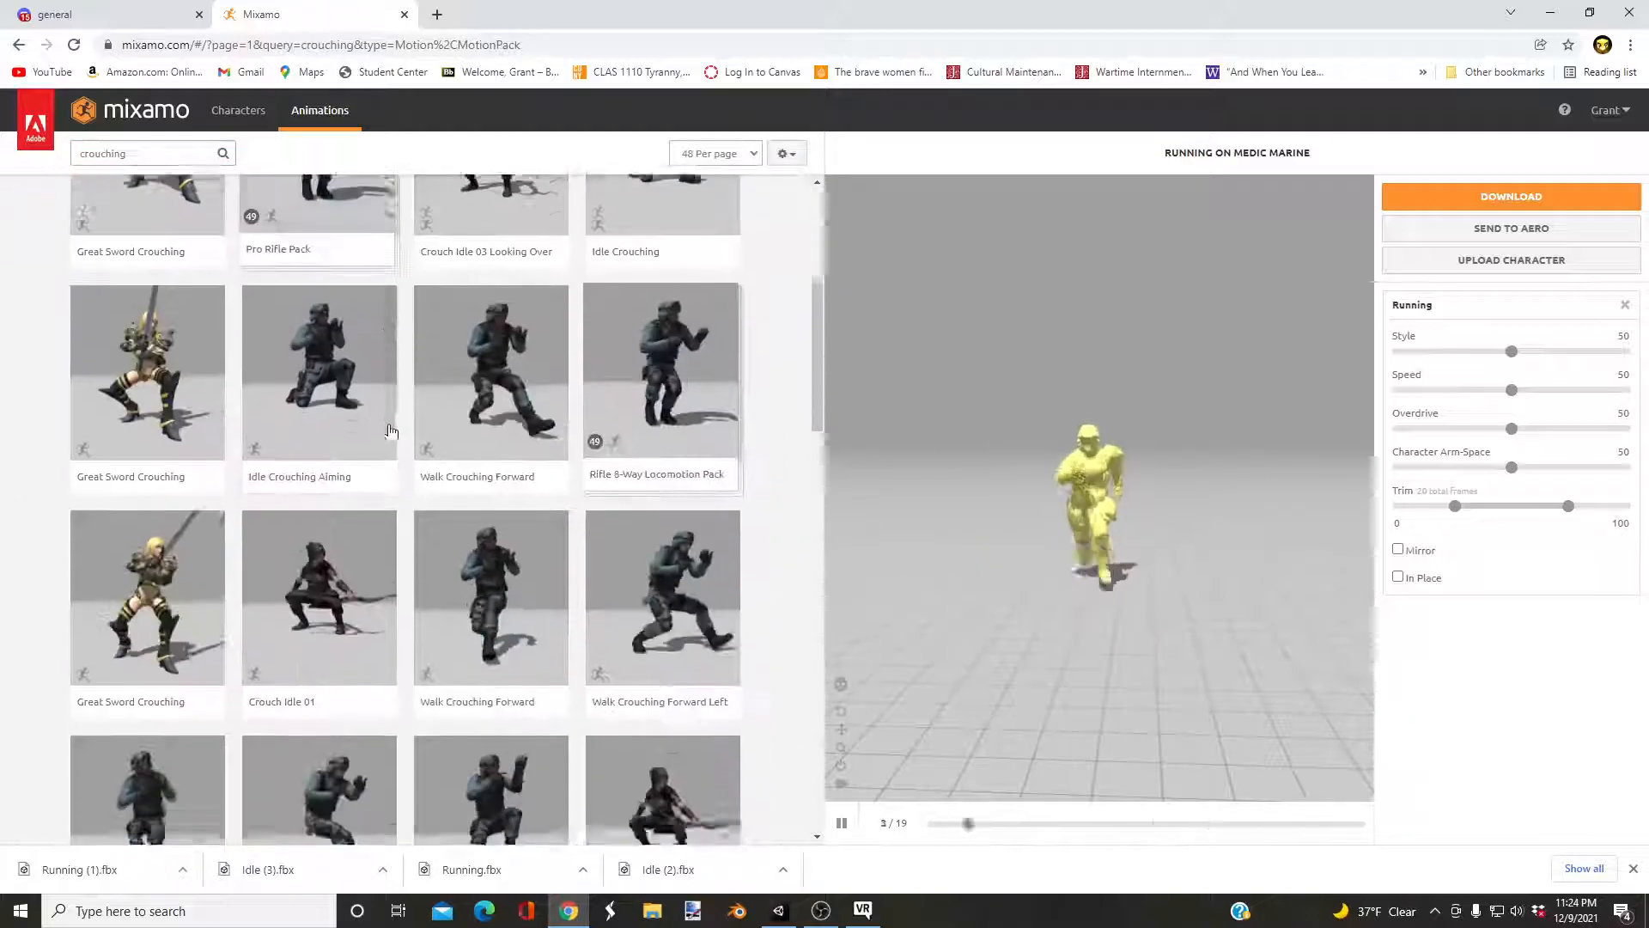
Preview the Crouch Idle animation on the Medic Marine and browse the neighbouring crouching results.
click(491, 726)
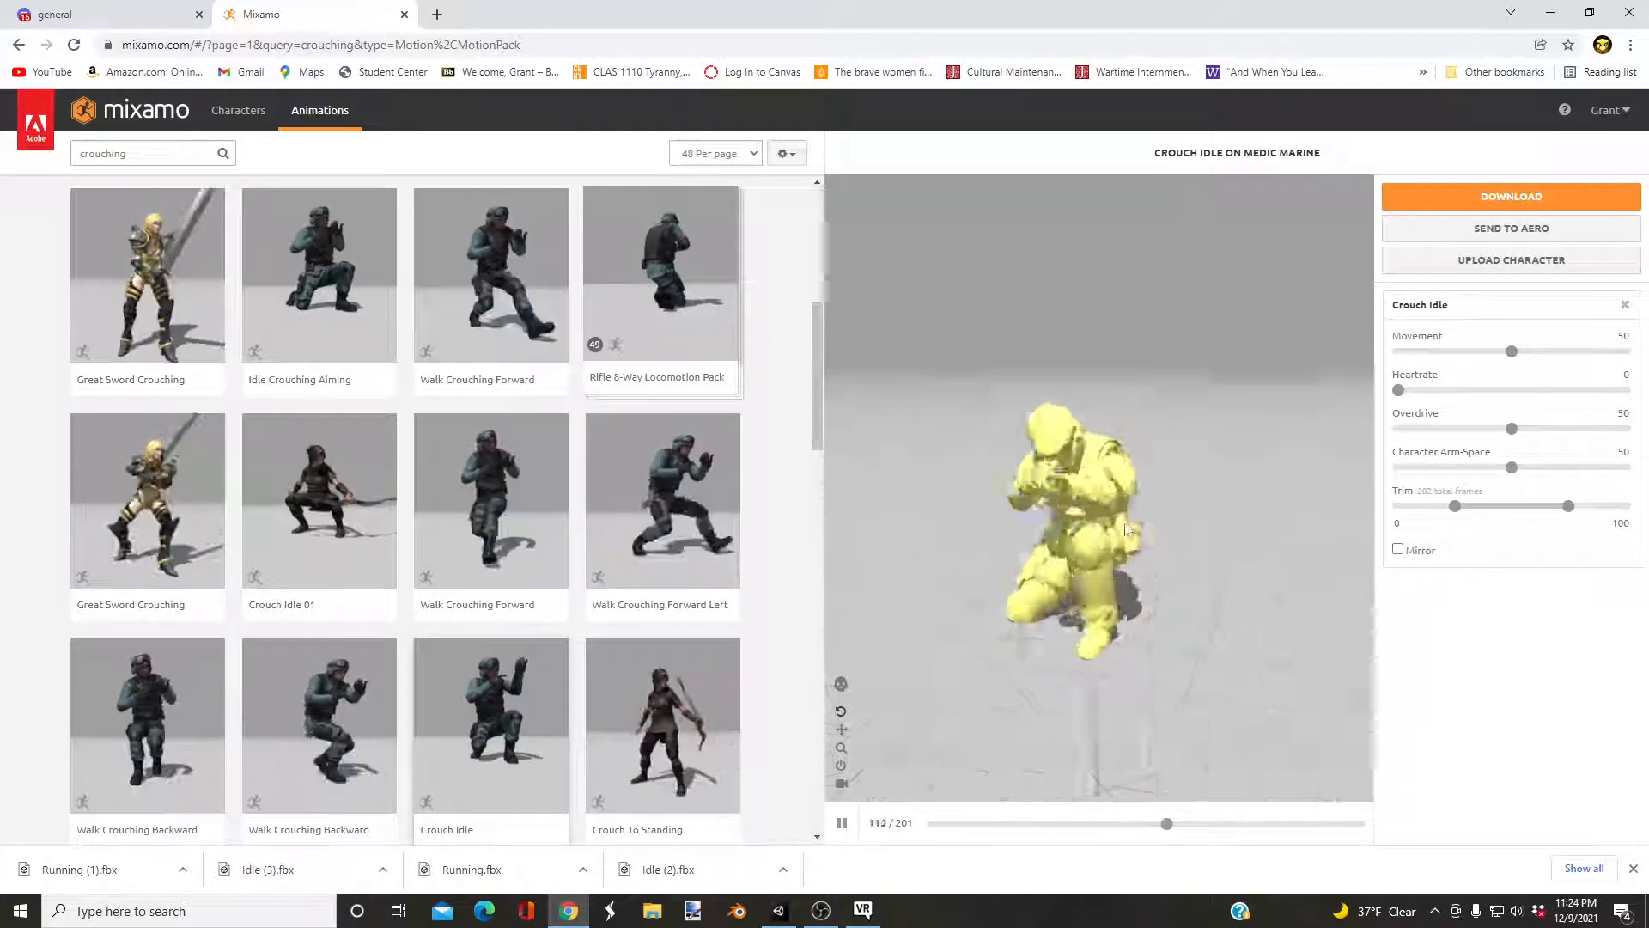
scroll(402, 558, down, 3)
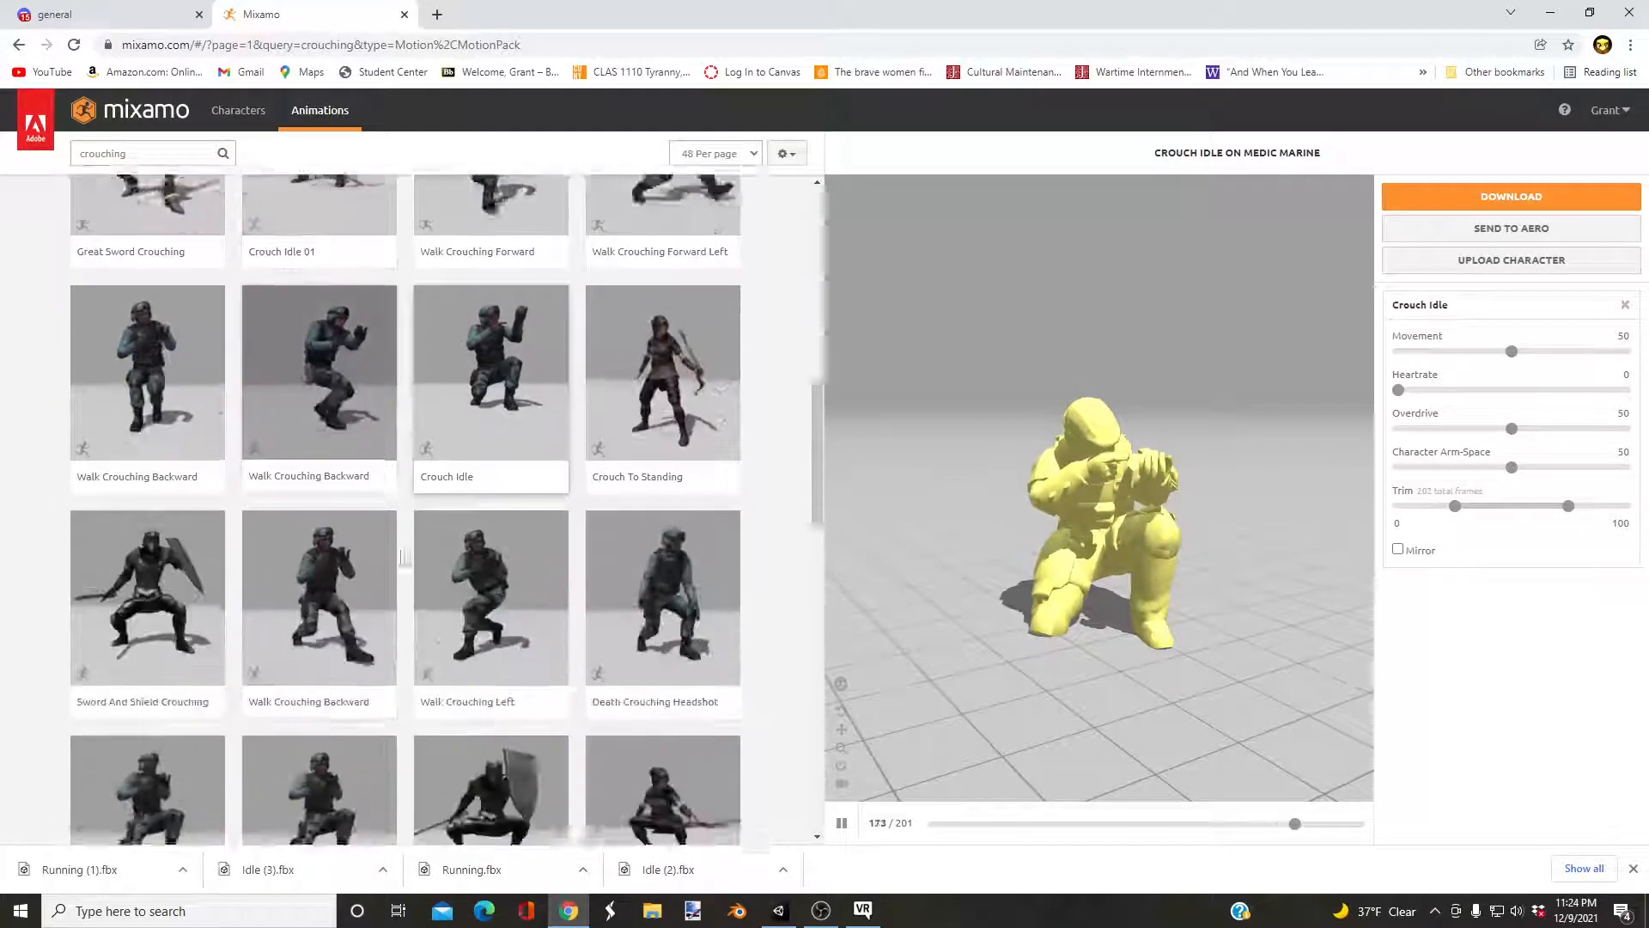
scroll(401, 559, up, 6)
scroll(118, 171, up, 1)
Apply the Idle Crouching Aiming animation to the Medic Marine and download it.
click(391, 491)
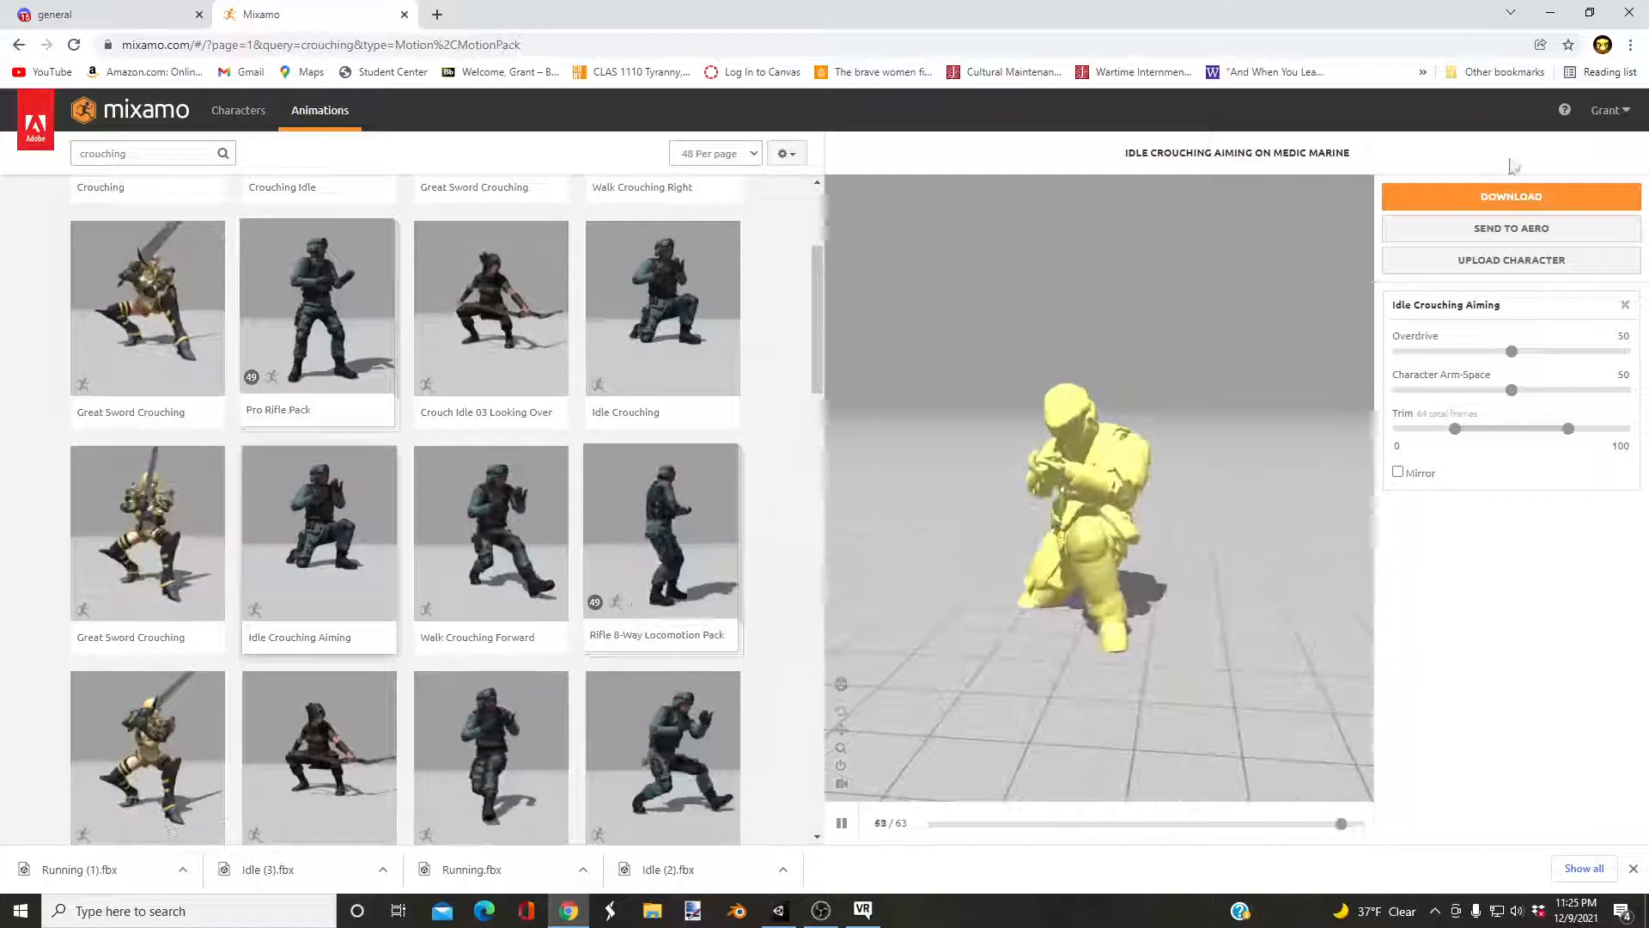
click(1506, 201)
click(1065, 395)
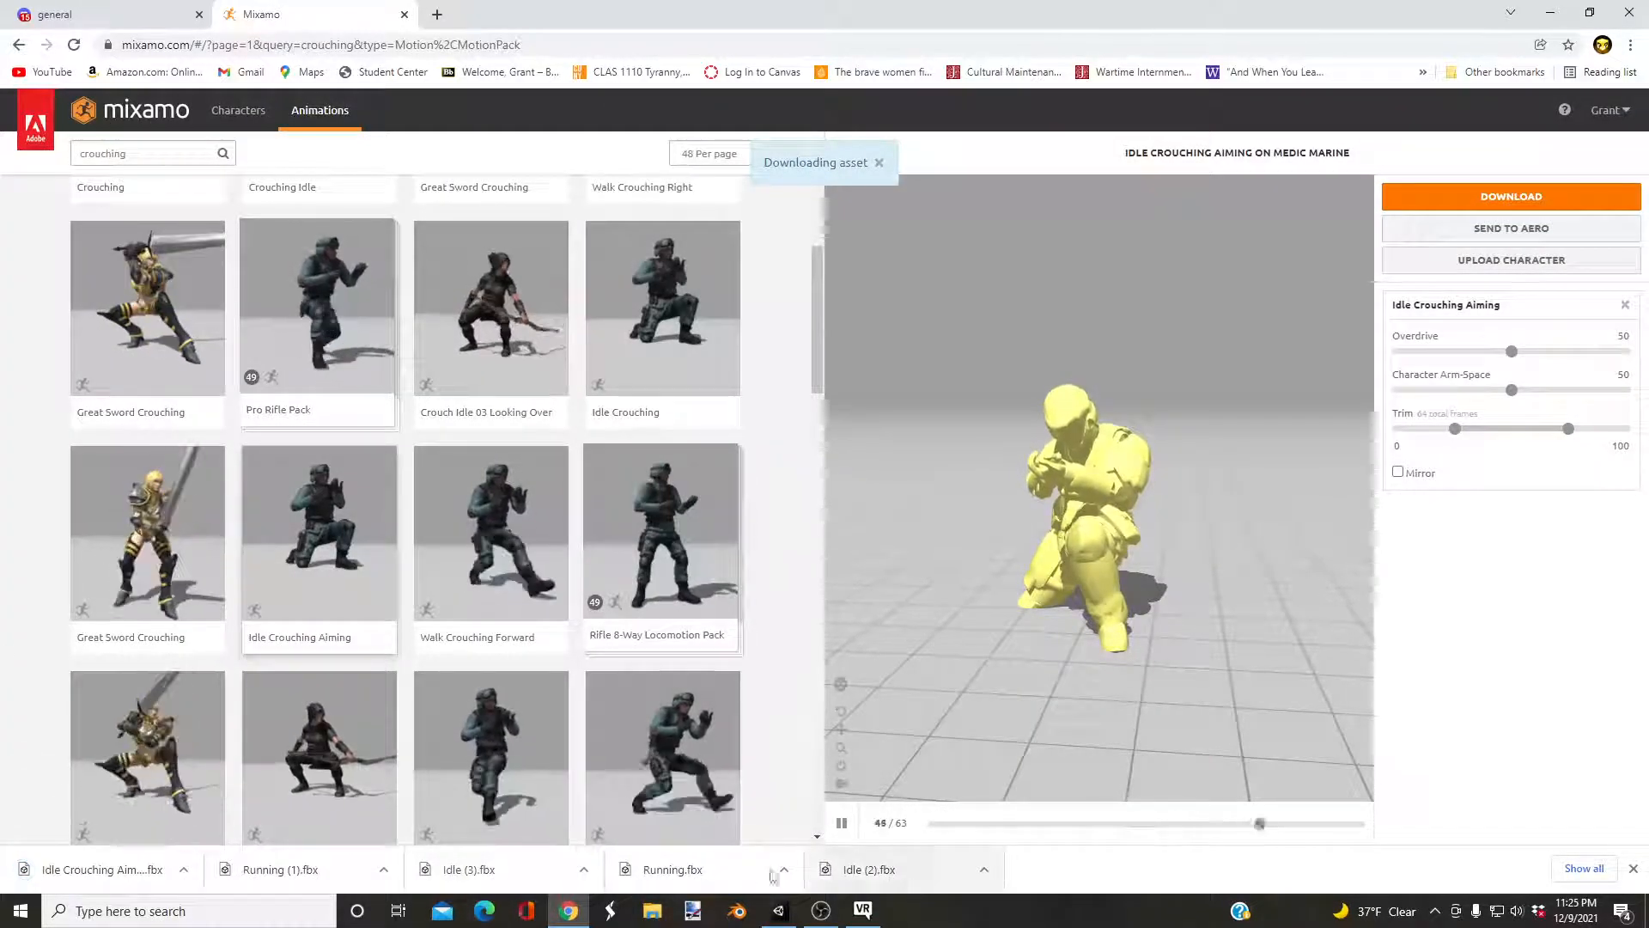
Import the downloaded Running (1), Idle Crouching Aiming (4) and Idle (3) files from the Downloads folder into the Unity project's Assets.
right_click(94, 894)
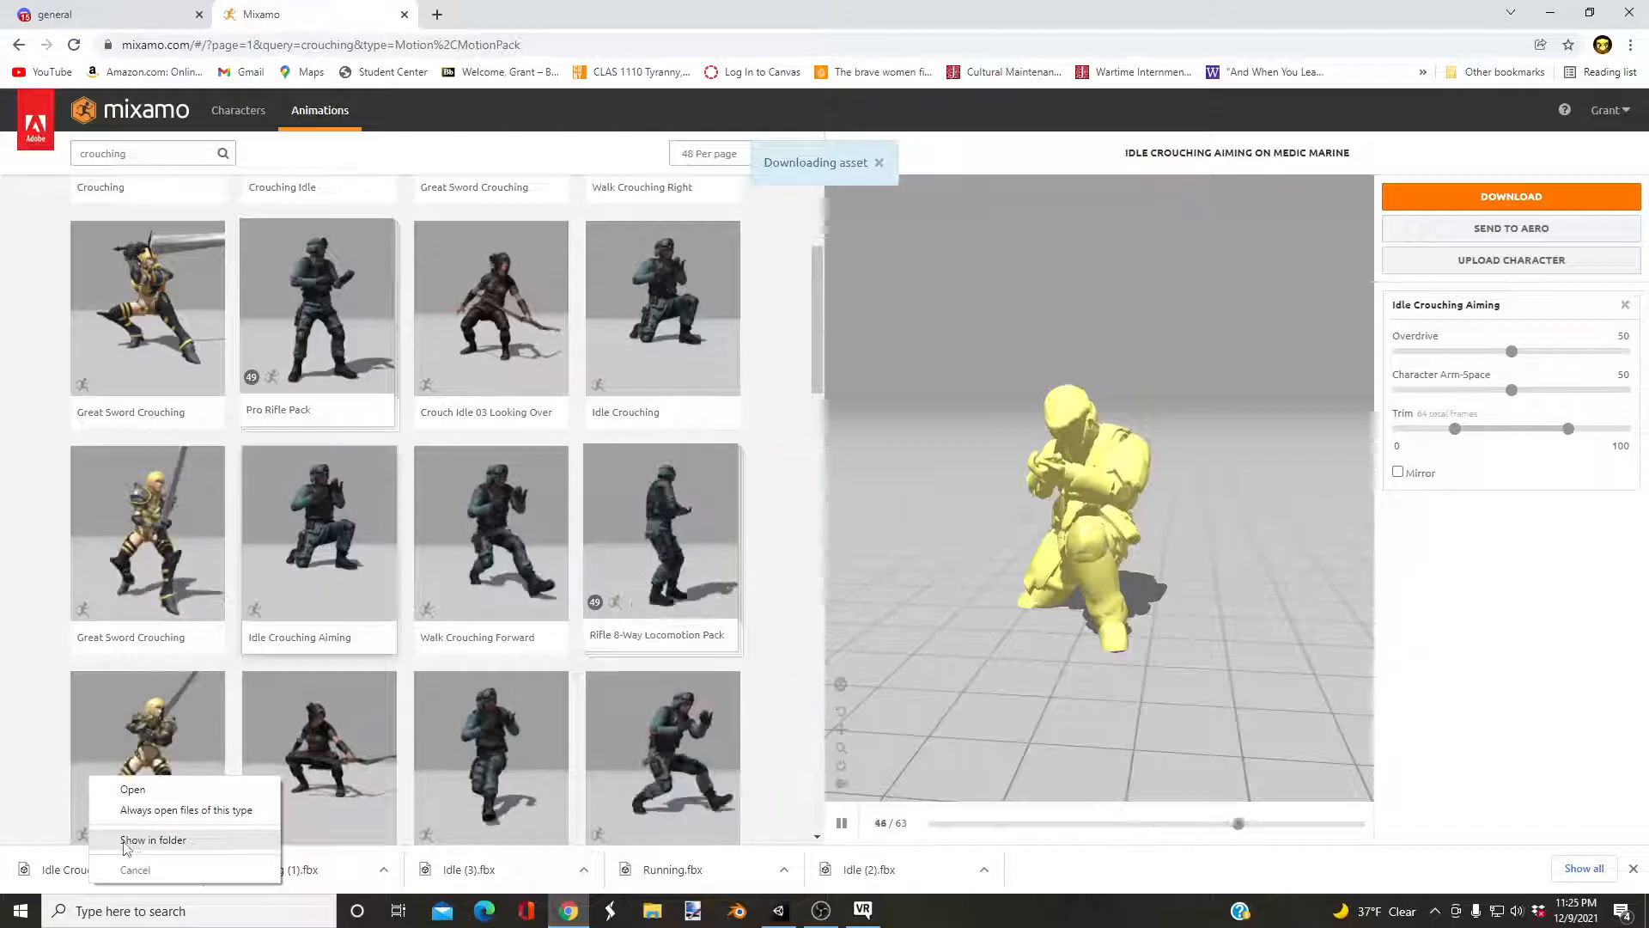
click(129, 835)
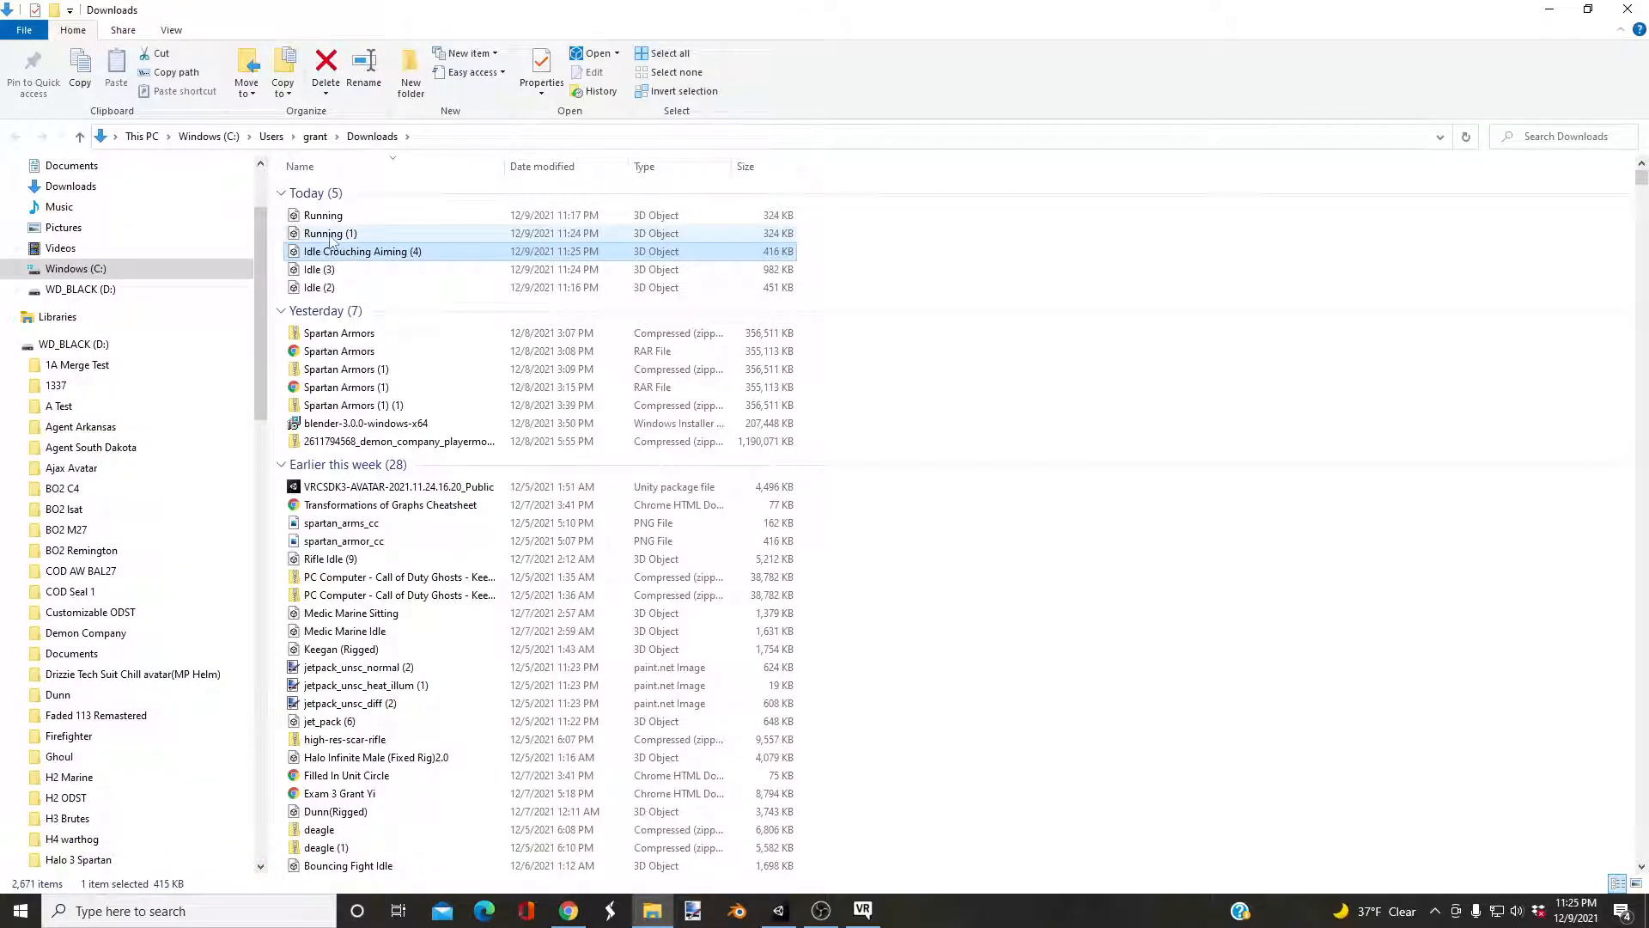
click(330, 236)
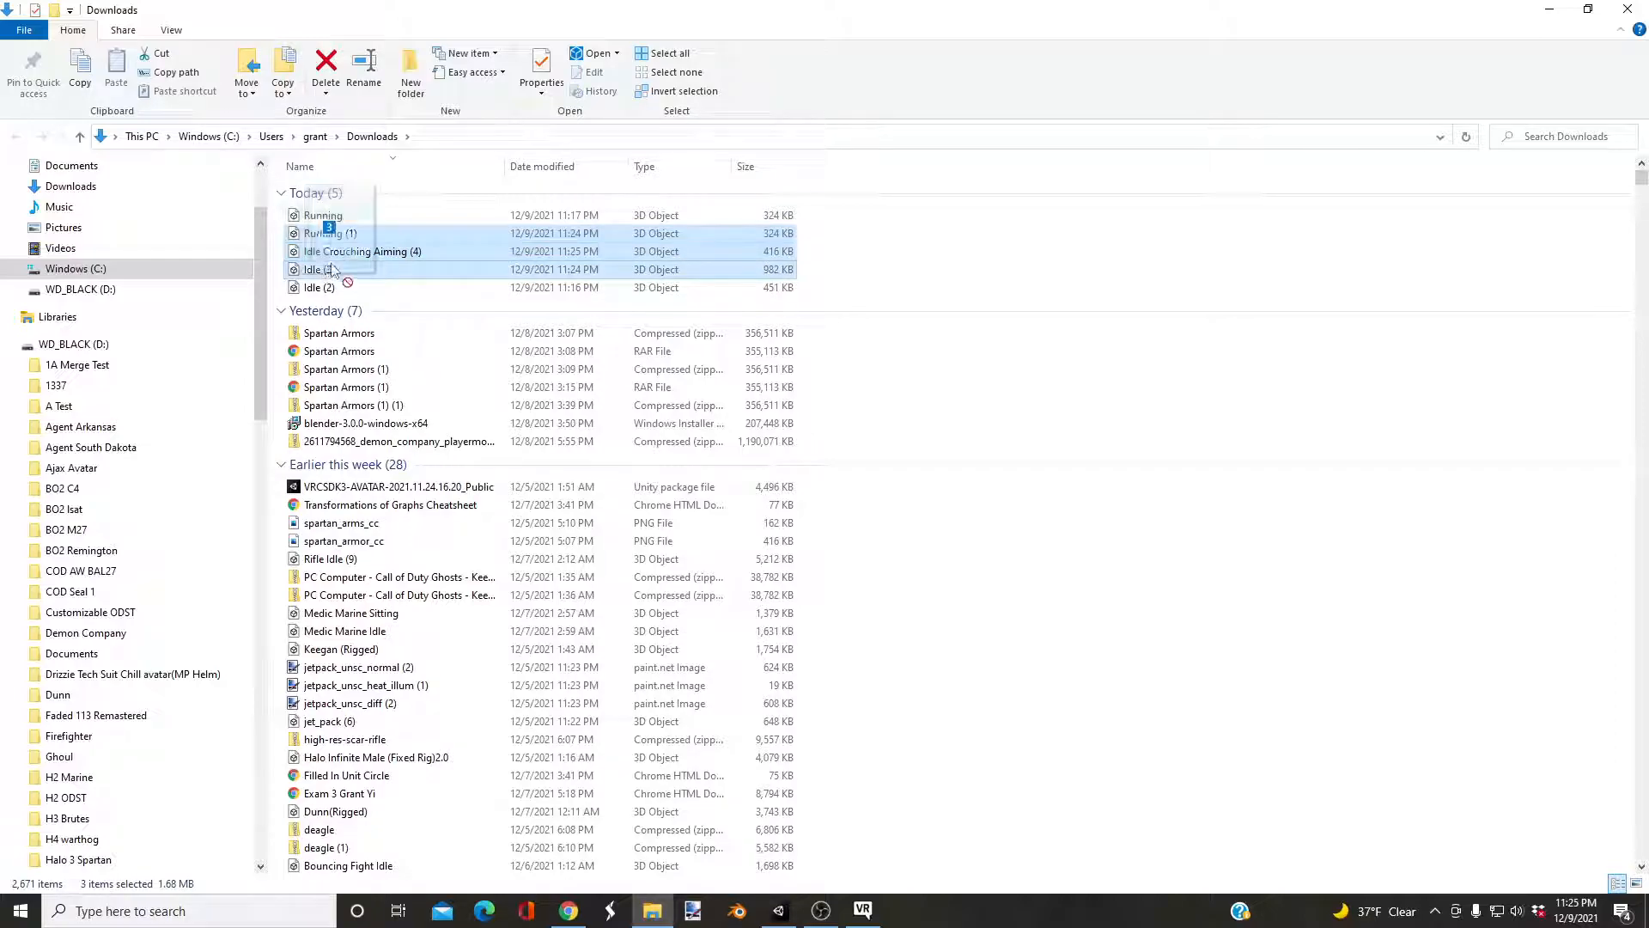
drag(415, 254, 911, 853)
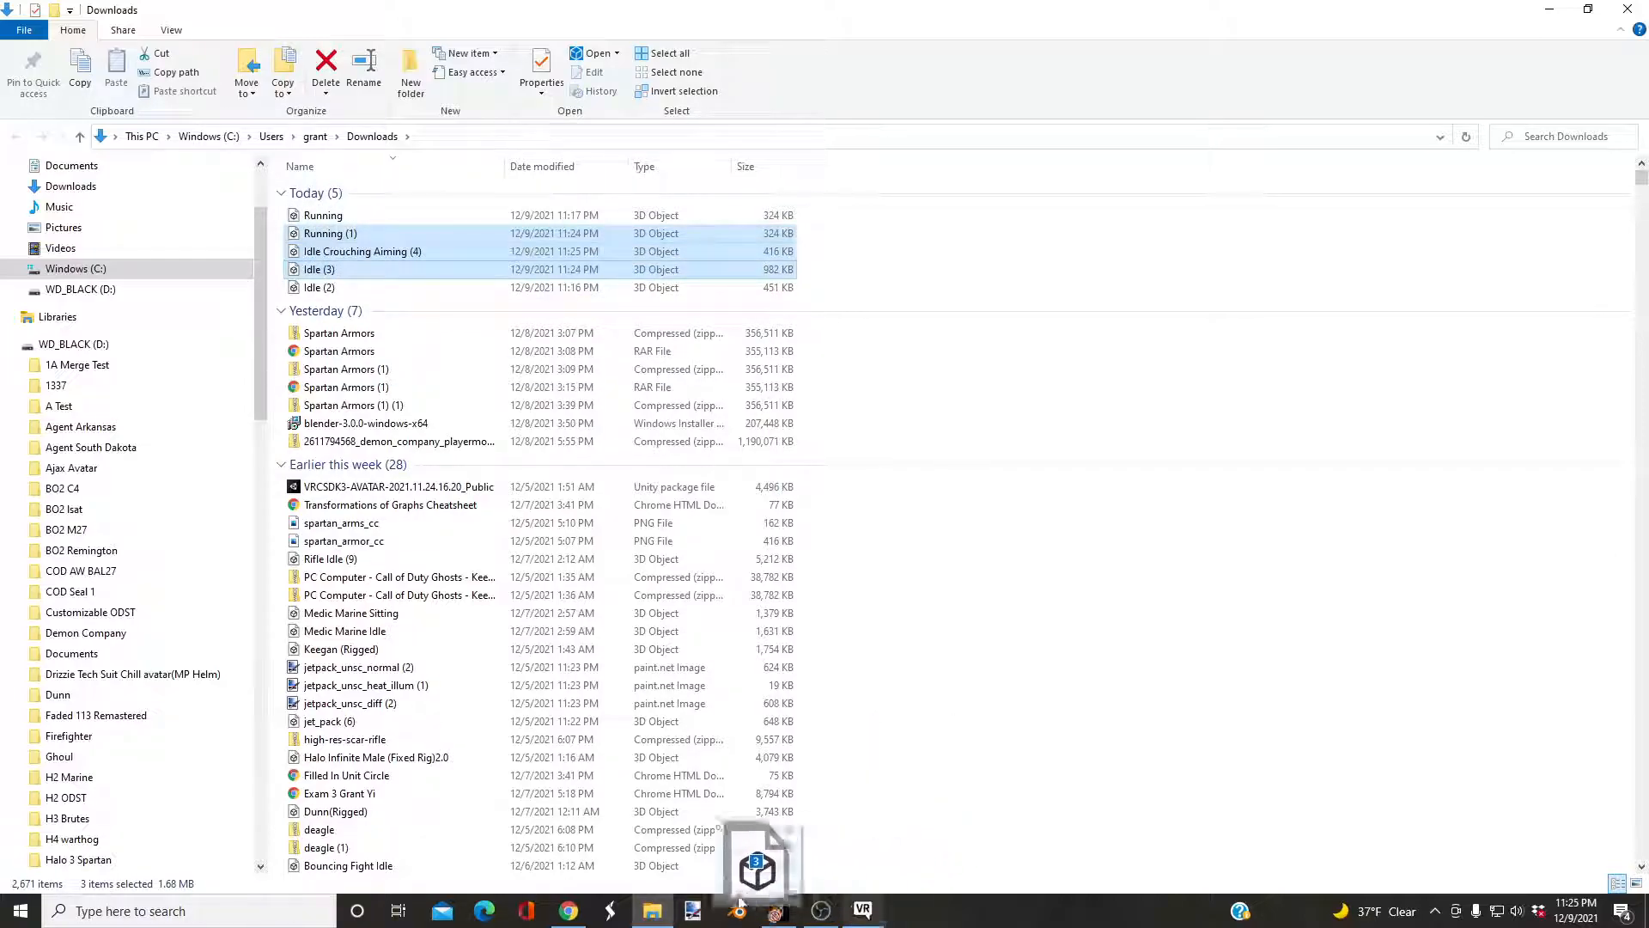
drag(776, 911, 601, 755)
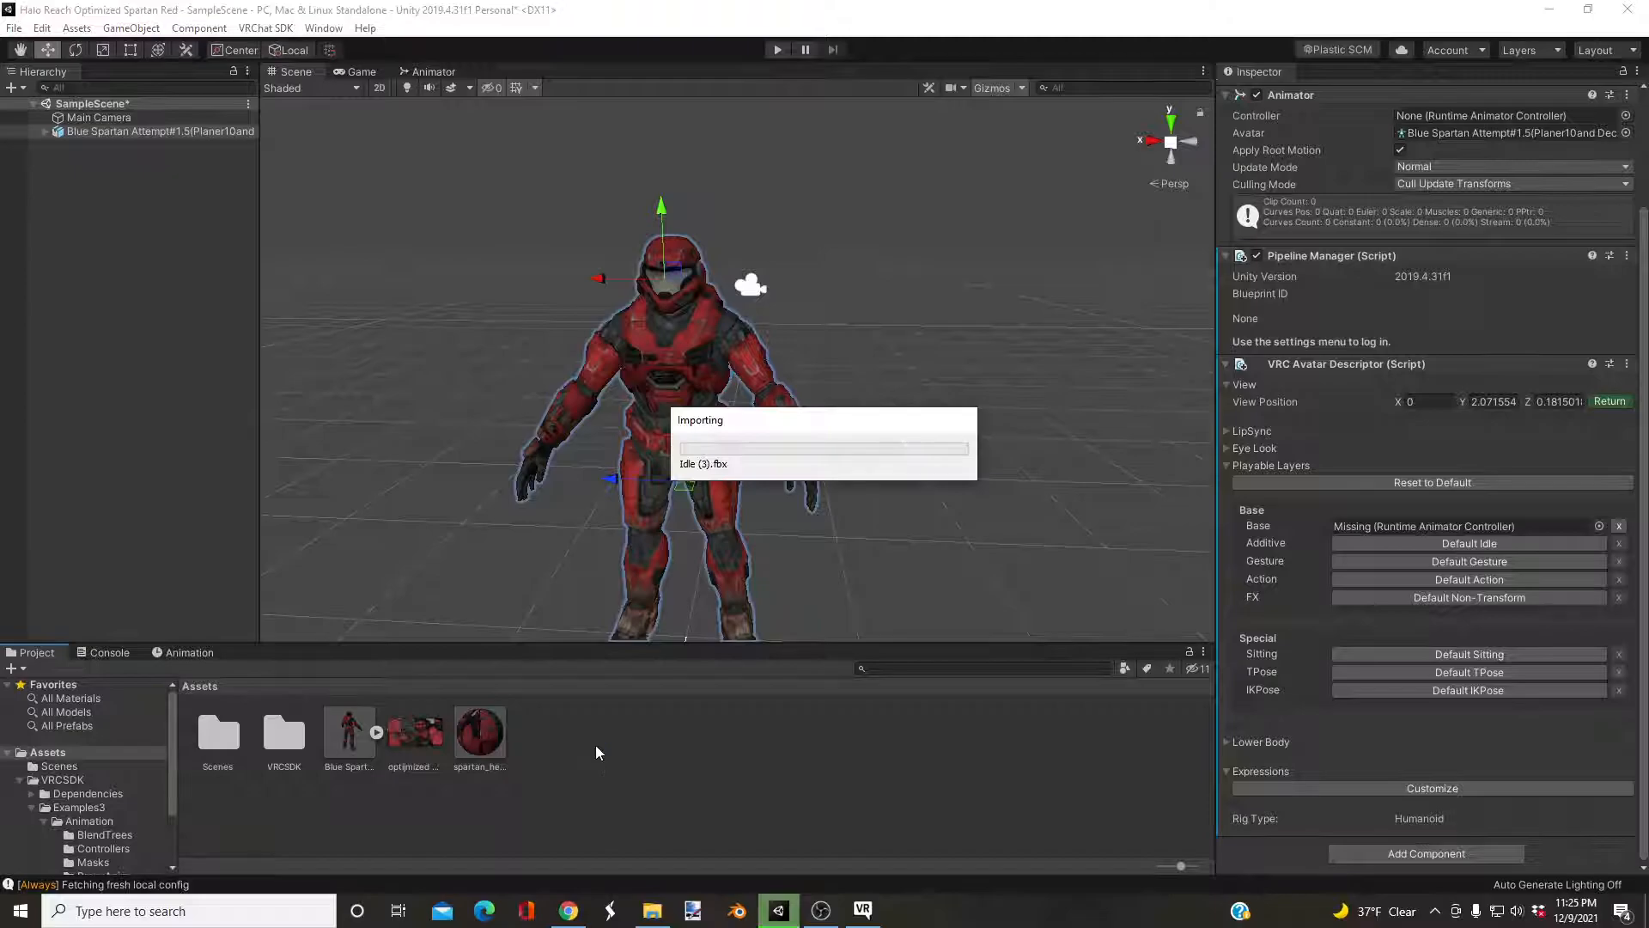
click(411, 739)
click(610, 732)
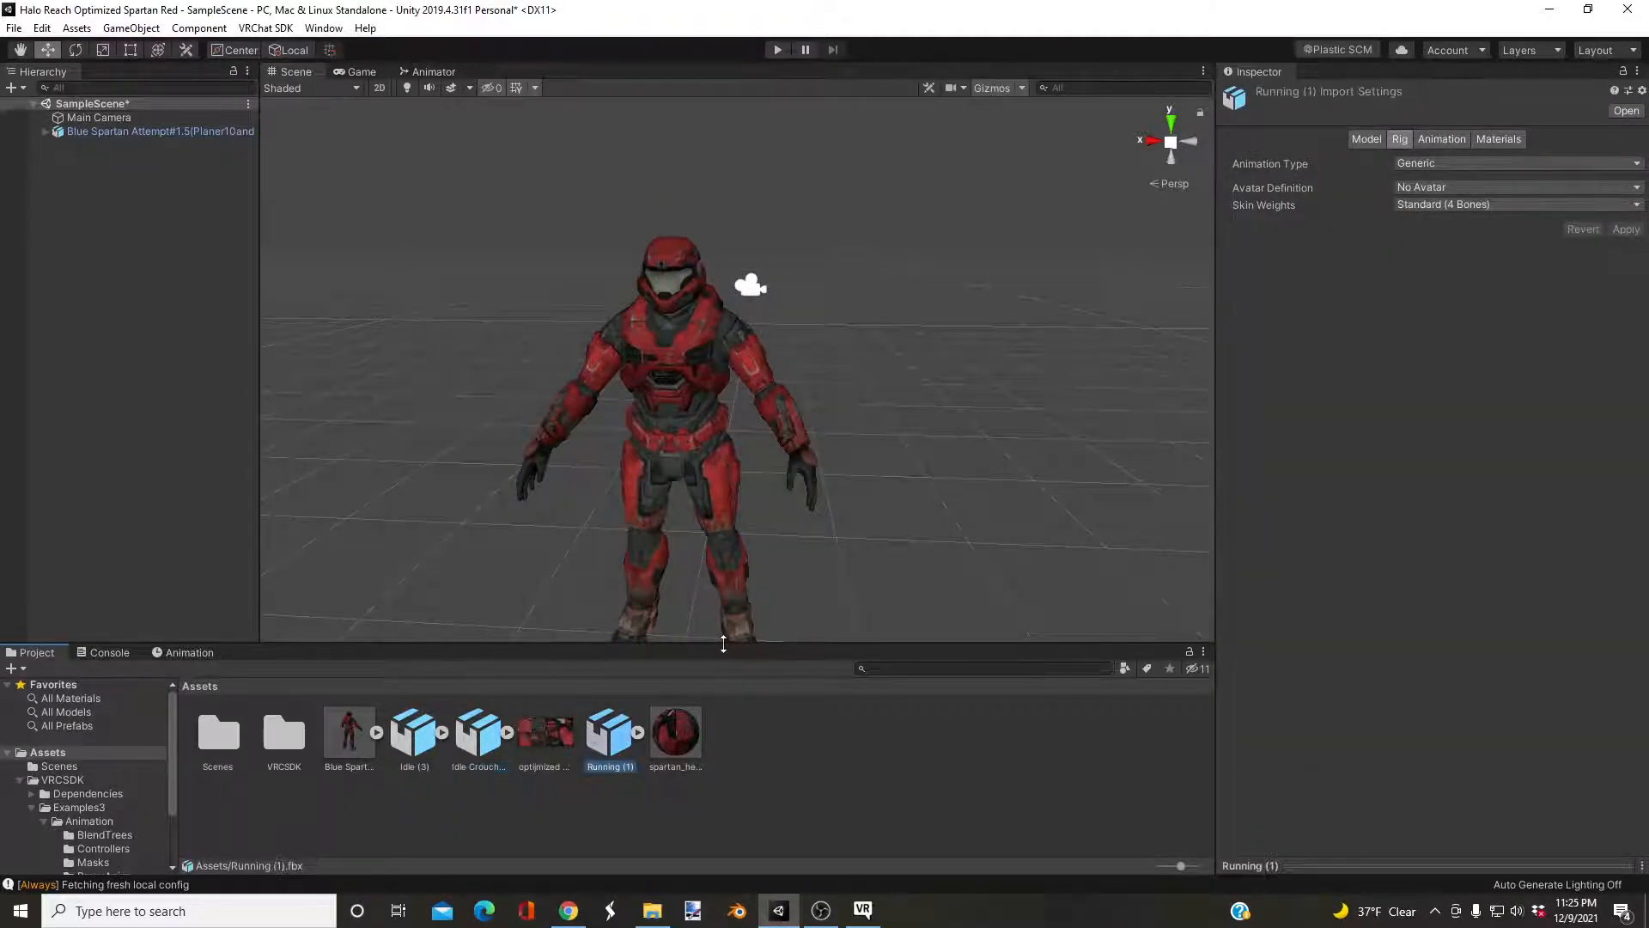
Enlarge the project browser and widen the hierarchy, and bring up the Spartan avatar's playable layers.
drag(727, 644, 727, 612)
drag(259, 326, 350, 343)
click(191, 131)
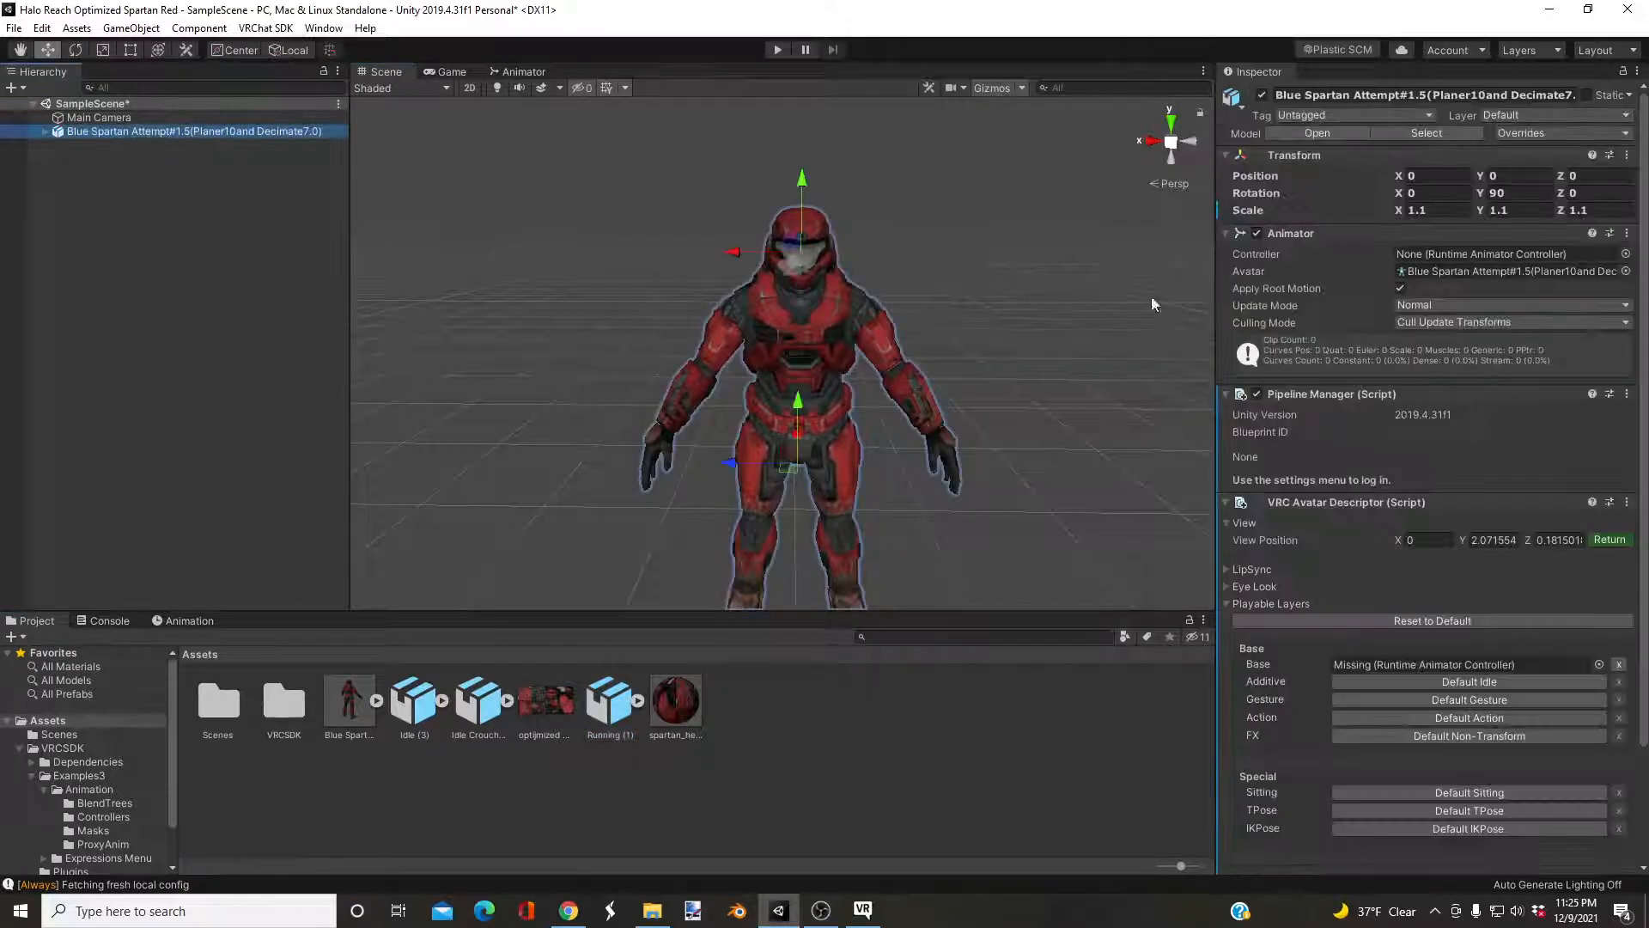
scroll(1301, 395, down, 3)
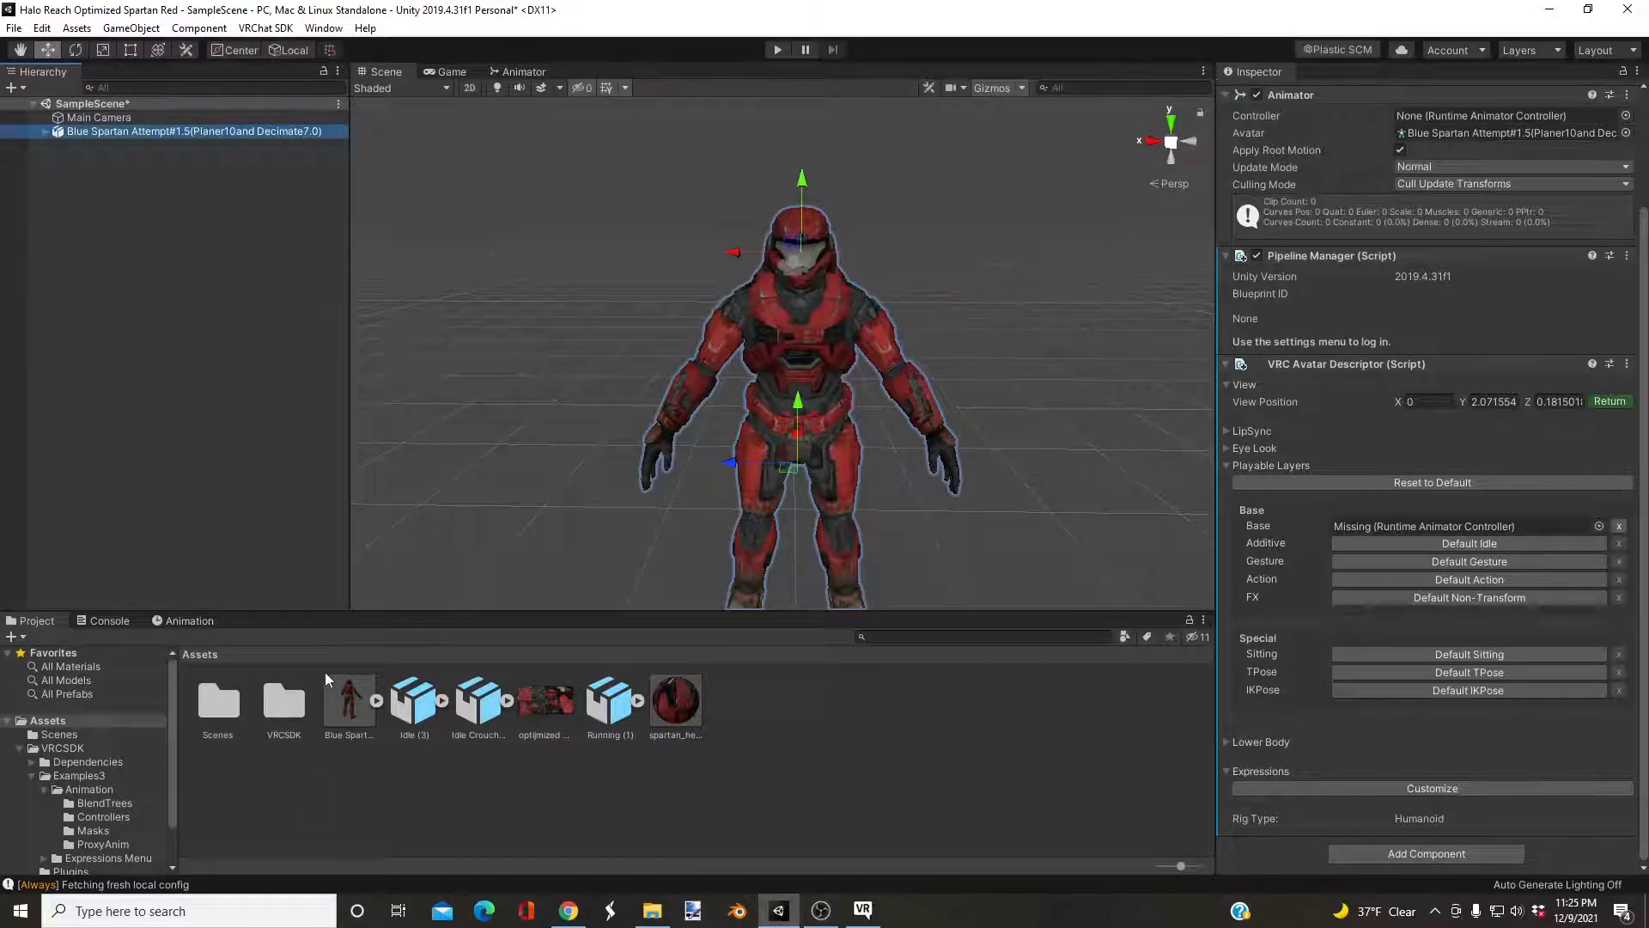
Duplicate the vrc_AvatarV3LocomotionLayer controller from VRCSDK/Examples3/Animation/Controllers and move the copy into the Assets root.
double_click(286, 712)
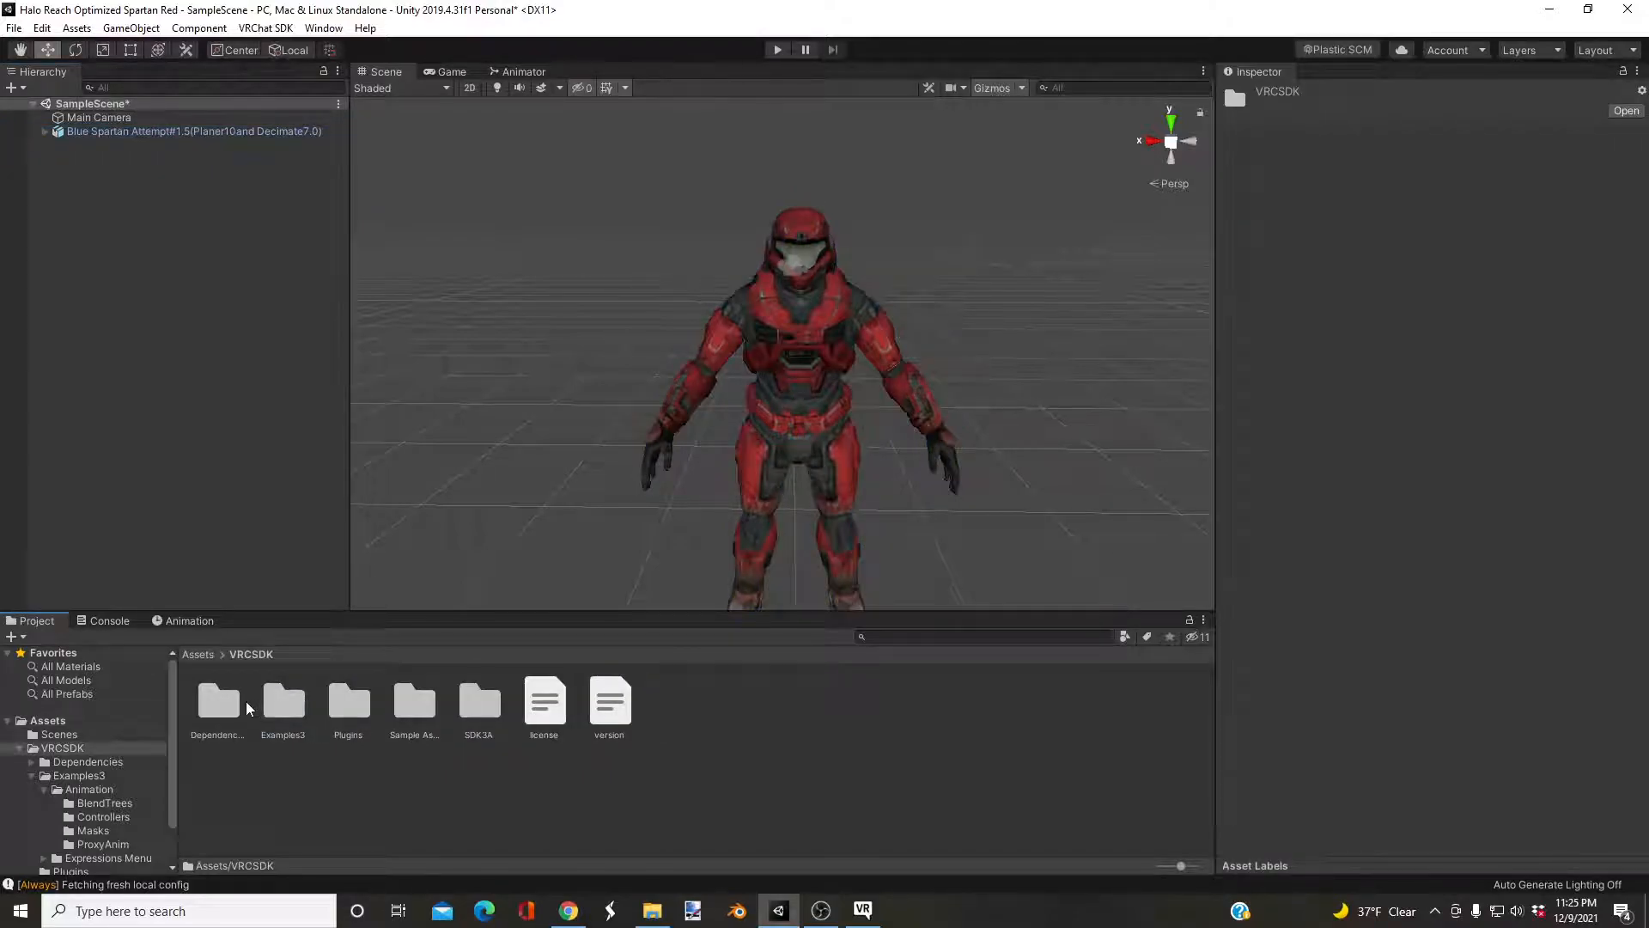
double_click(283, 713)
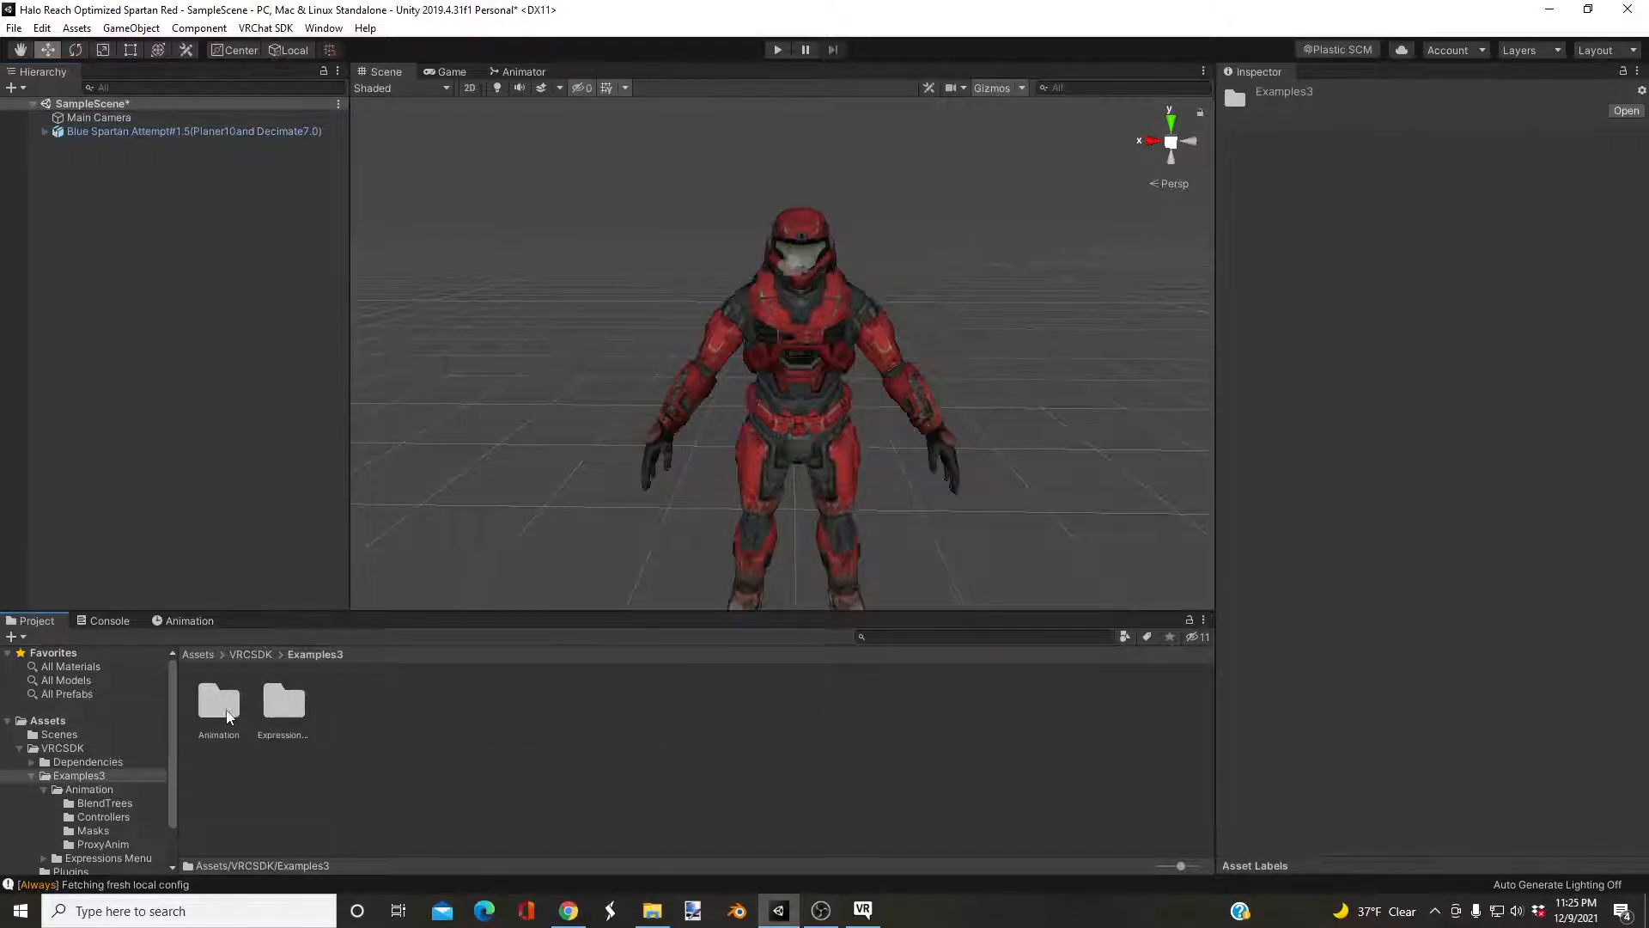
double_click(220, 706)
double_click(287, 706)
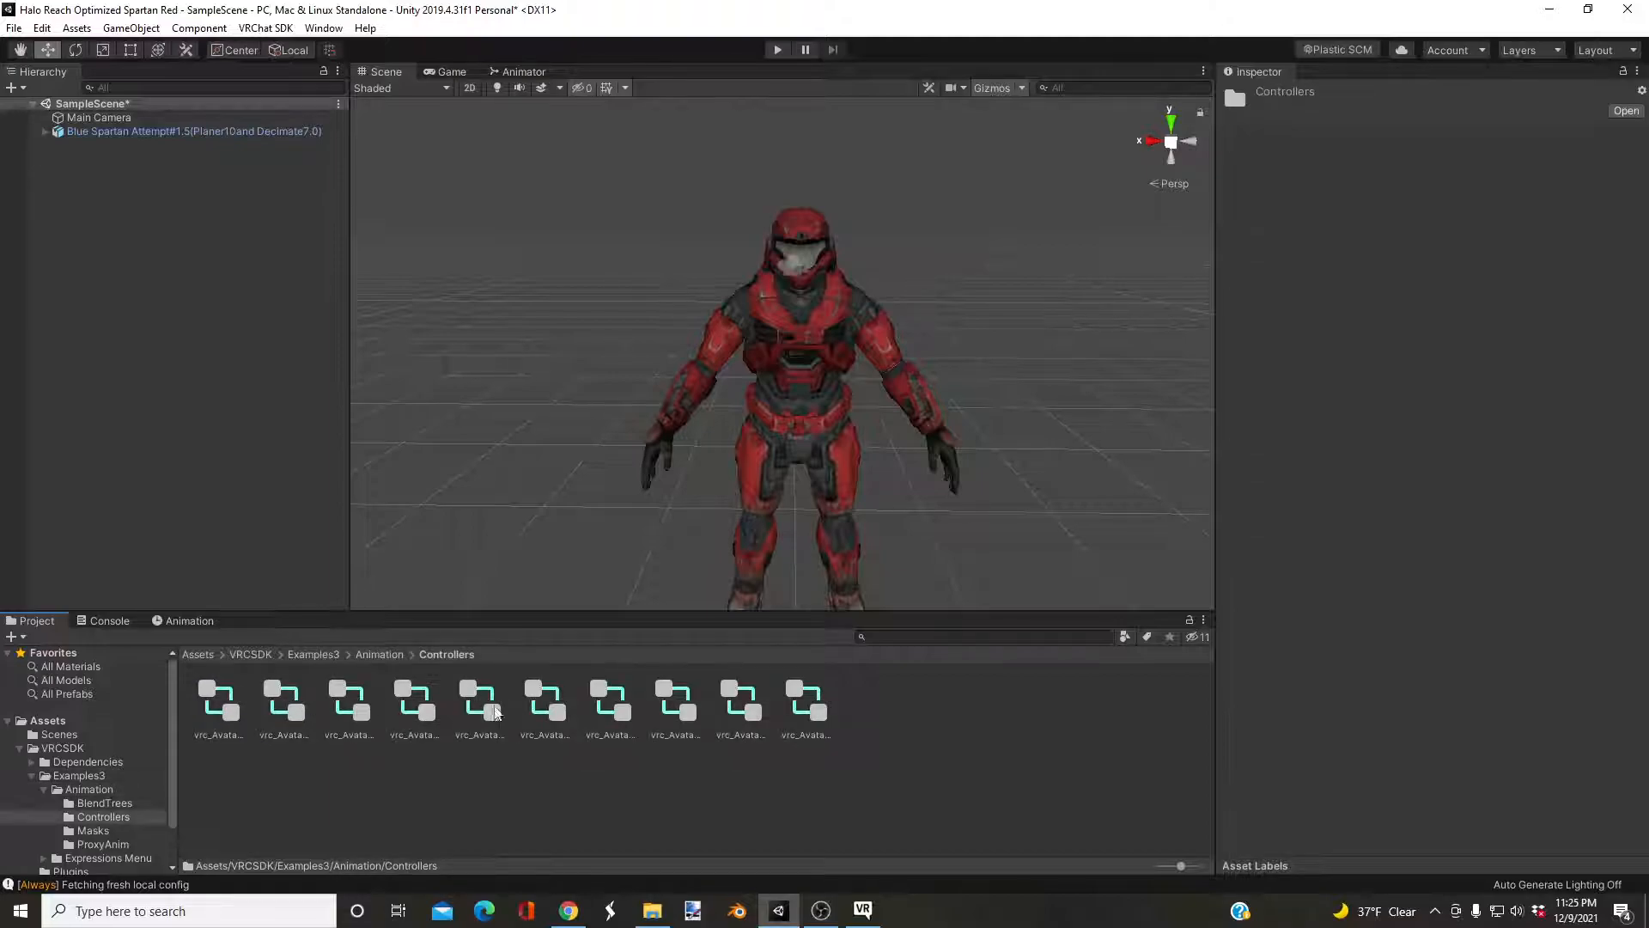
click(540, 706)
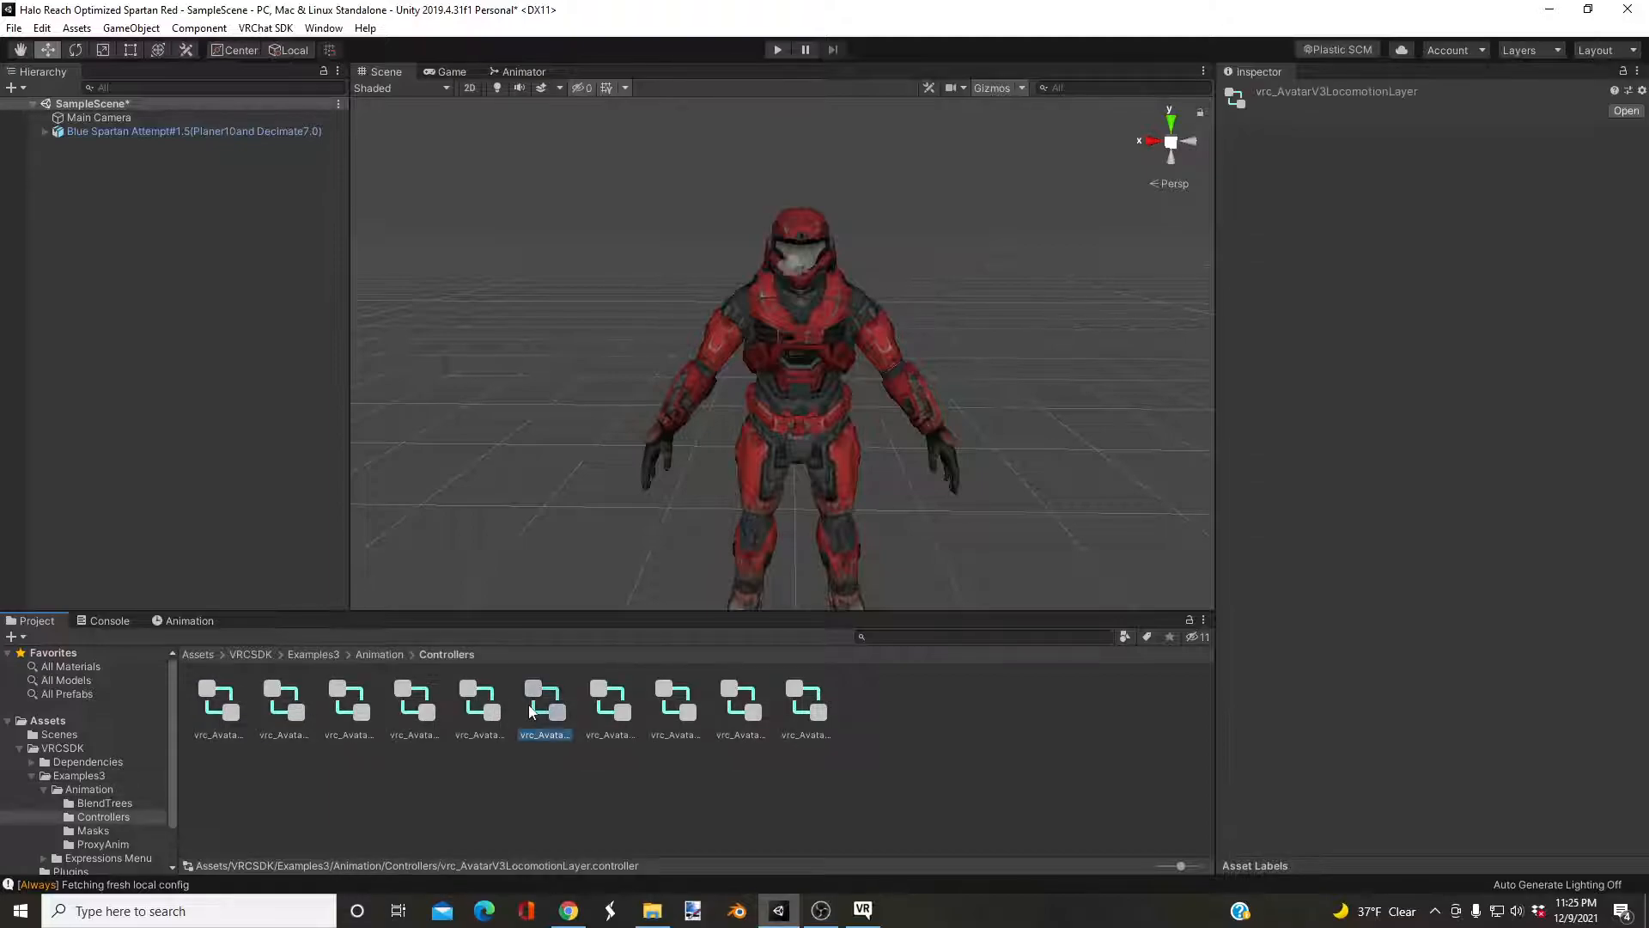
click(1255, 96)
click(541, 708)
key(ctrl+d)
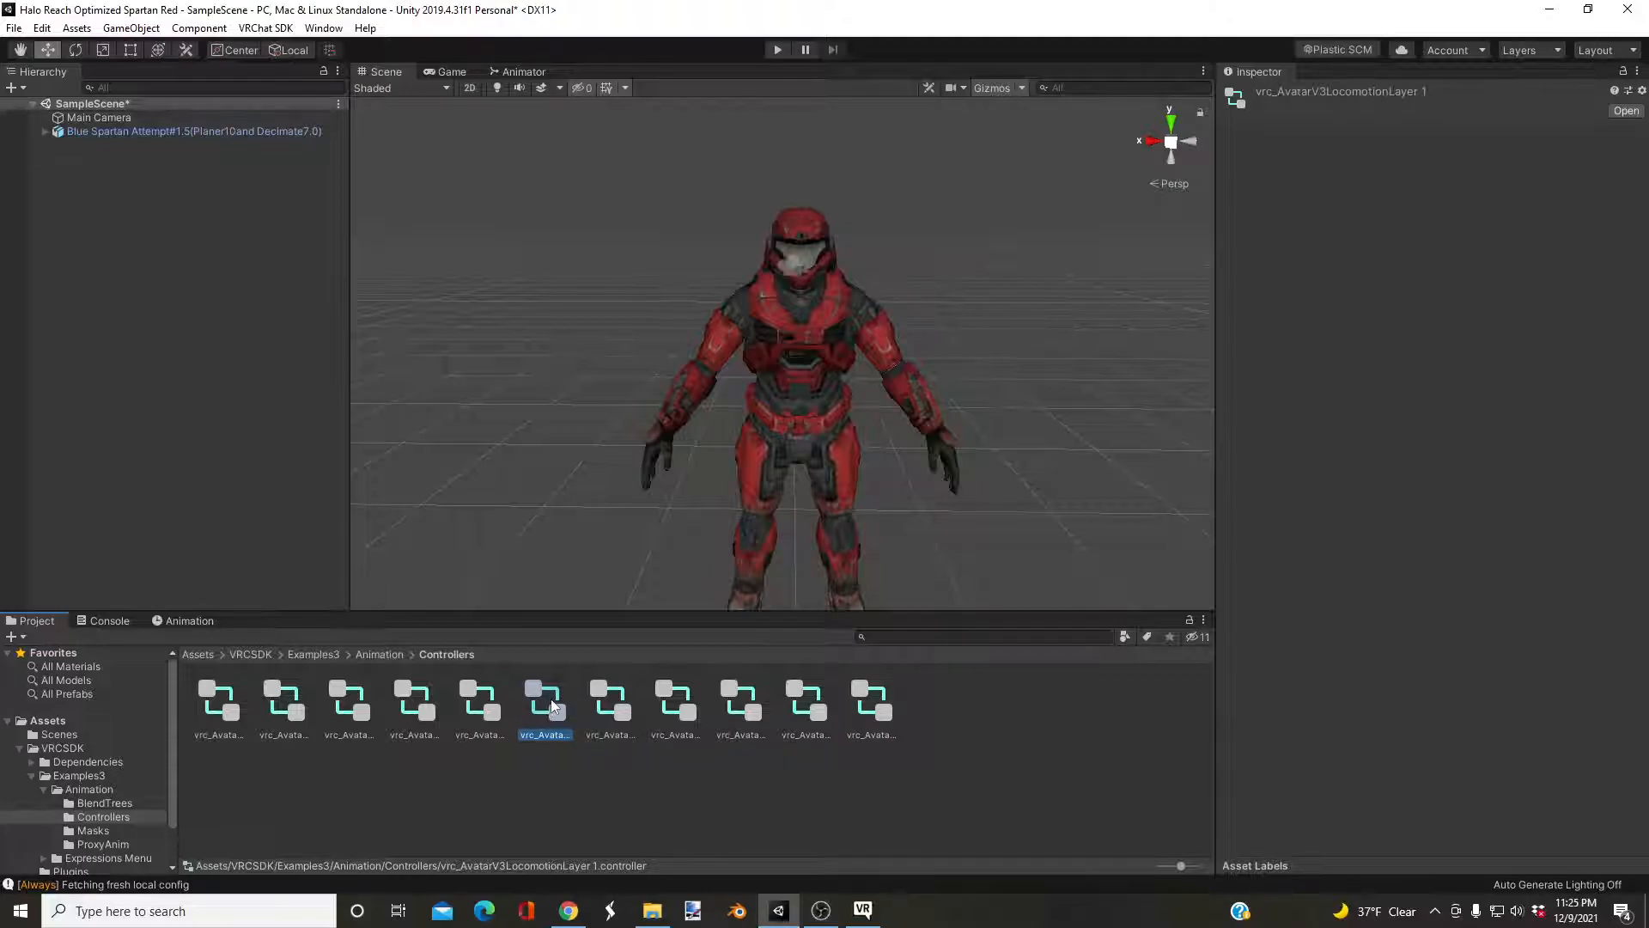
drag(63, 728, 68, 724)
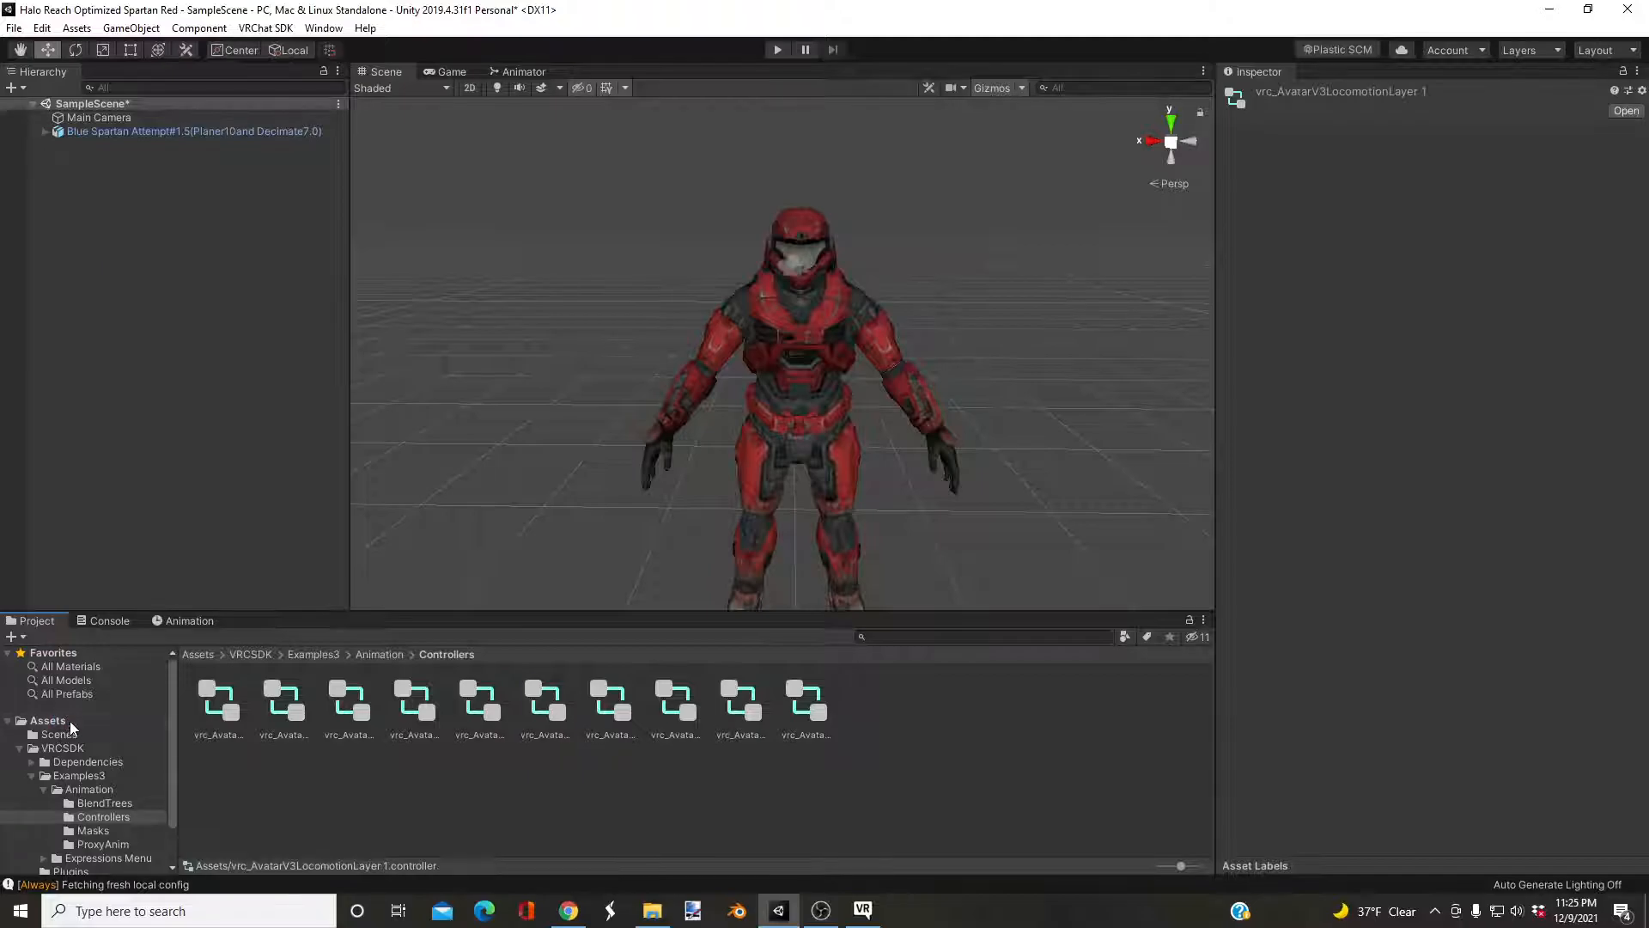
Duplicate the crouching, prone and standing blend trees in the BlendTrees folder and move the copies into the Assets root.
click(100, 805)
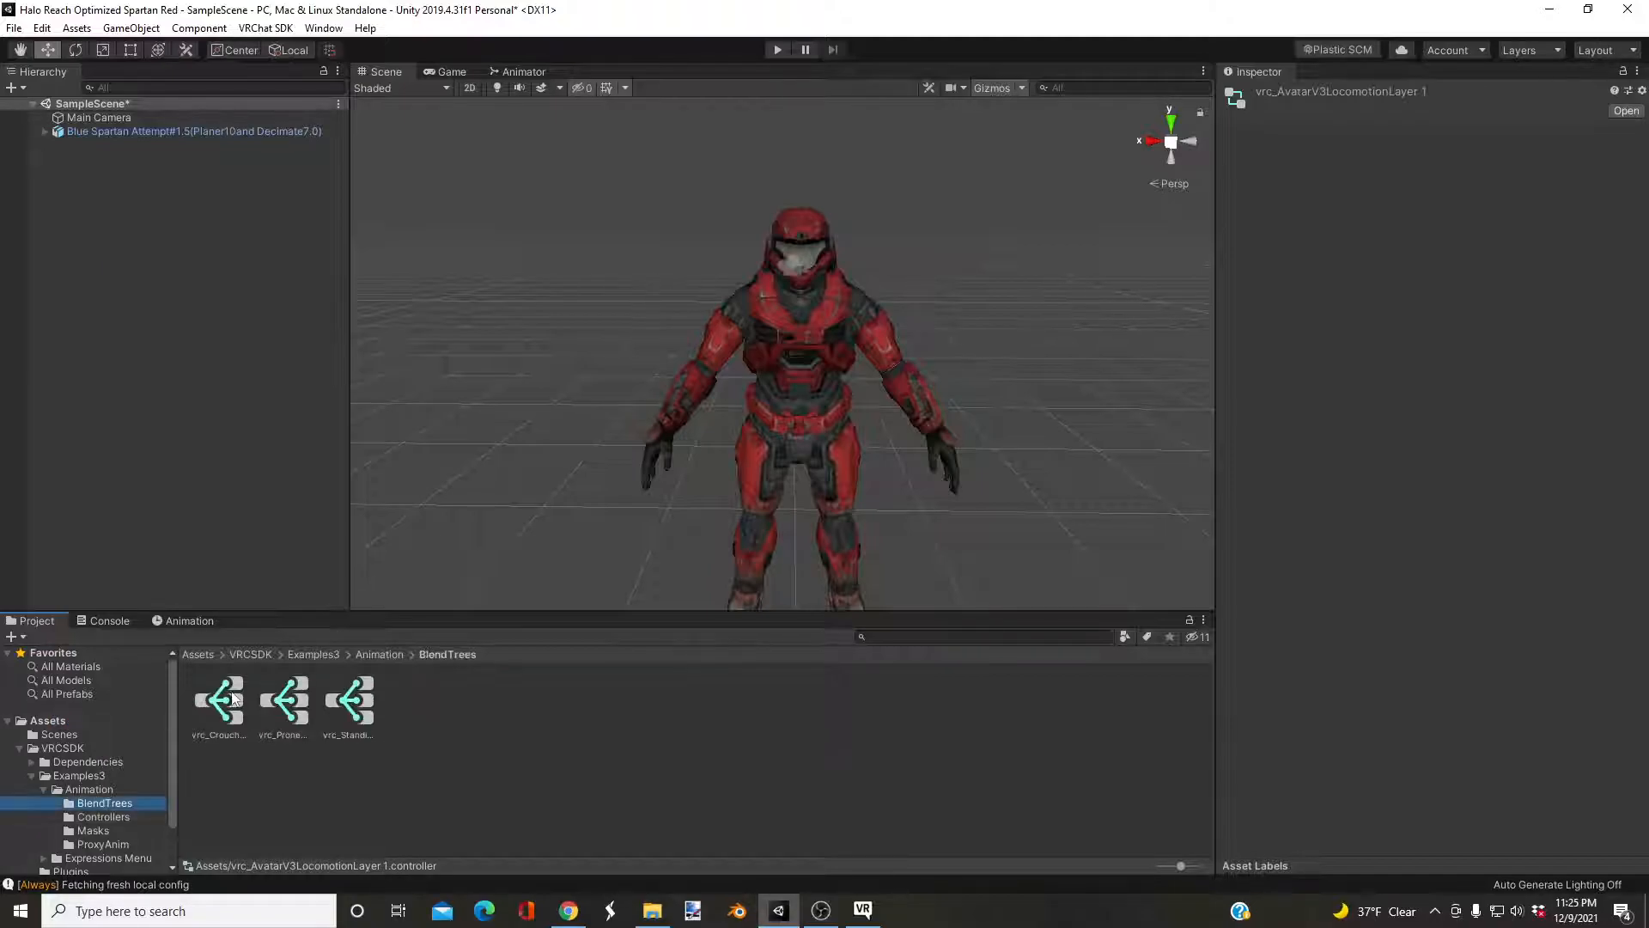
click(217, 720)
click(286, 713)
click(348, 708)
click(224, 708)
shift+click(341, 706)
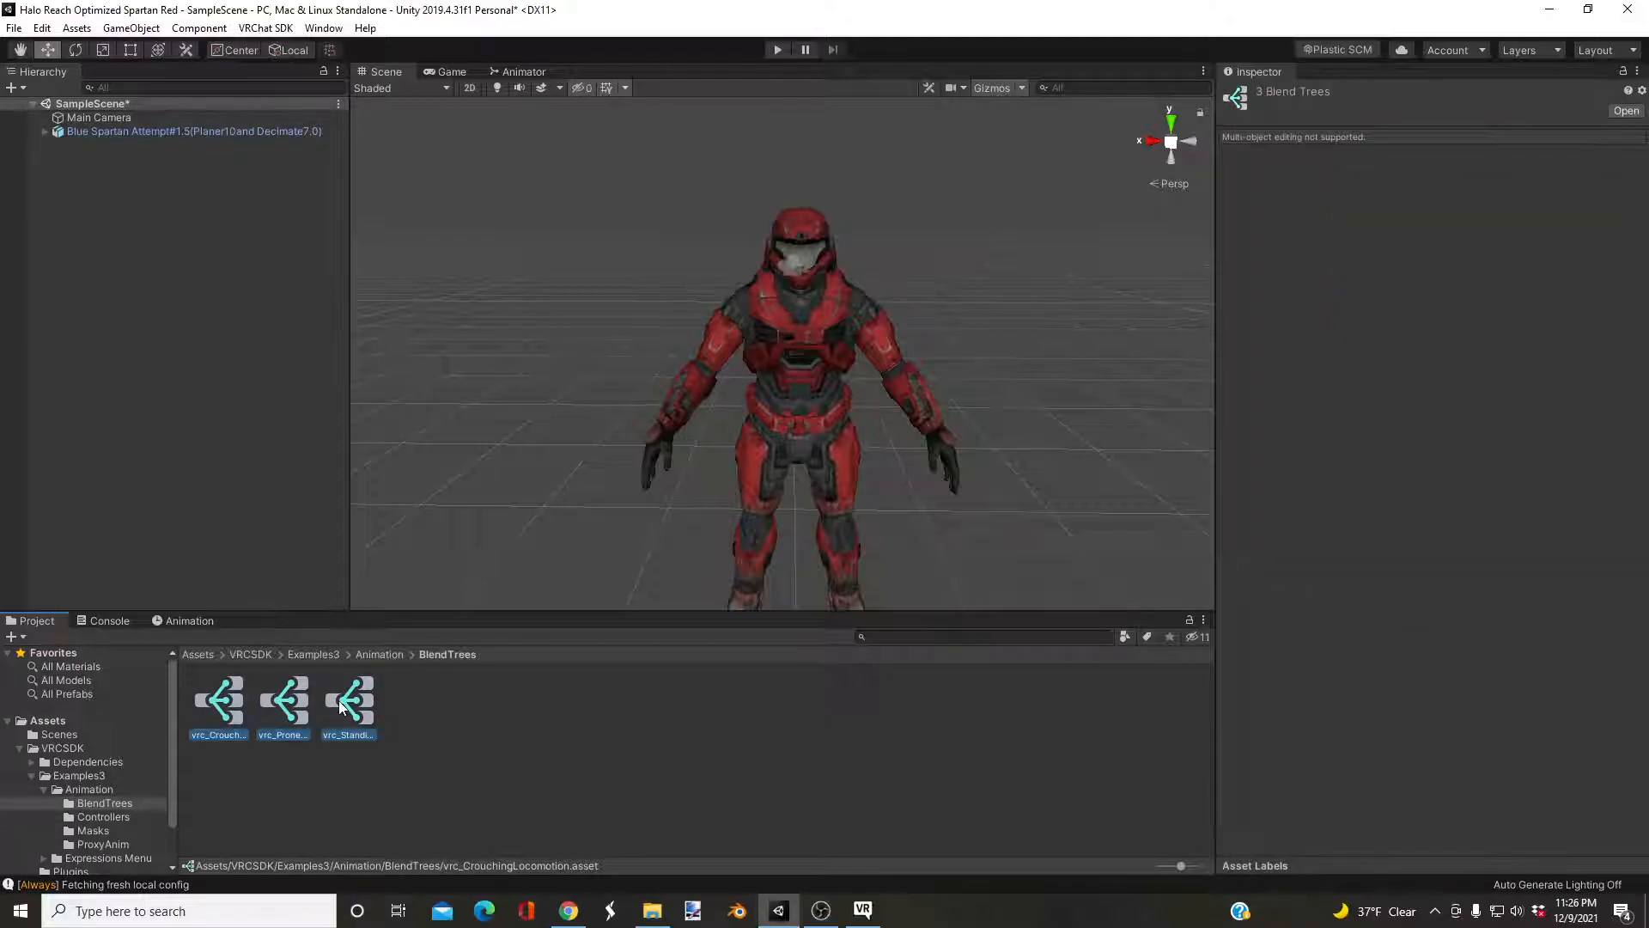
key(ctrl+d)
drag(345, 700, 57, 721)
click(56, 723)
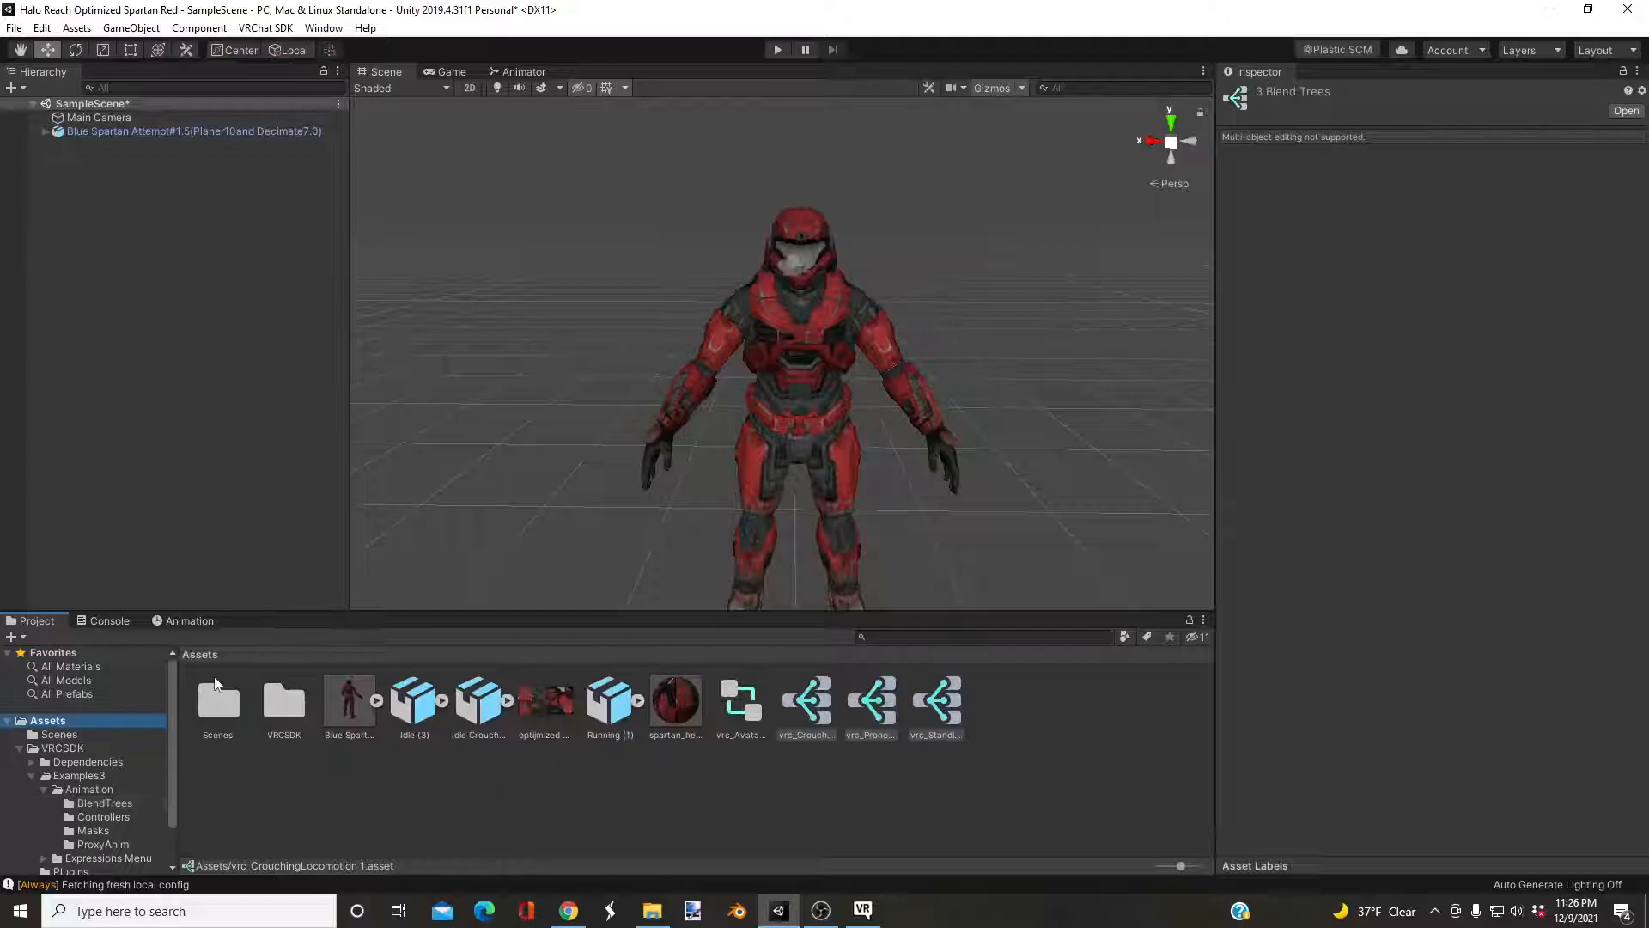
Assign the copied vrc_AvatarV3LocomotionLayer 1 controller as the Spartan avatar's Base playable layer.
click(86, 133)
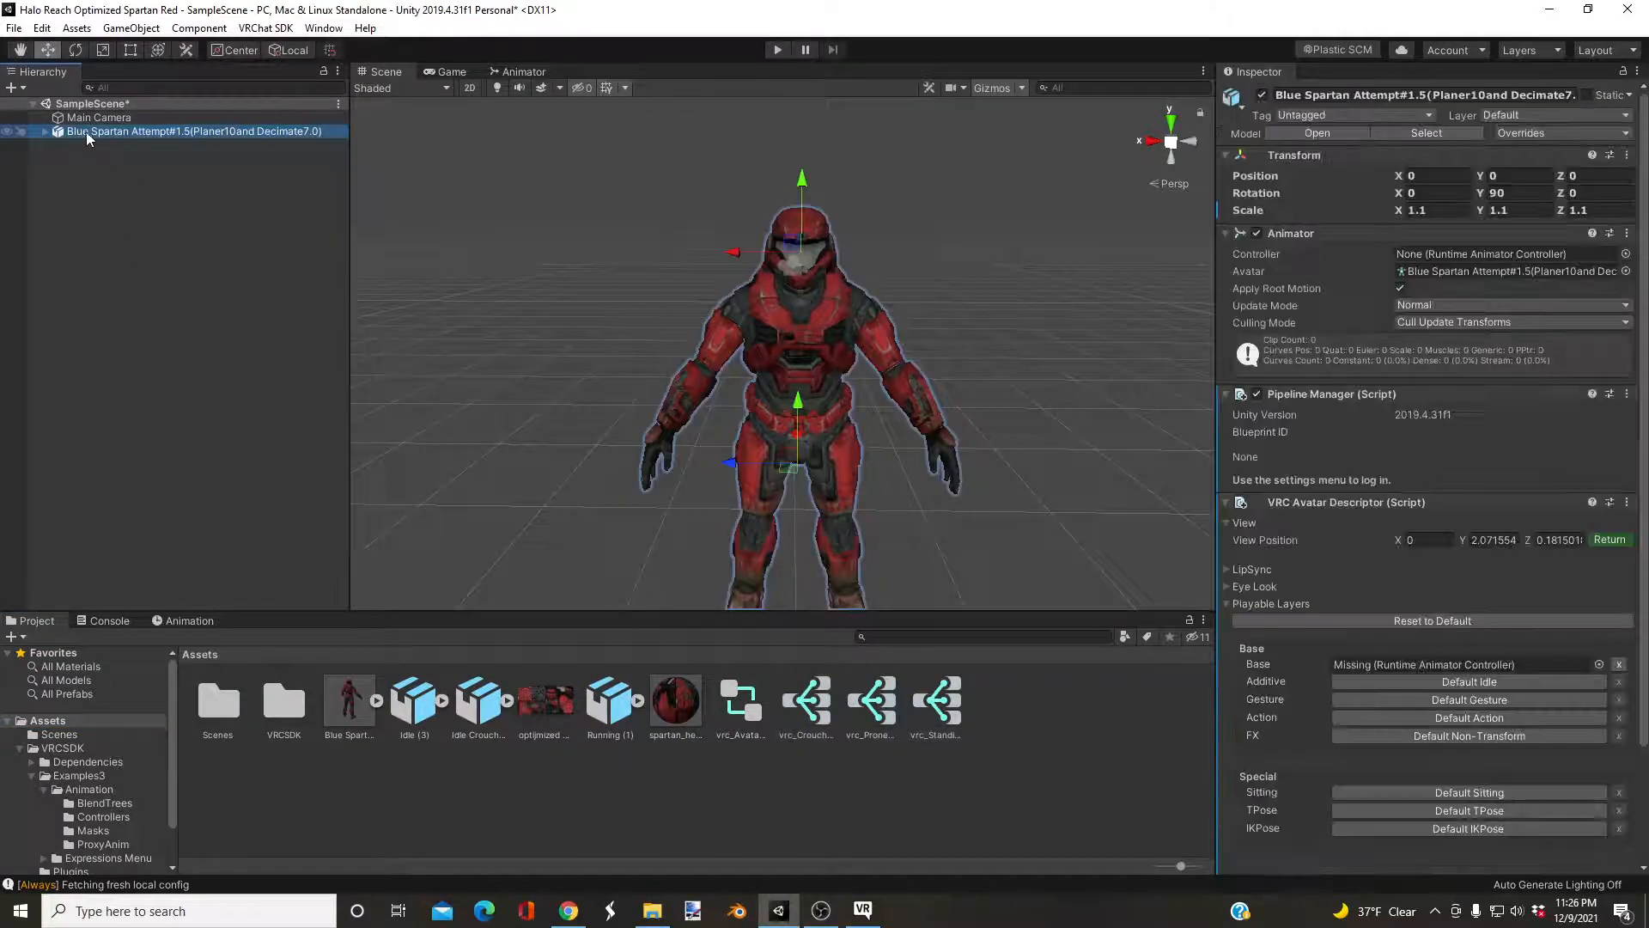
scroll(1427, 430, down, 3)
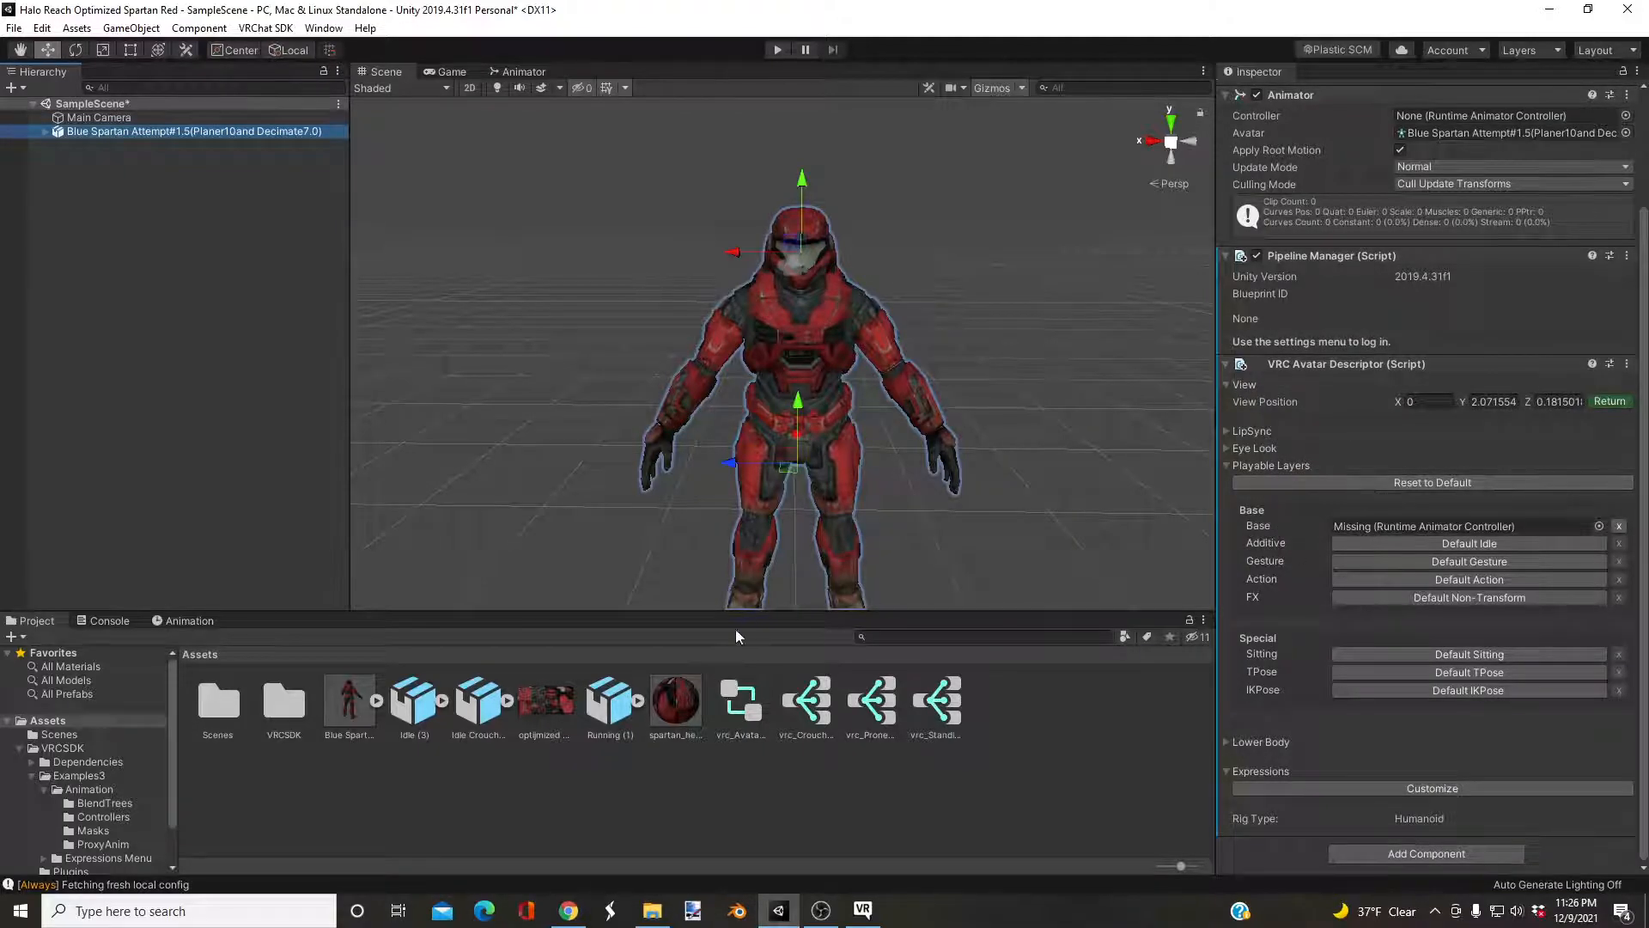
drag(737, 708, 1379, 533)
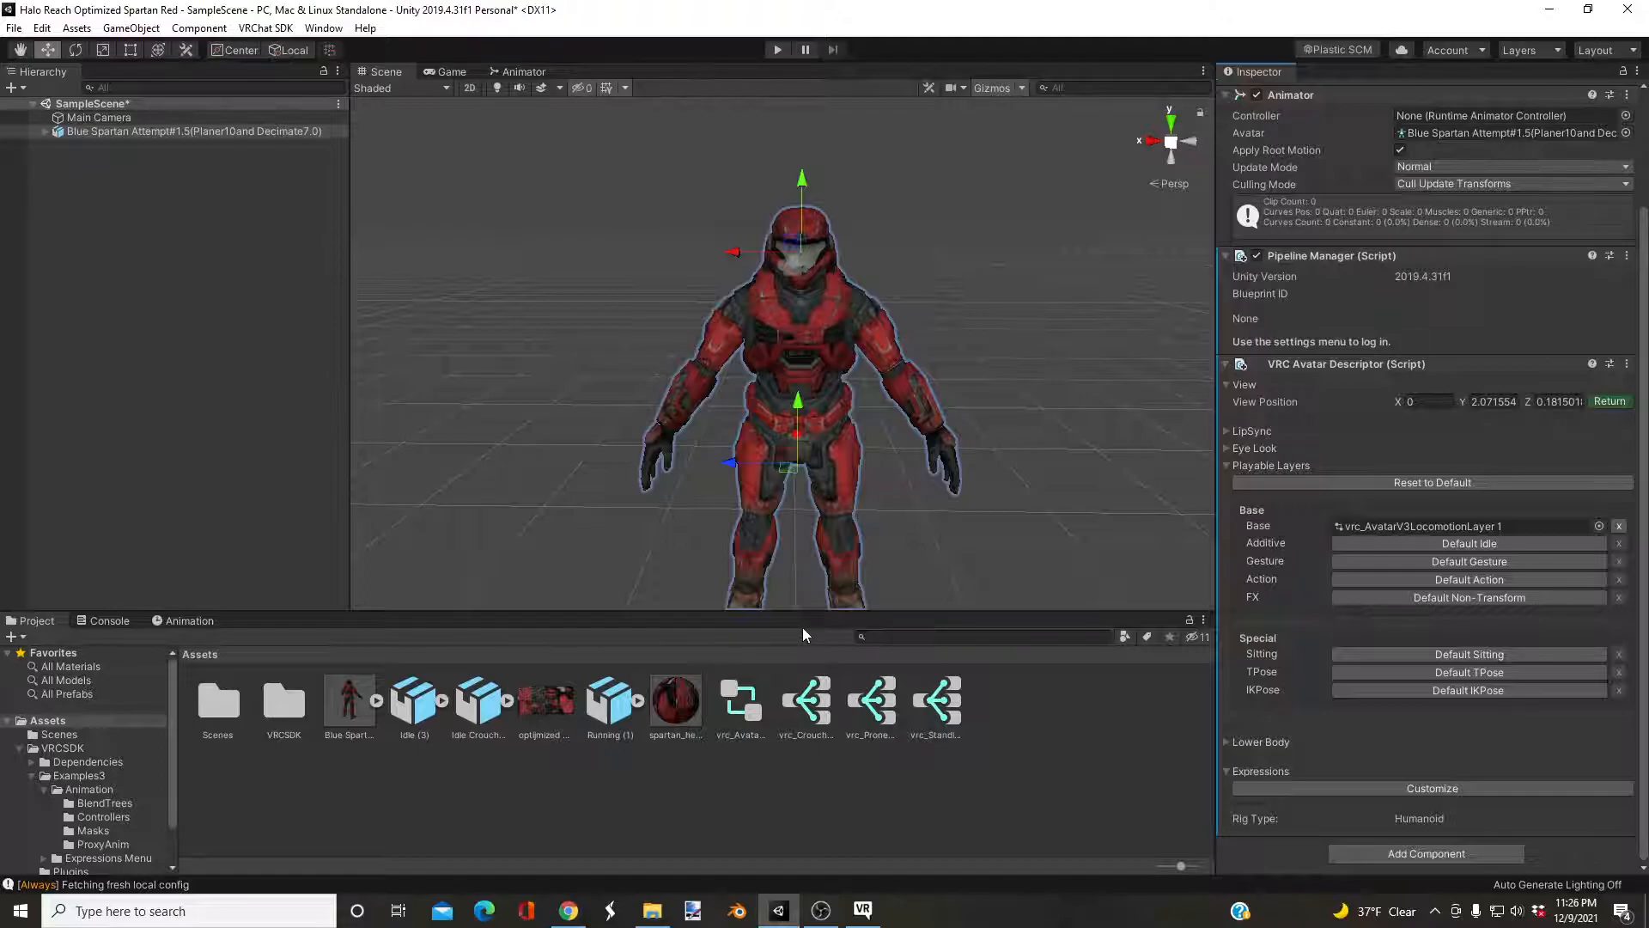
Open the copied locomotion controller's state graph and inspect the Standing state's motion and transitions.
double_click(737, 703)
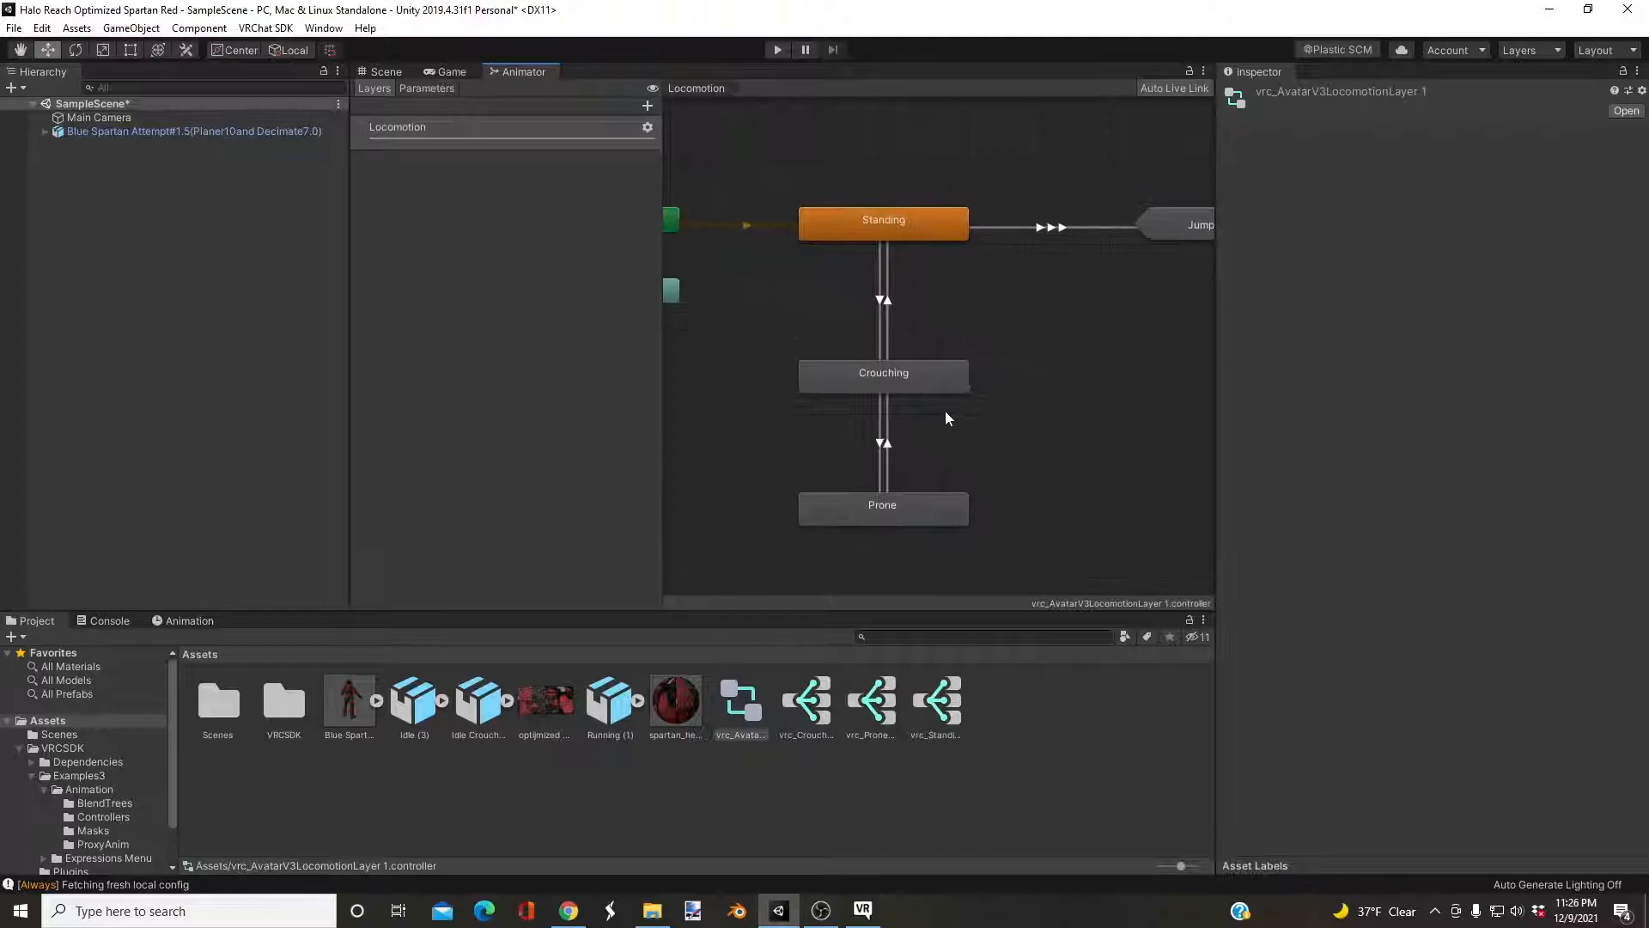
click(873, 221)
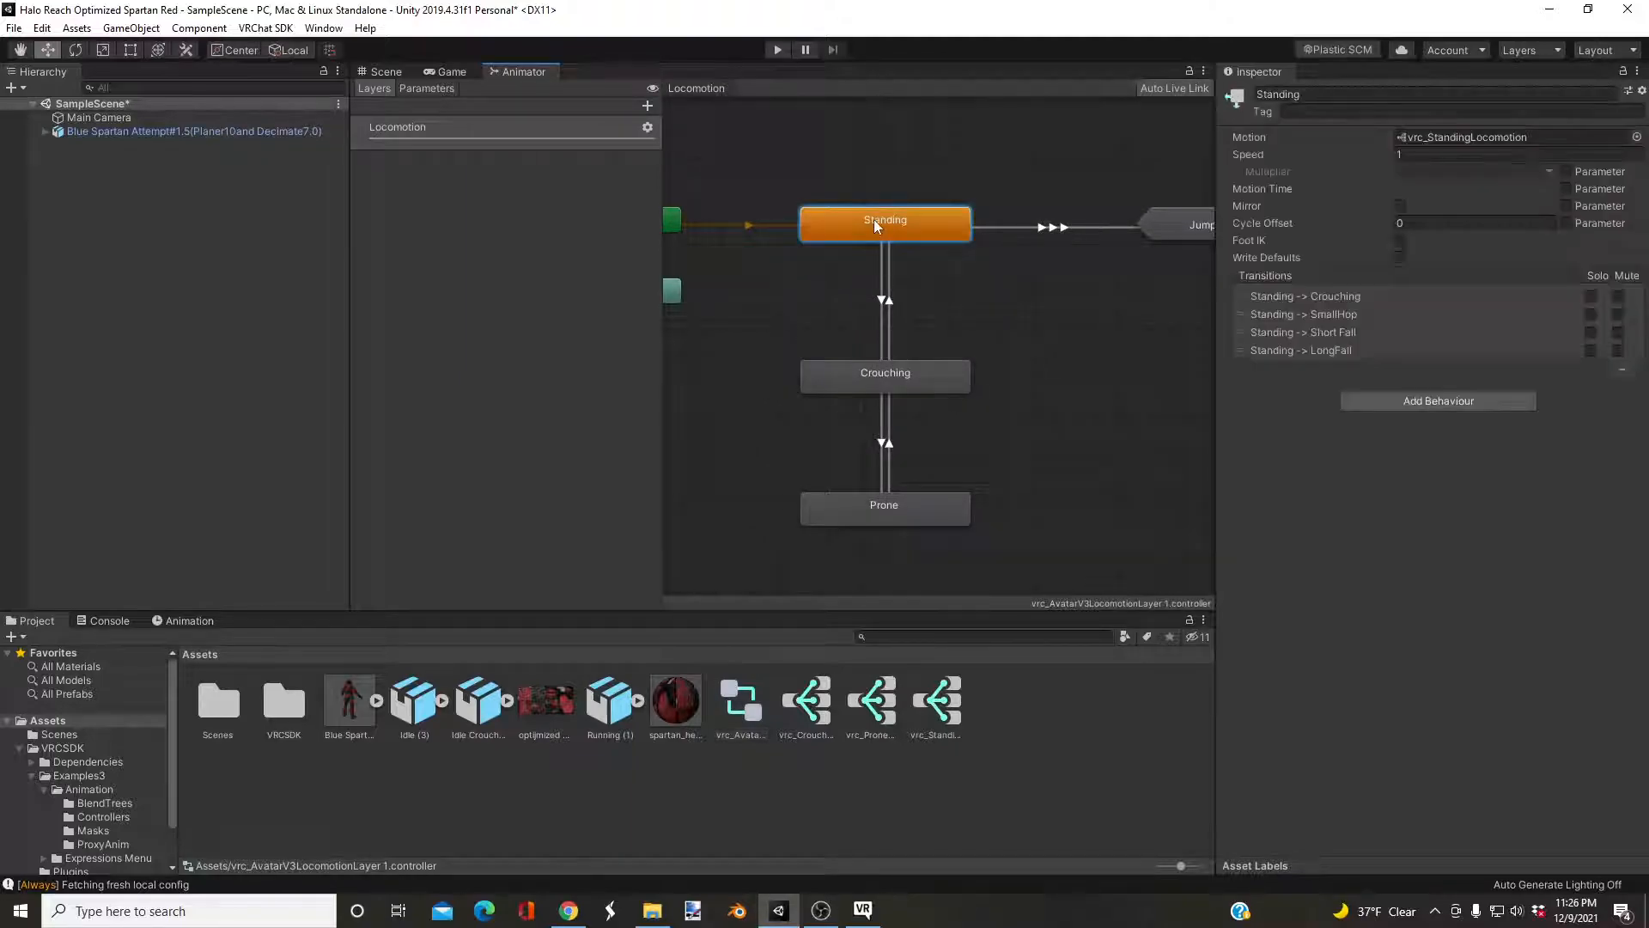
middle_drag(897, 225, 953, 282)
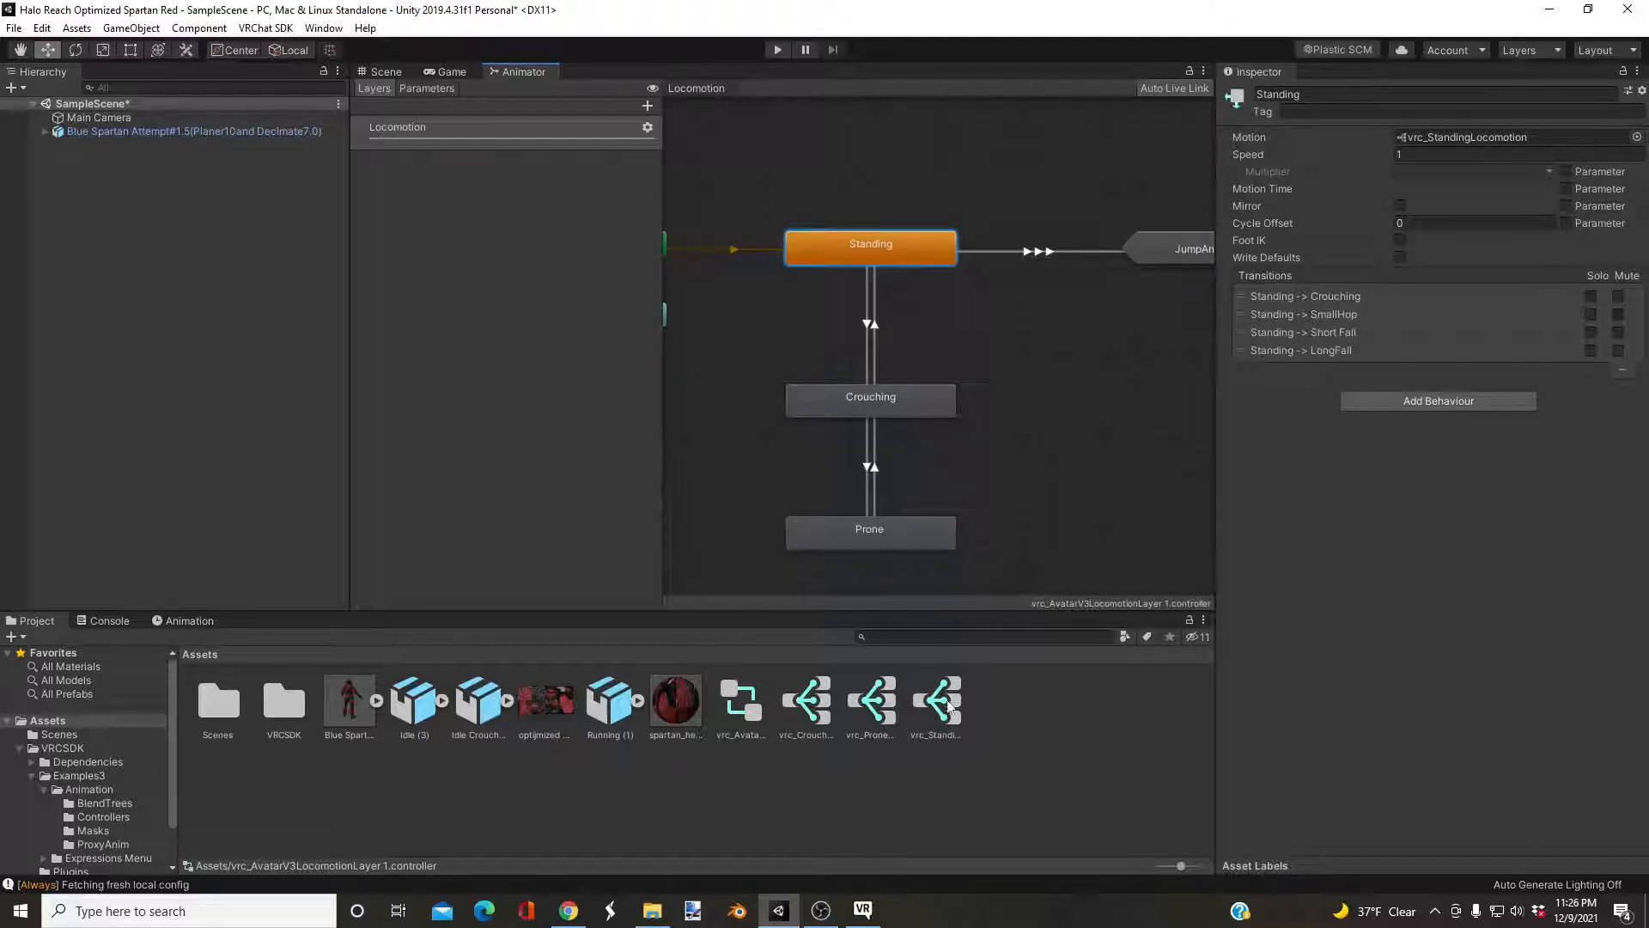
click(1289, 95)
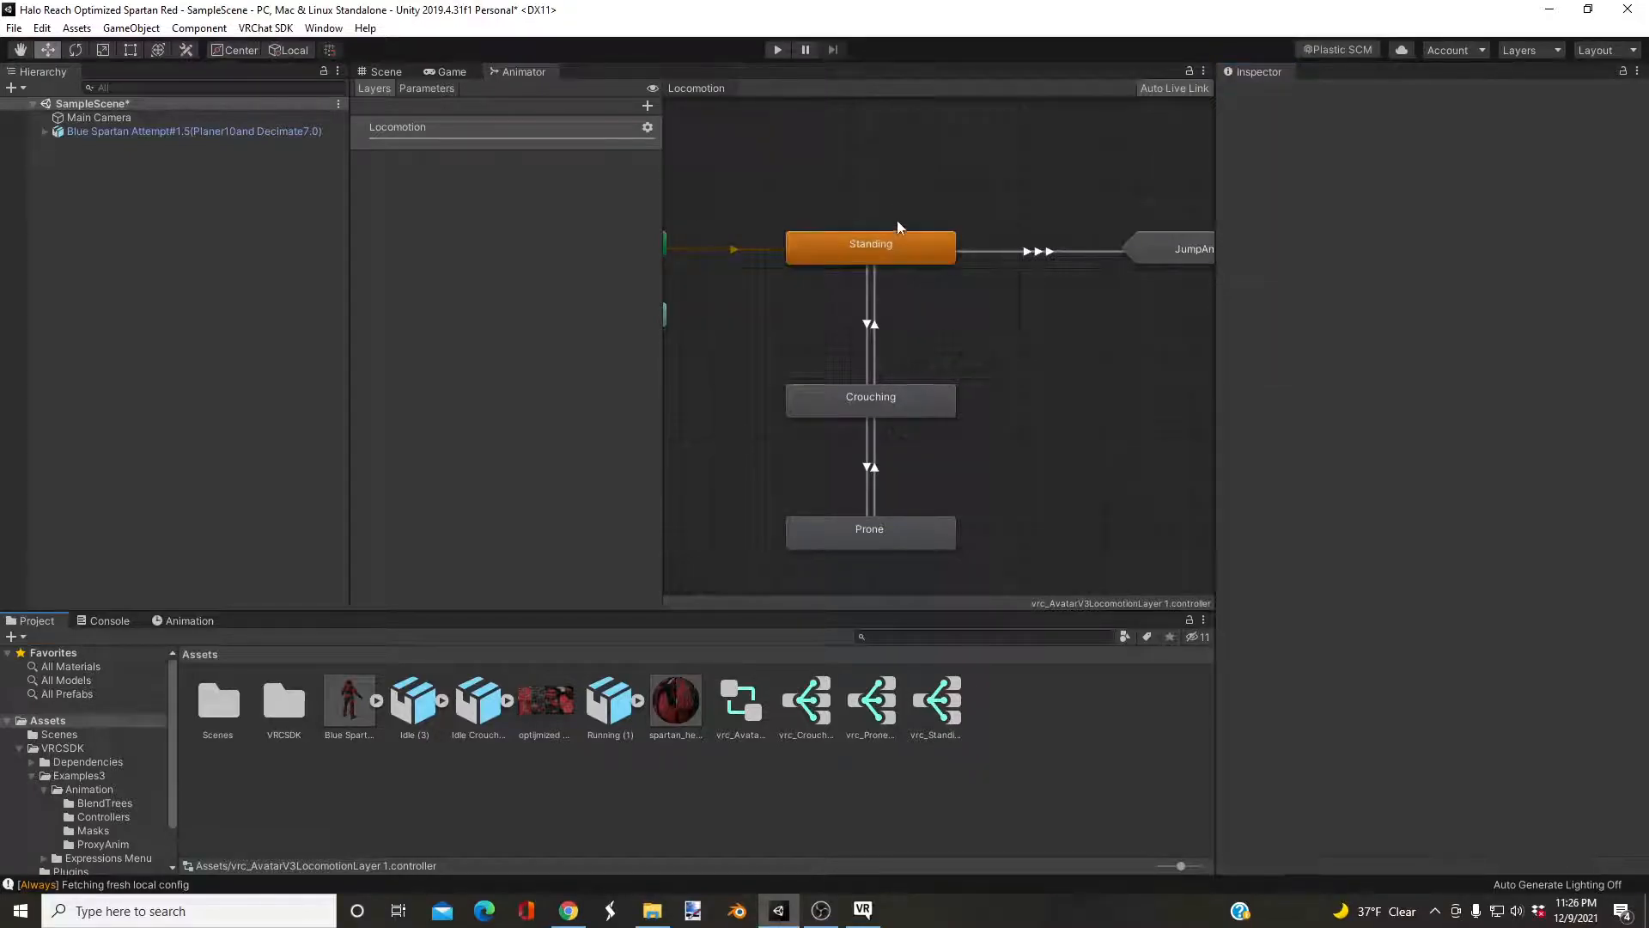
Inspect the Standing state's vrc_StandingLocomotion blend tree and locate its copy in the Assets root.
double_click(893, 245)
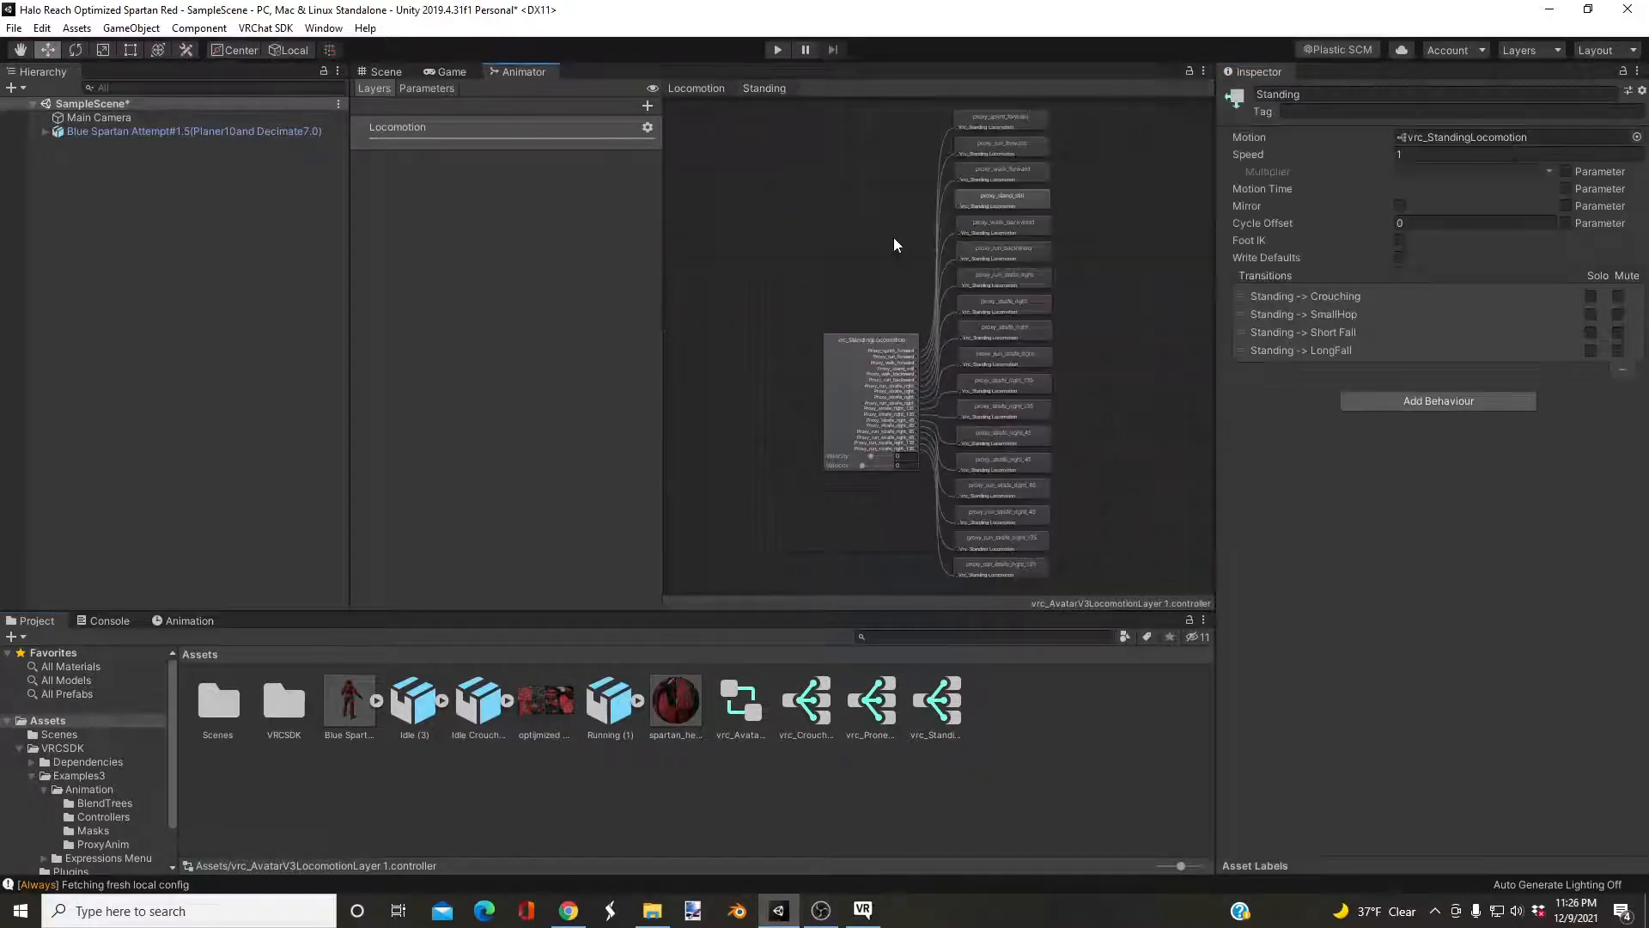
click(461, 121)
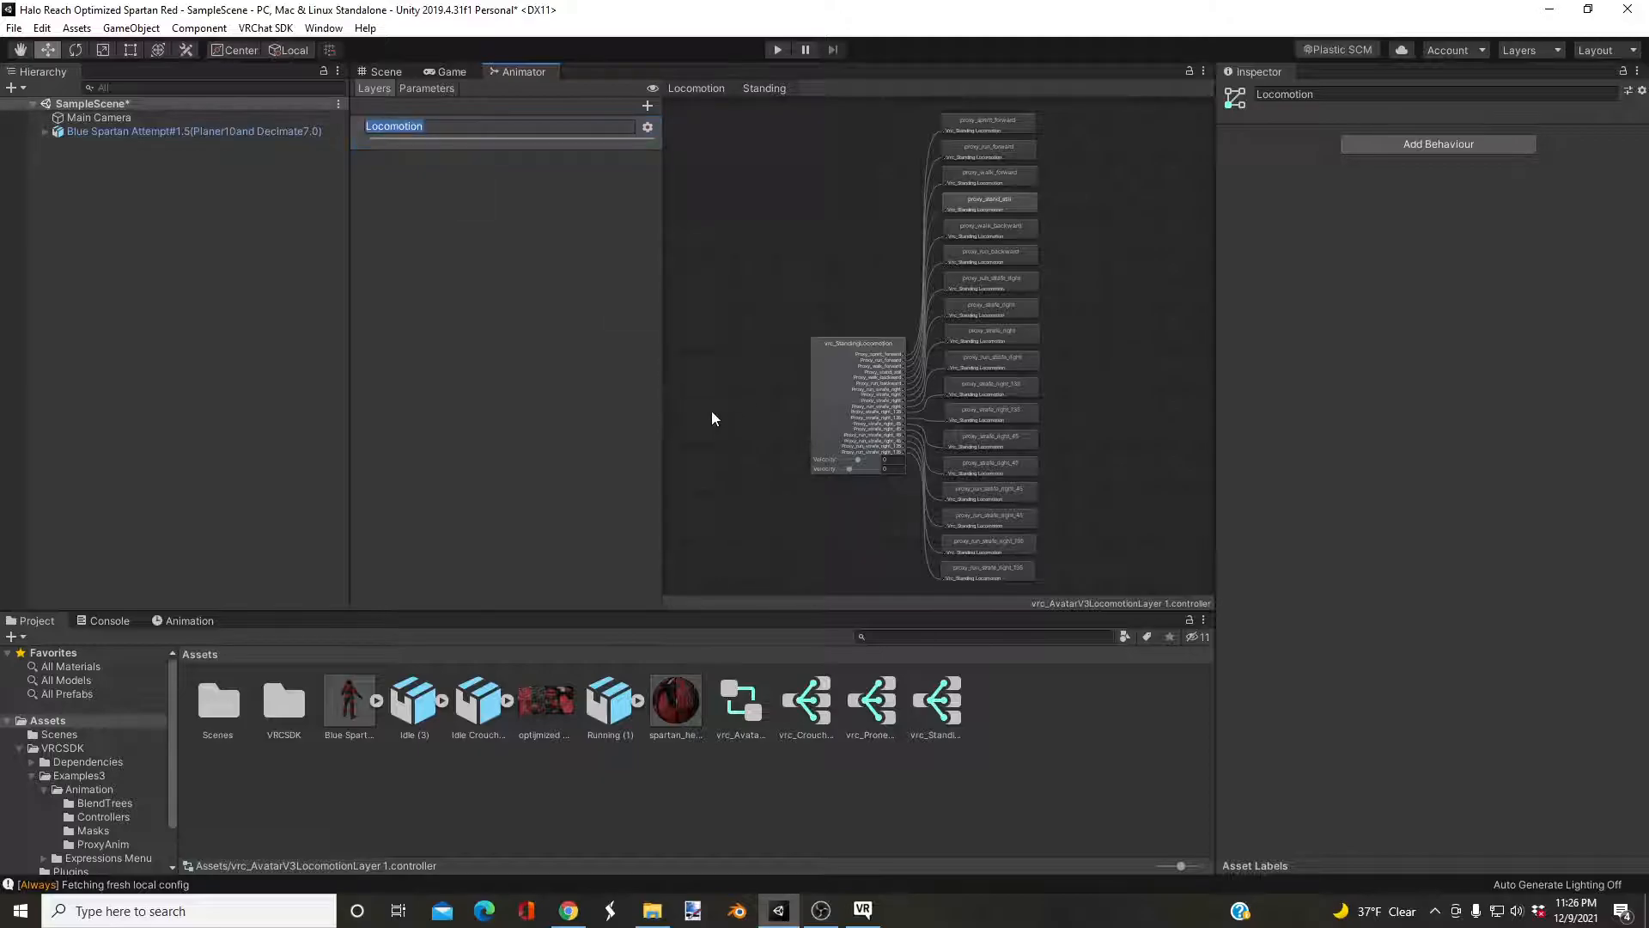
click(858, 399)
click(386, 71)
click(502, 70)
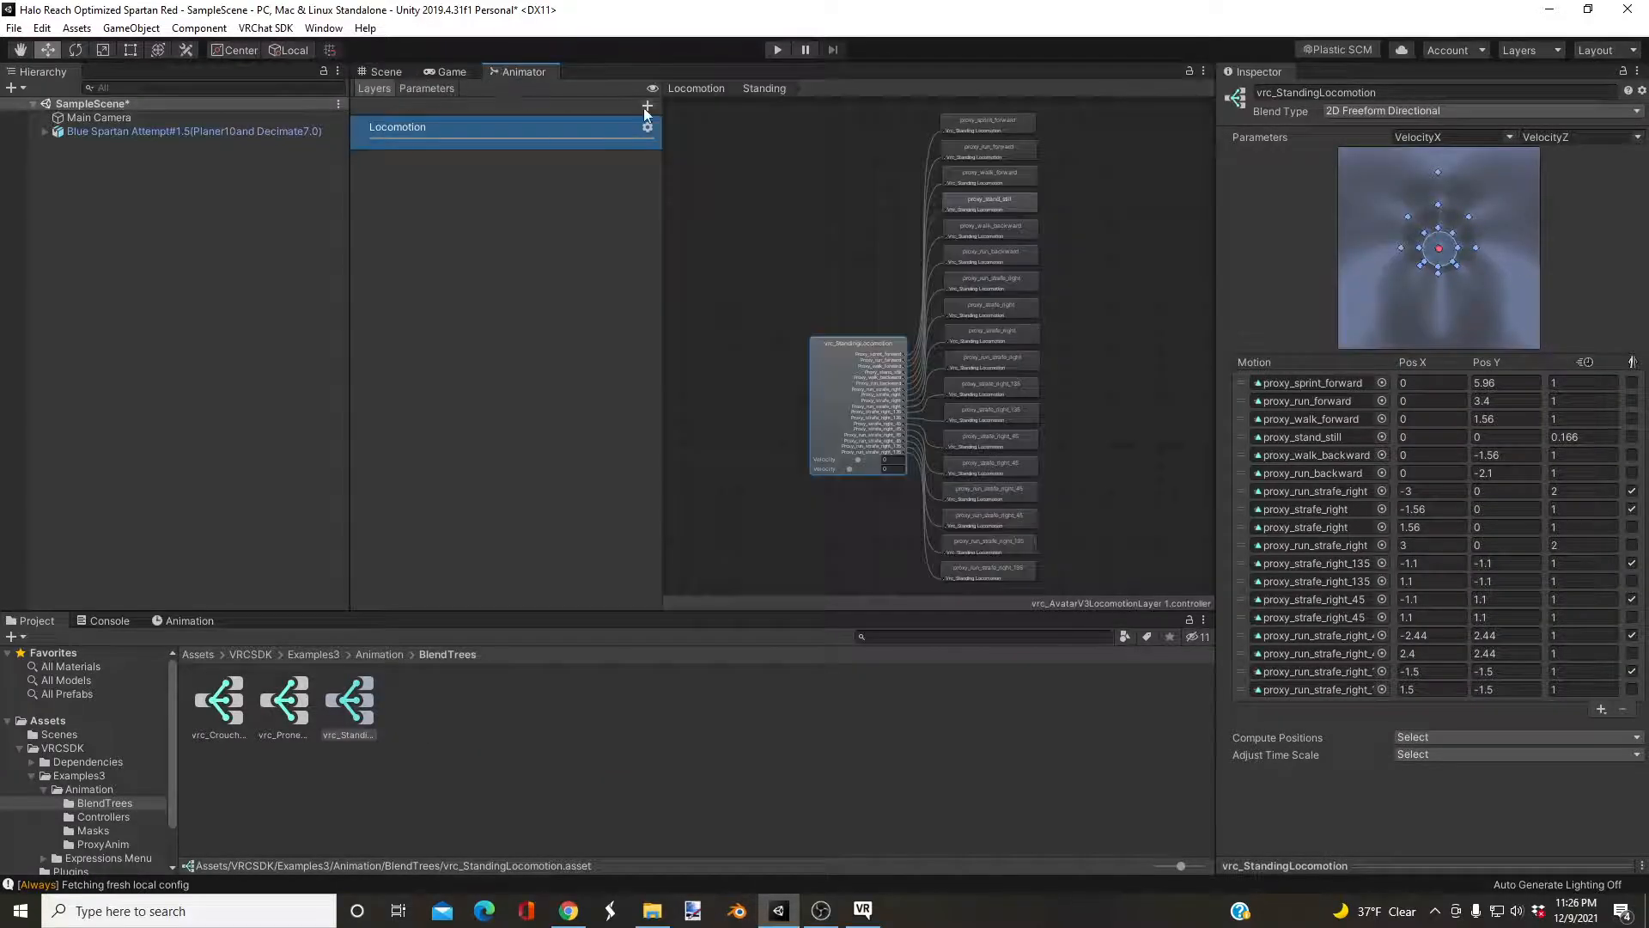
click(690, 90)
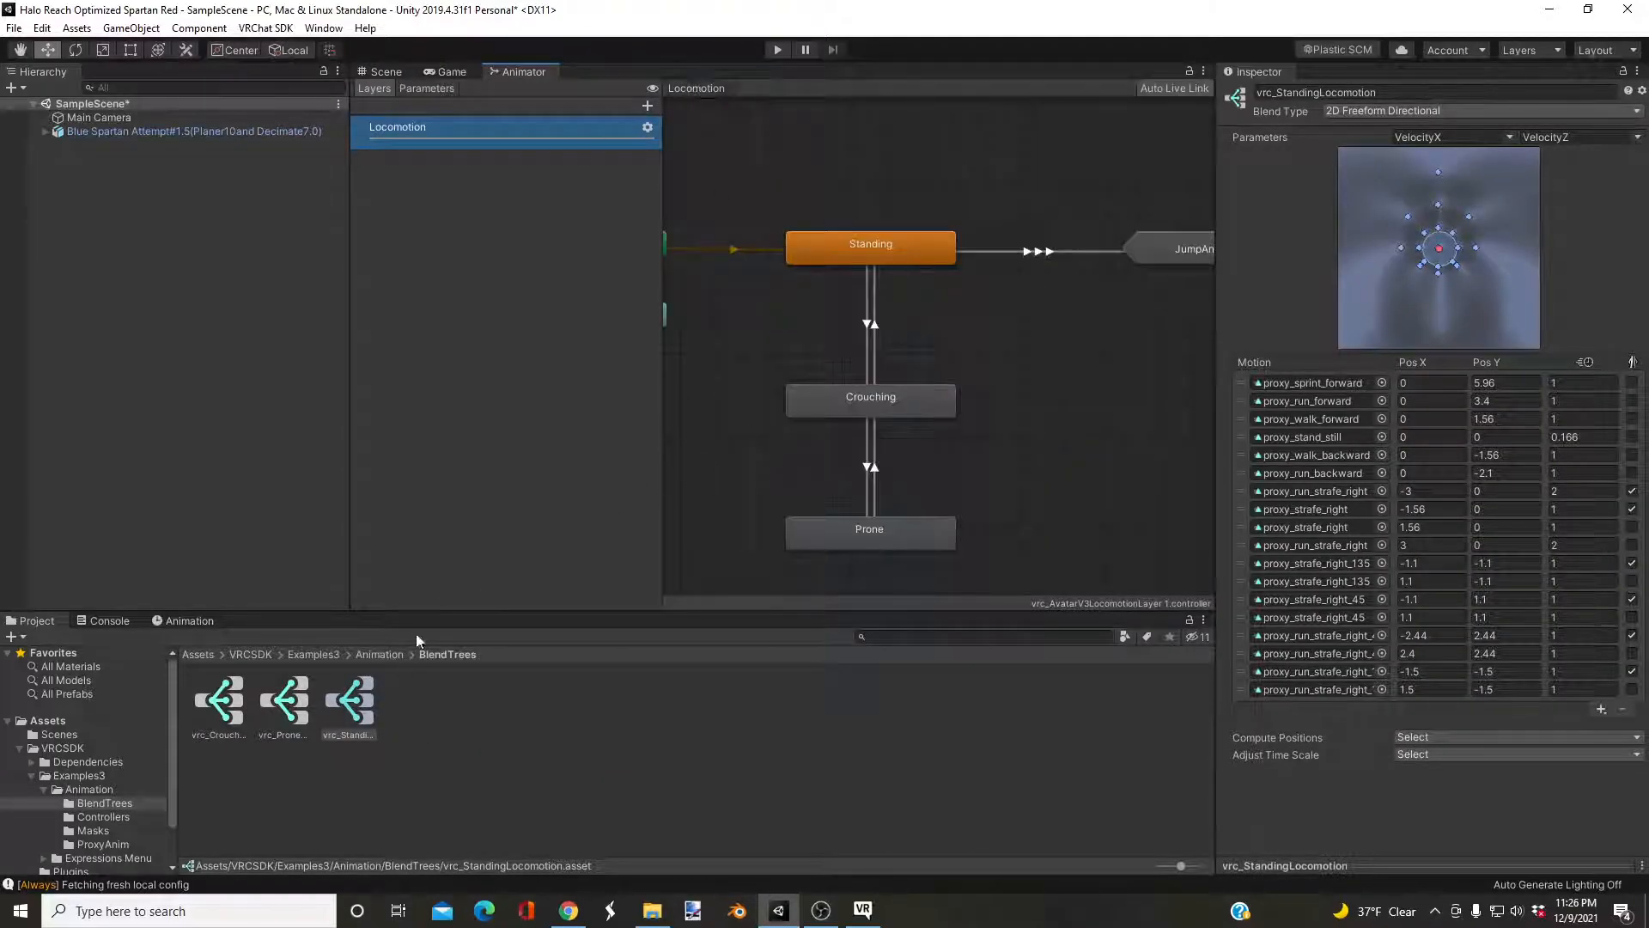
click(109, 724)
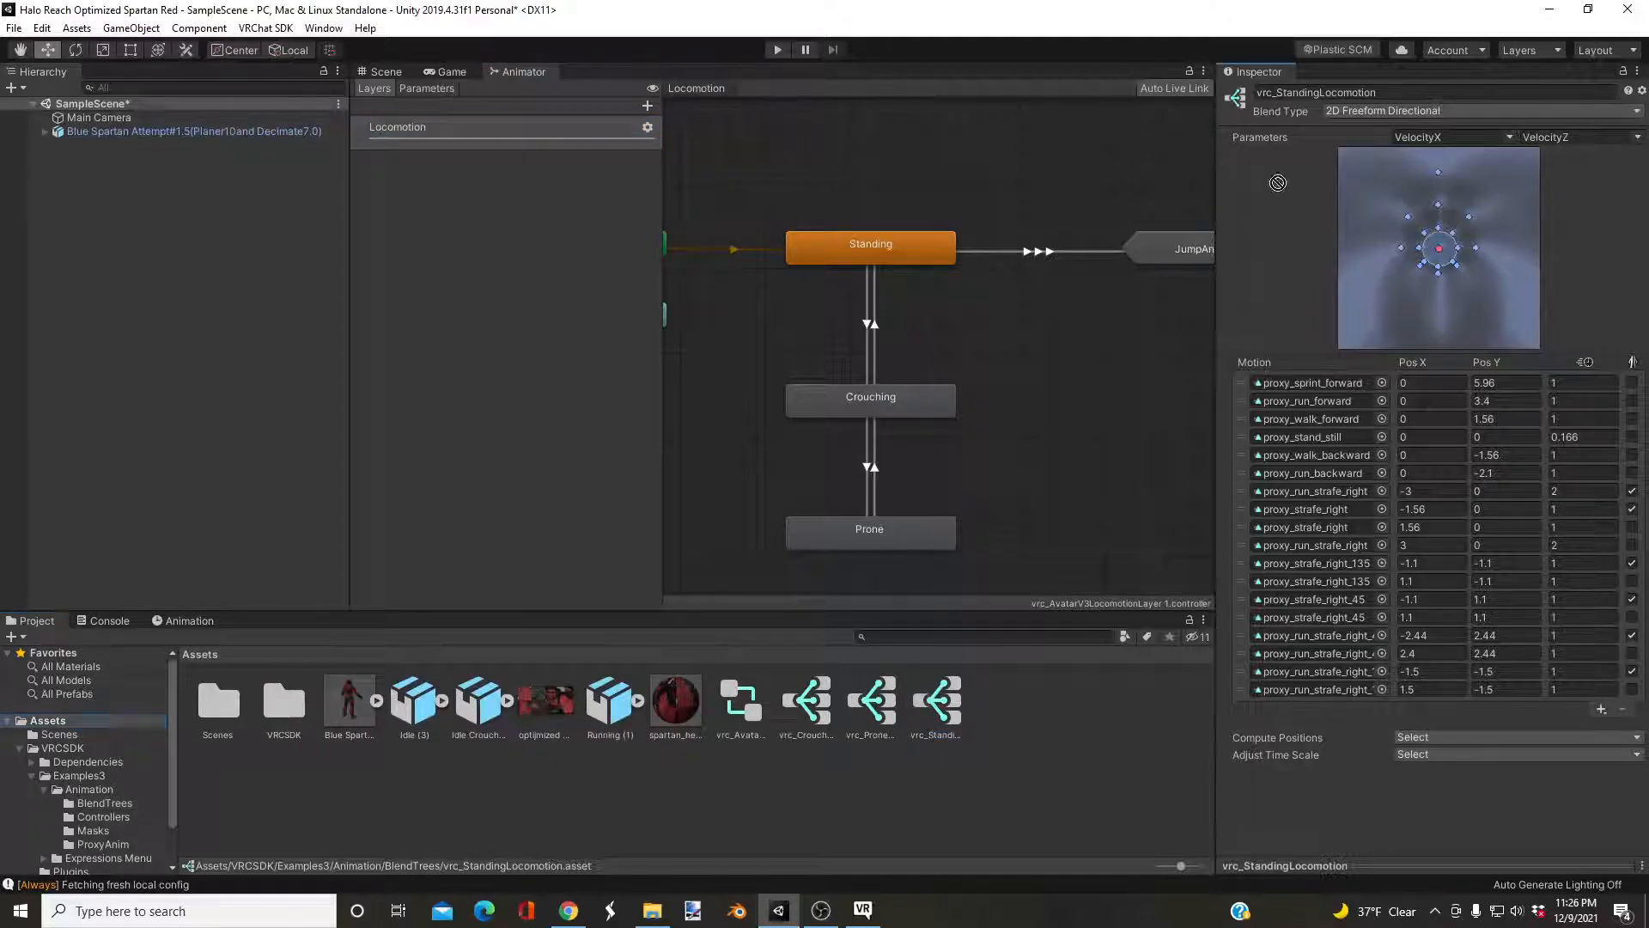
click(1299, 94)
click(958, 782)
click(926, 708)
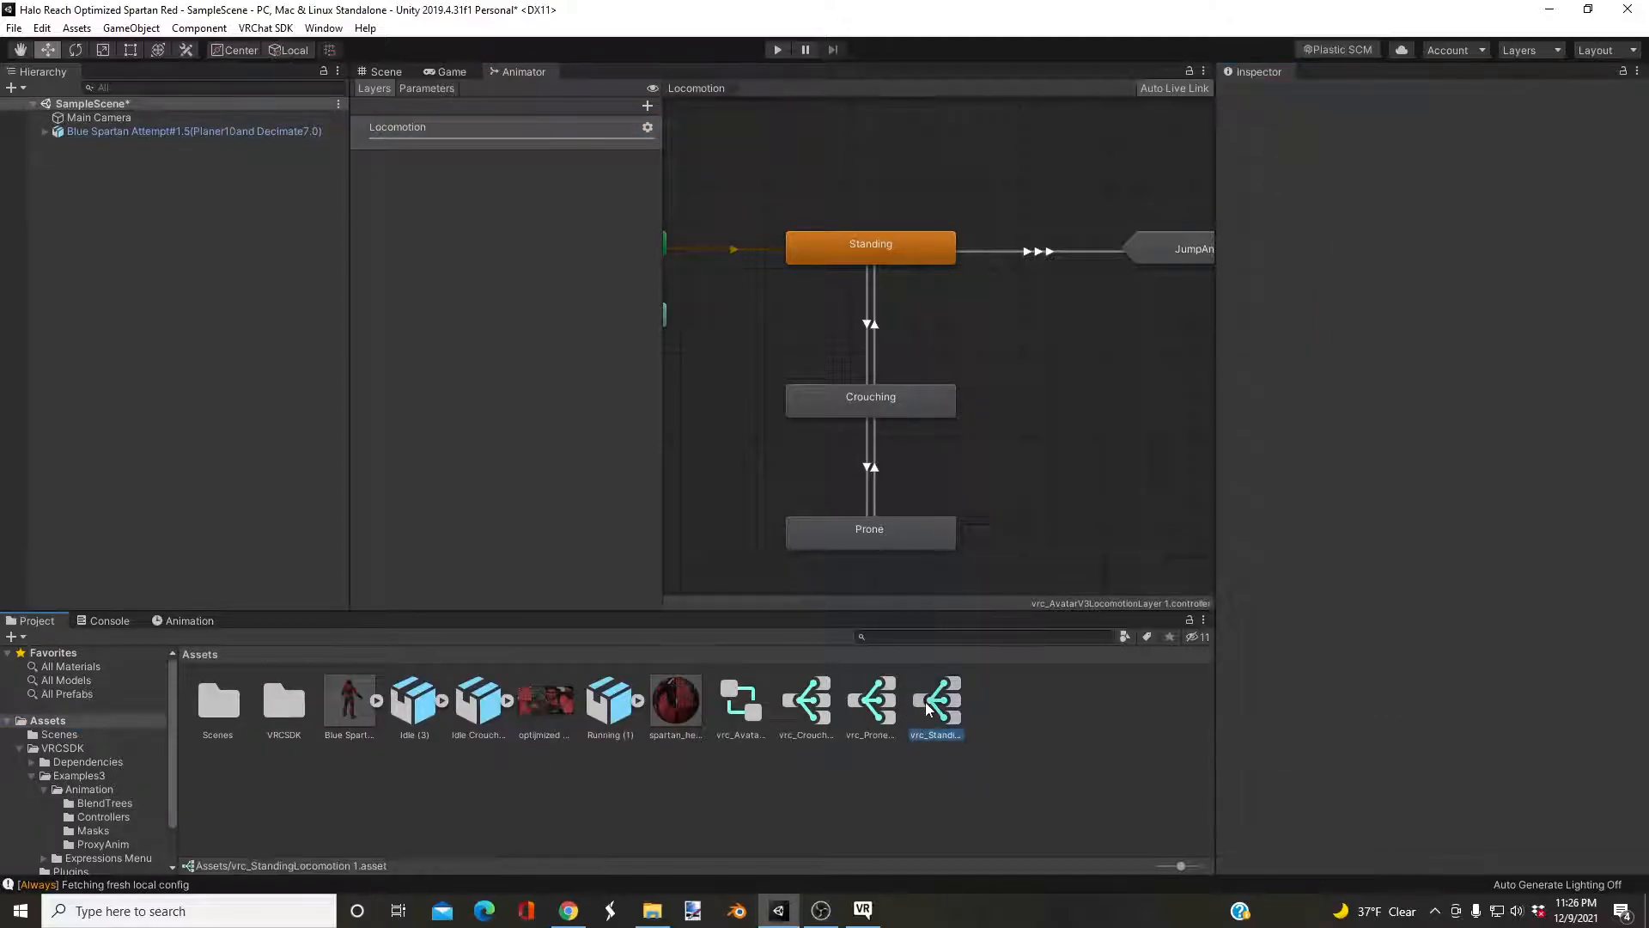
click(985, 717)
double_click(825, 244)
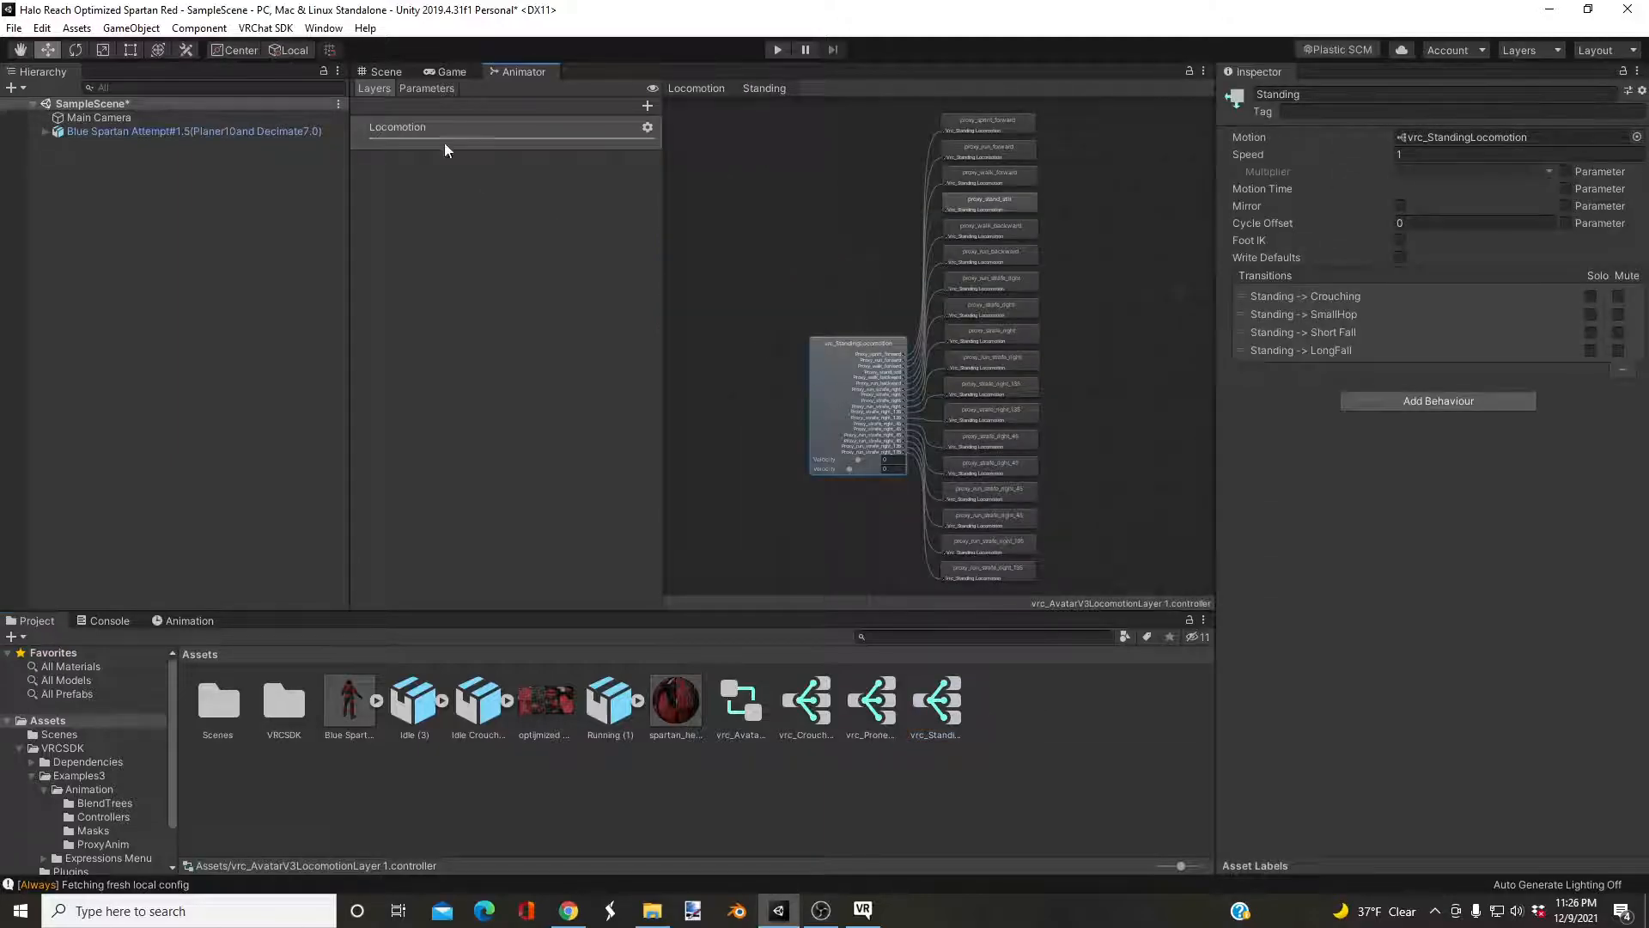
click(684, 89)
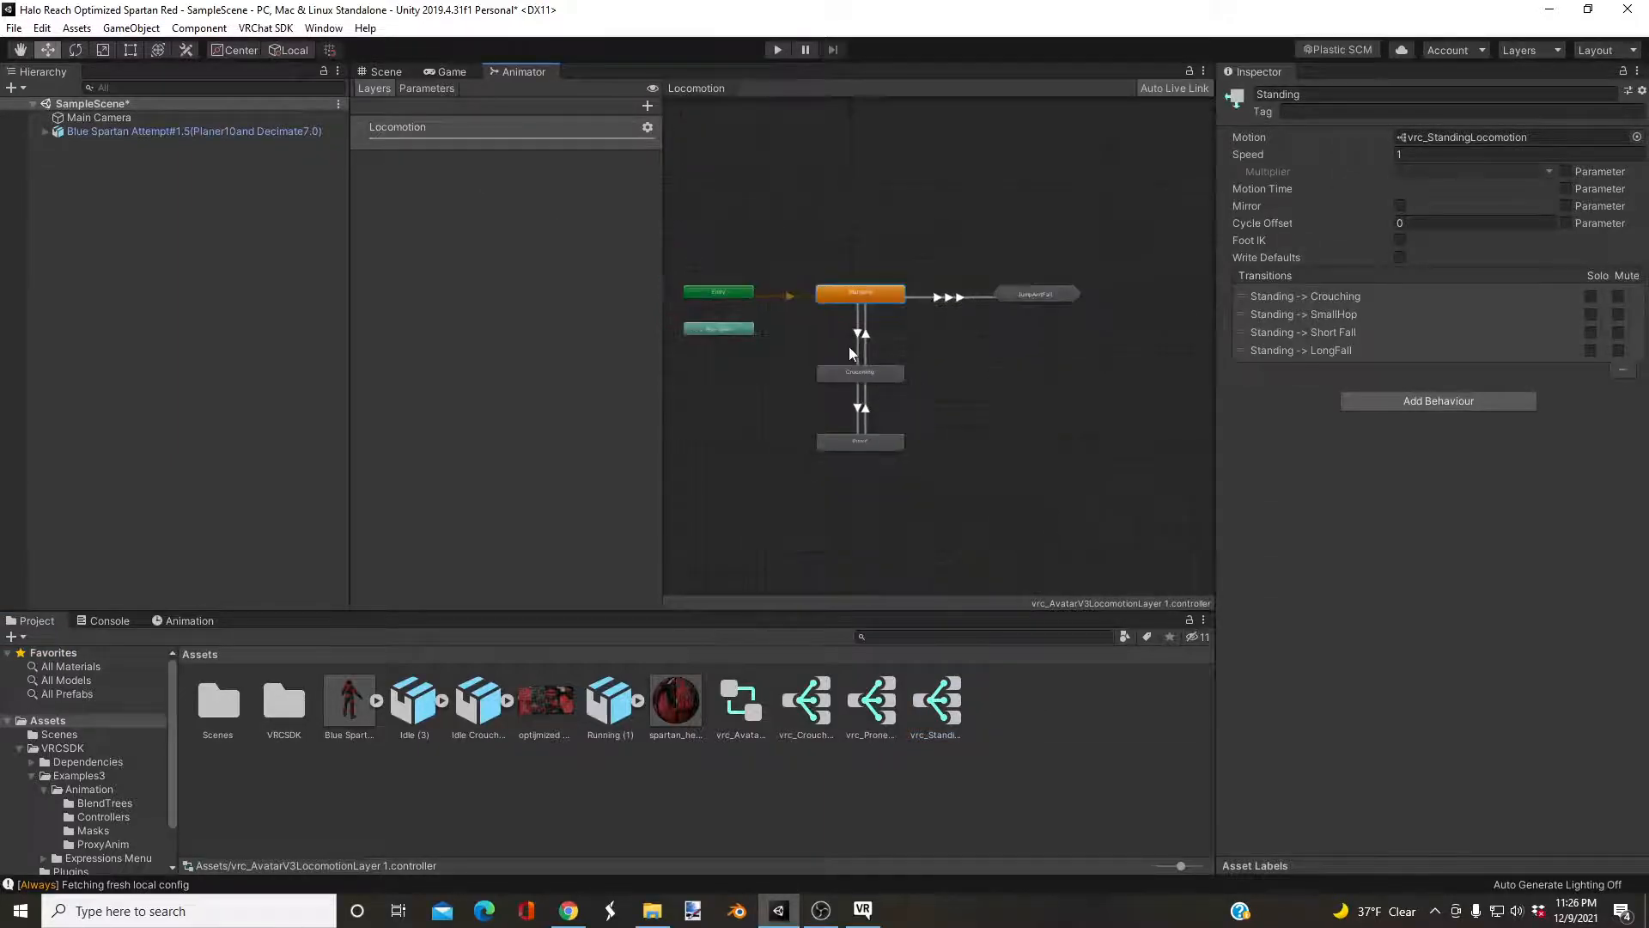
Set the Crouching and Standing states' motions to the copied crouching and standing blend trees from the Assets root.
click(886, 390)
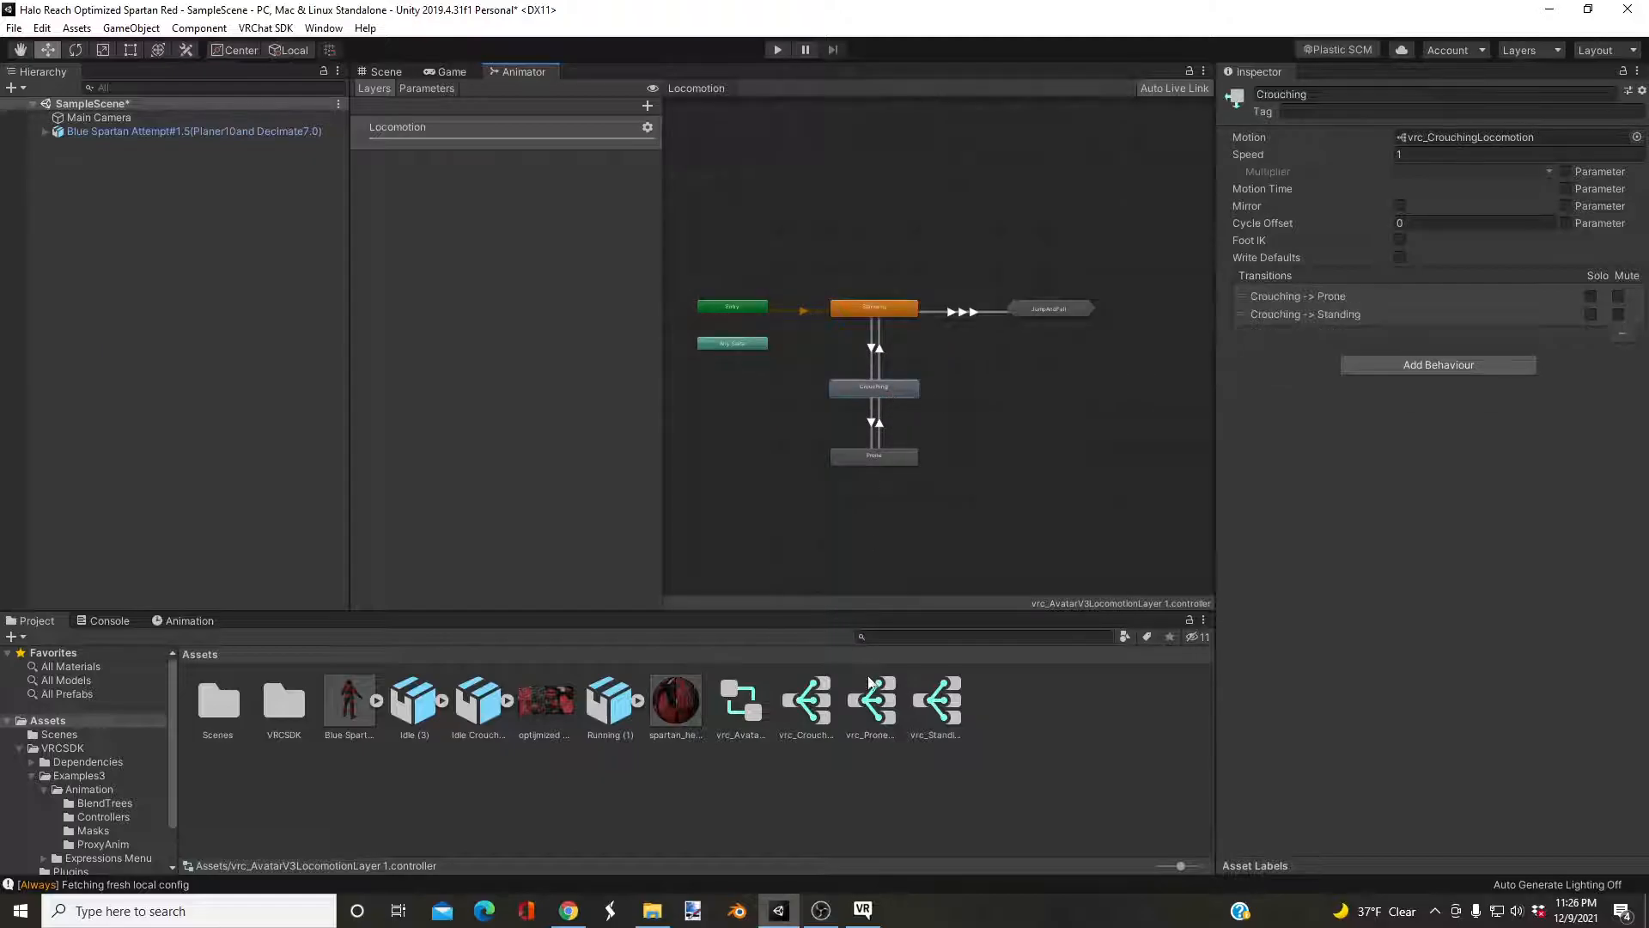
drag(1303, 92, 1428, 139)
click(895, 311)
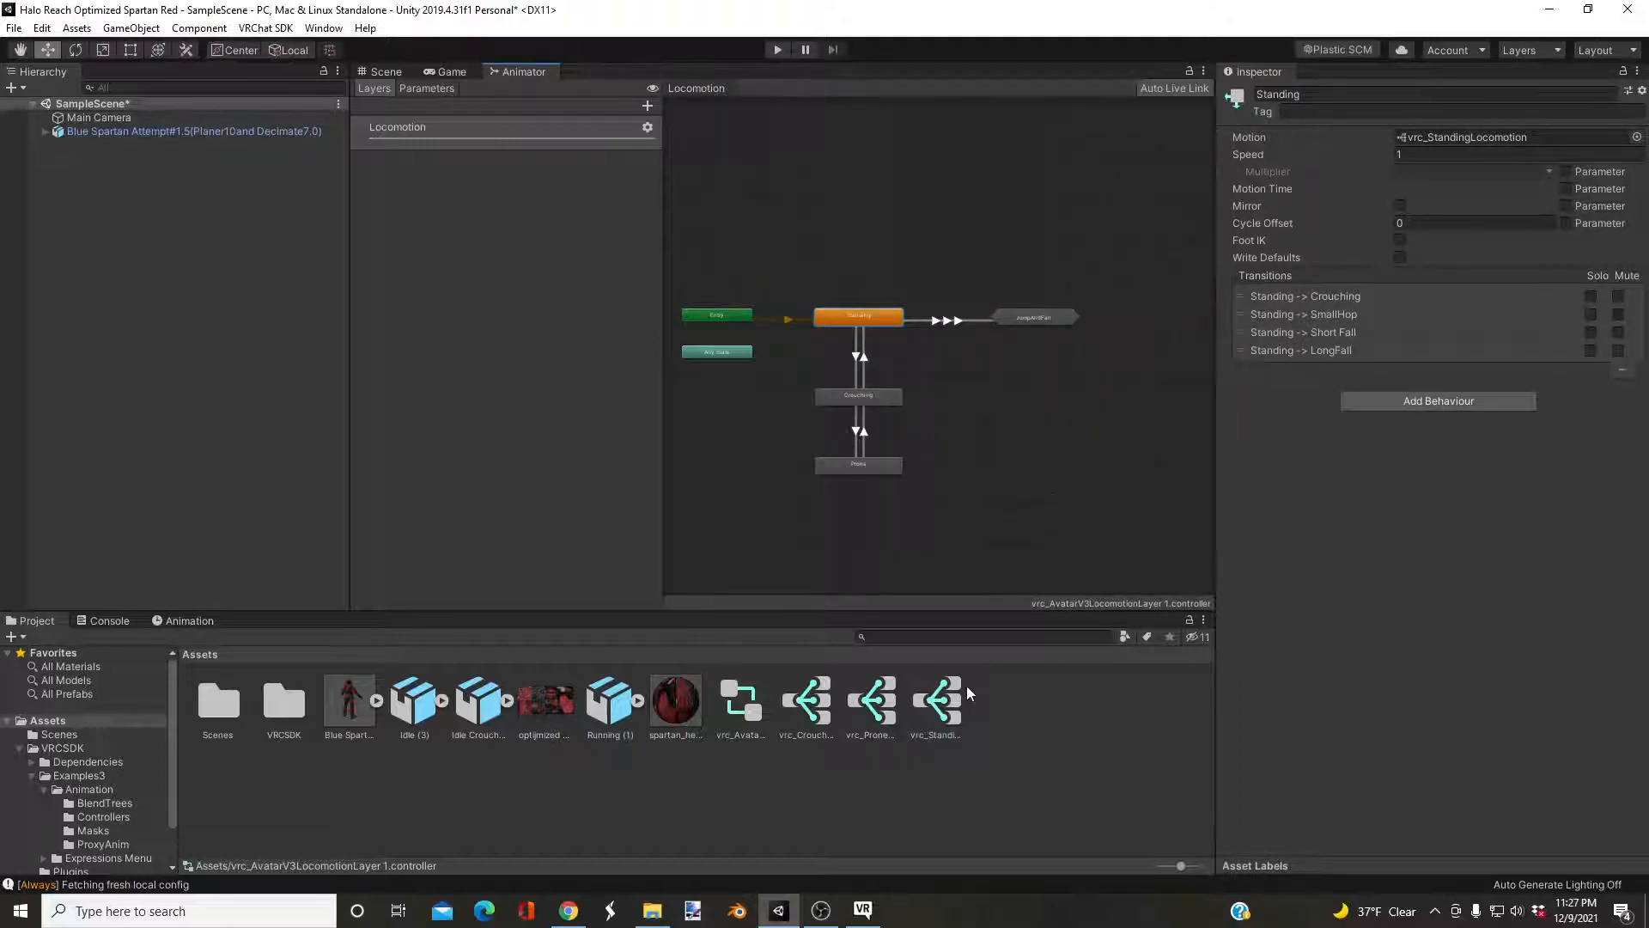
drag(943, 706, 1464, 143)
Open the vrc_StandingLocomotion 1 blend tree and examine its motion list and preview figure.
double_click(866, 316)
click(843, 363)
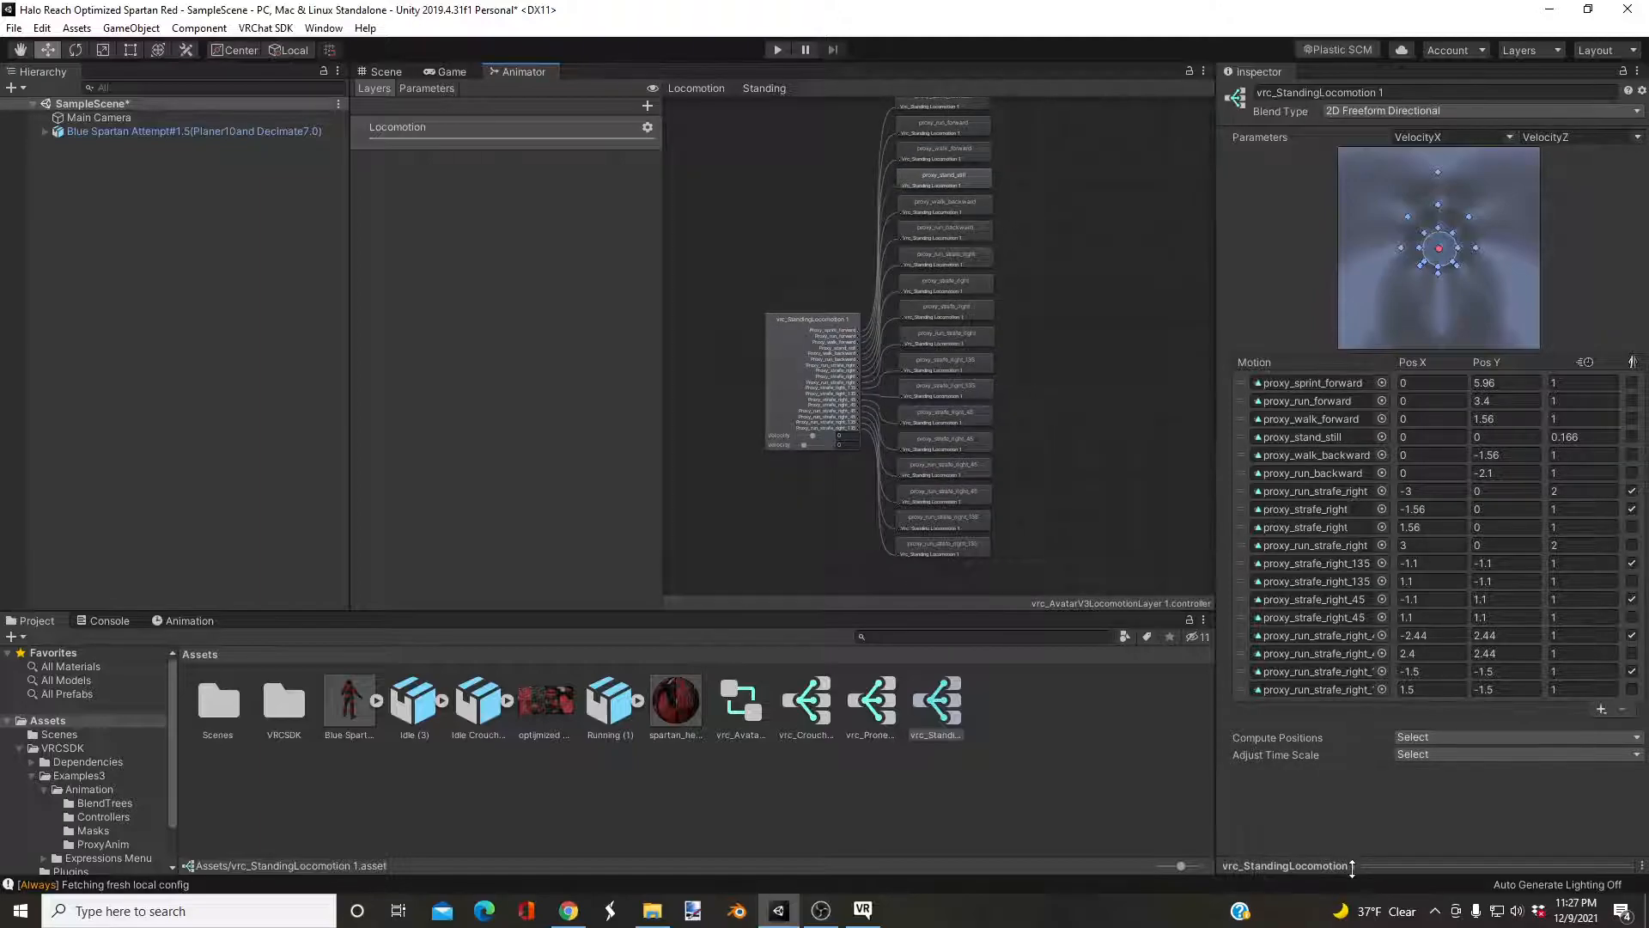
click(1417, 865)
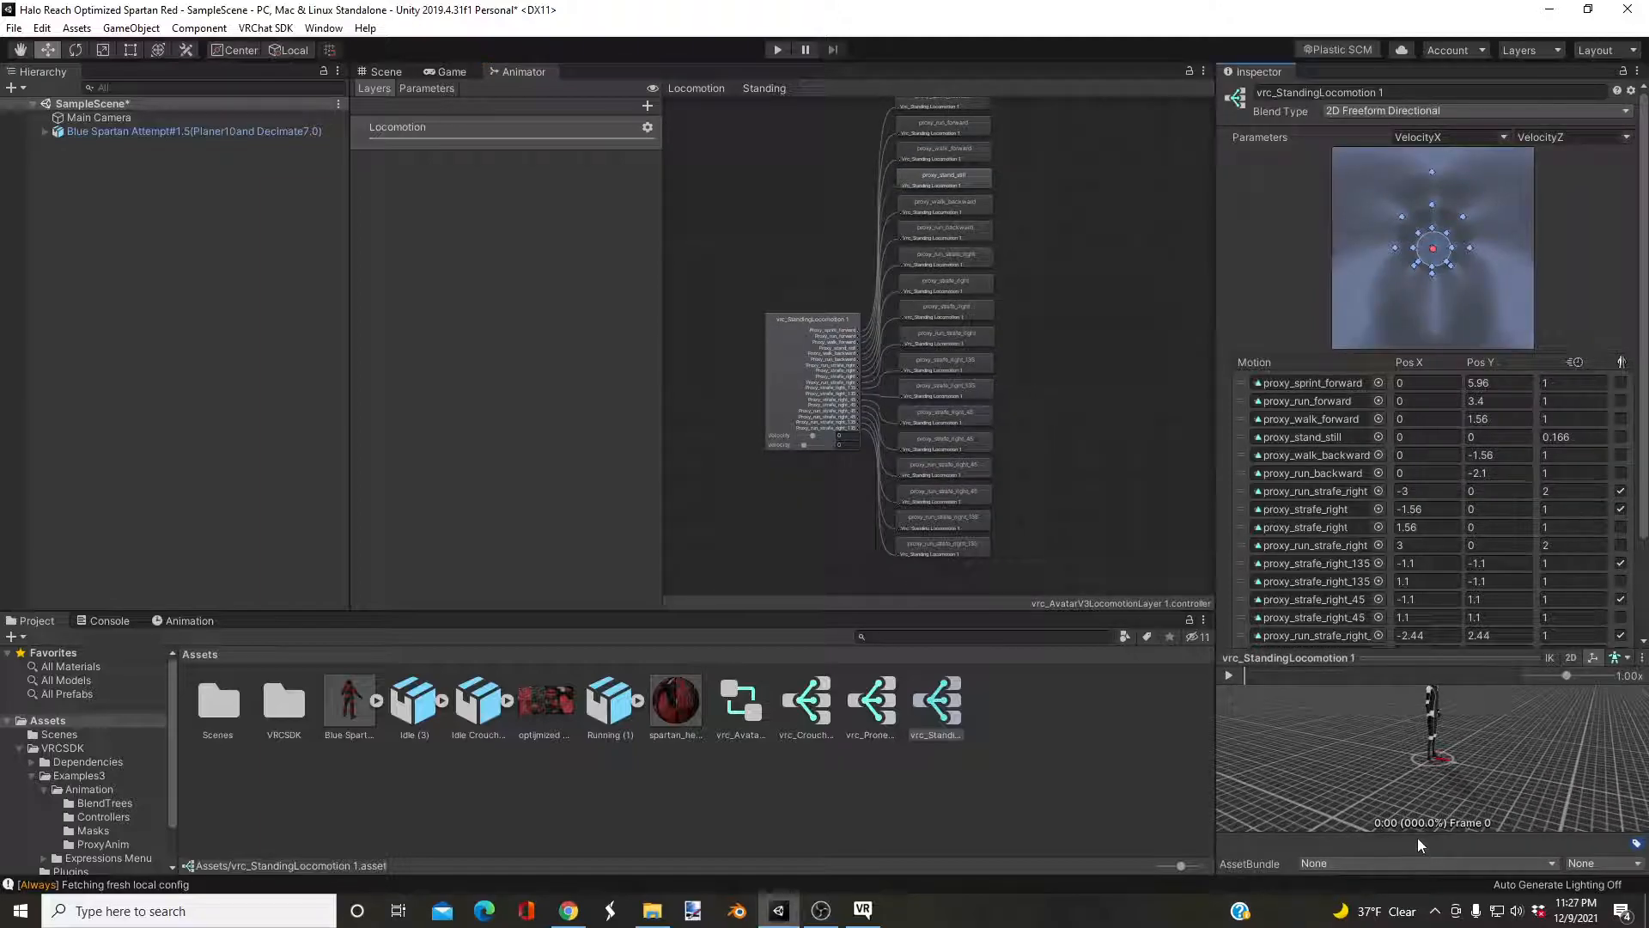
mouse_move(1409, 655)
mouse_down()
mouse_move(1407, 638)
mouse_move(1409, 658)
mouse_up()
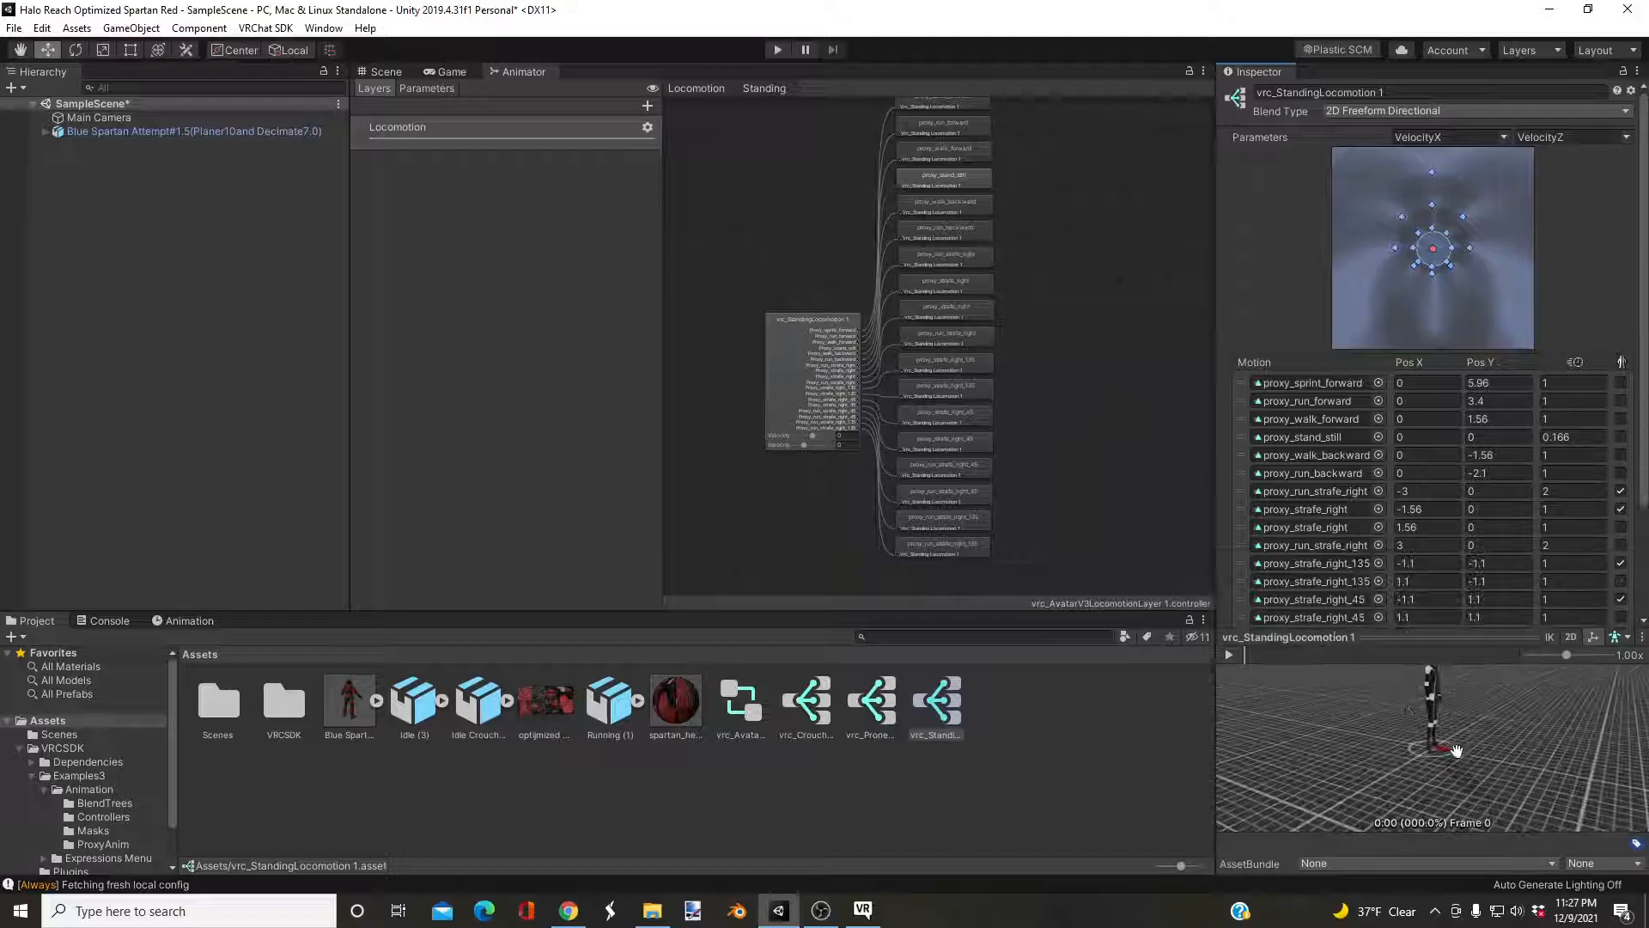
drag(1510, 791, 1438, 740)
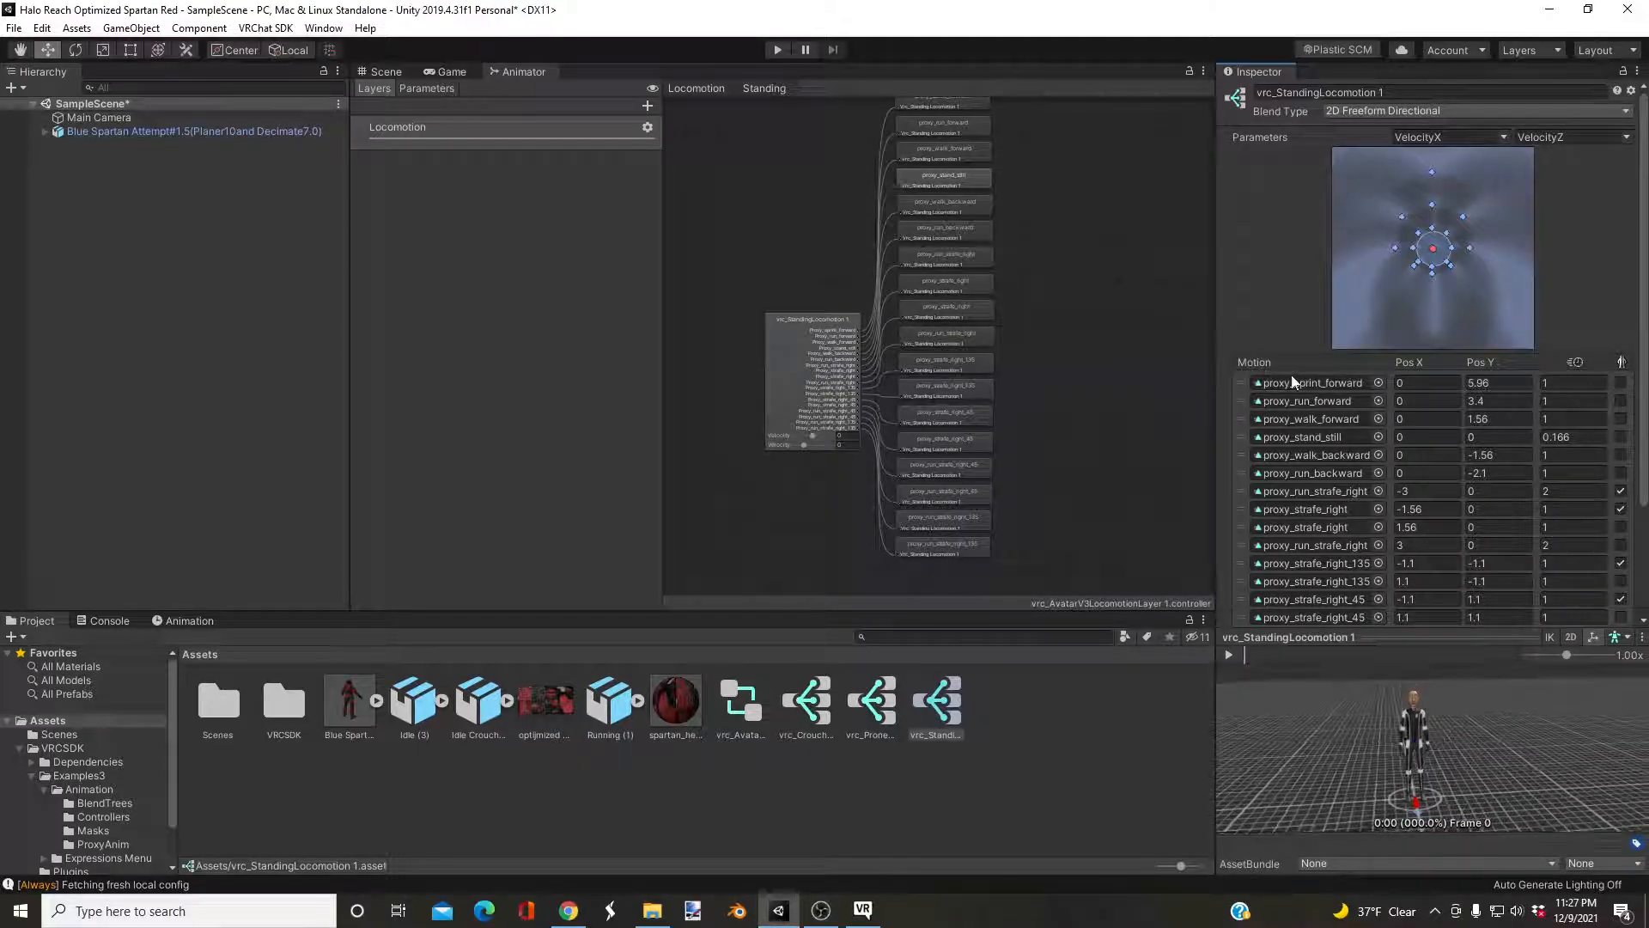
middle_drag(1362, 753, 1372, 754)
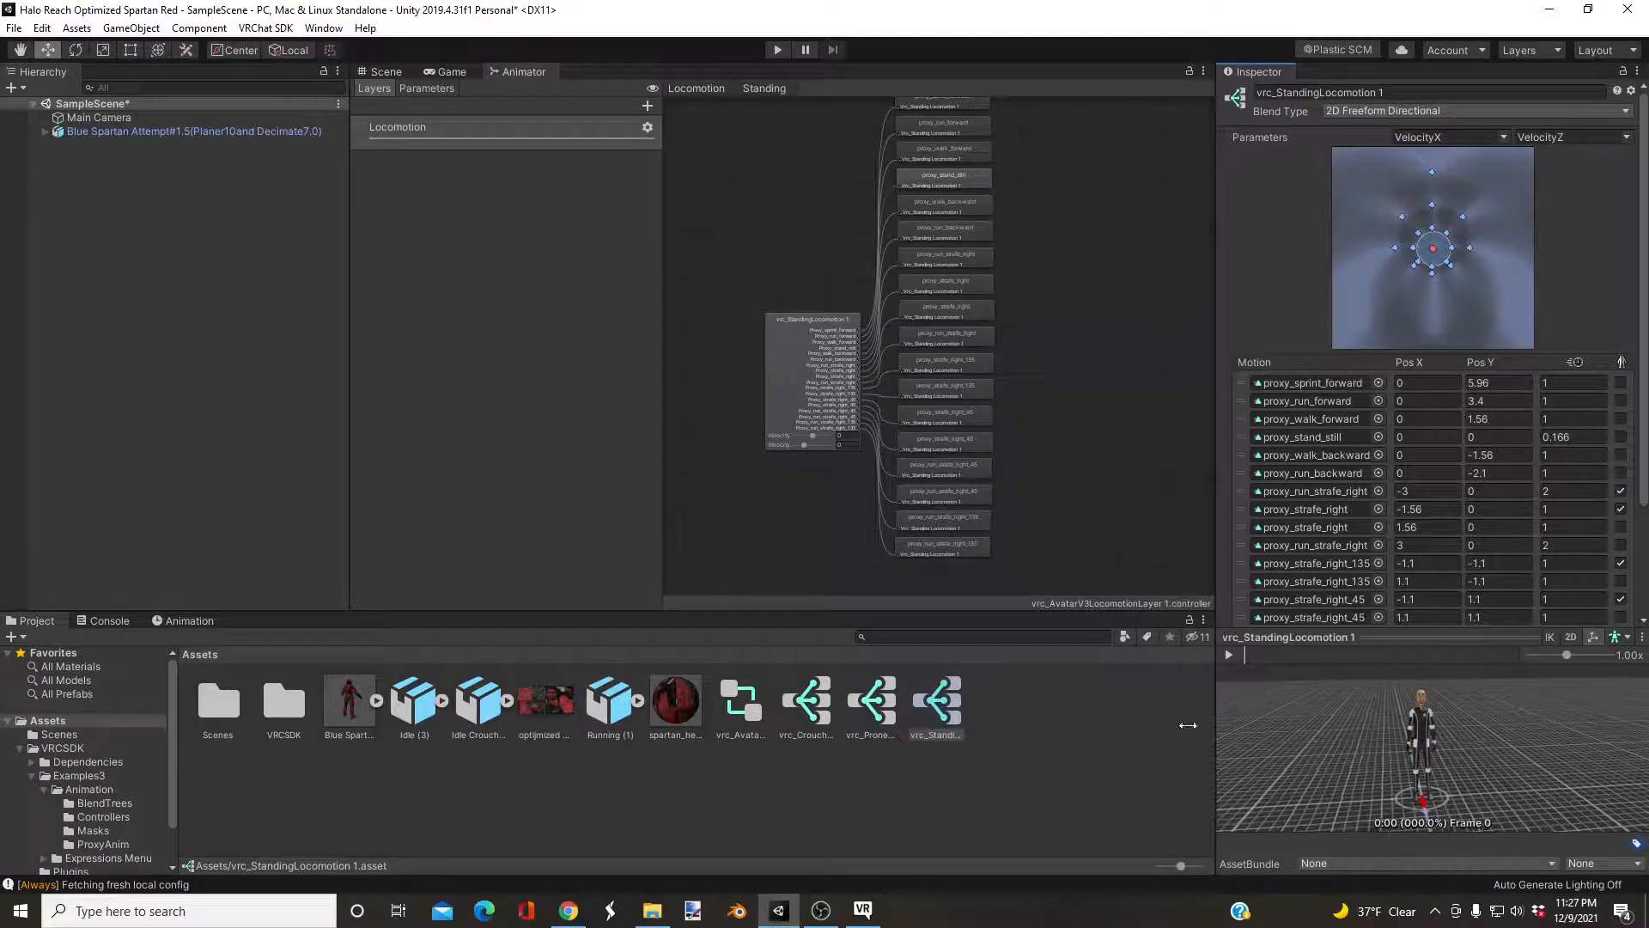
Set the Running (1) model's rig animation type to Humanoid and apply the import settings.
click(637, 699)
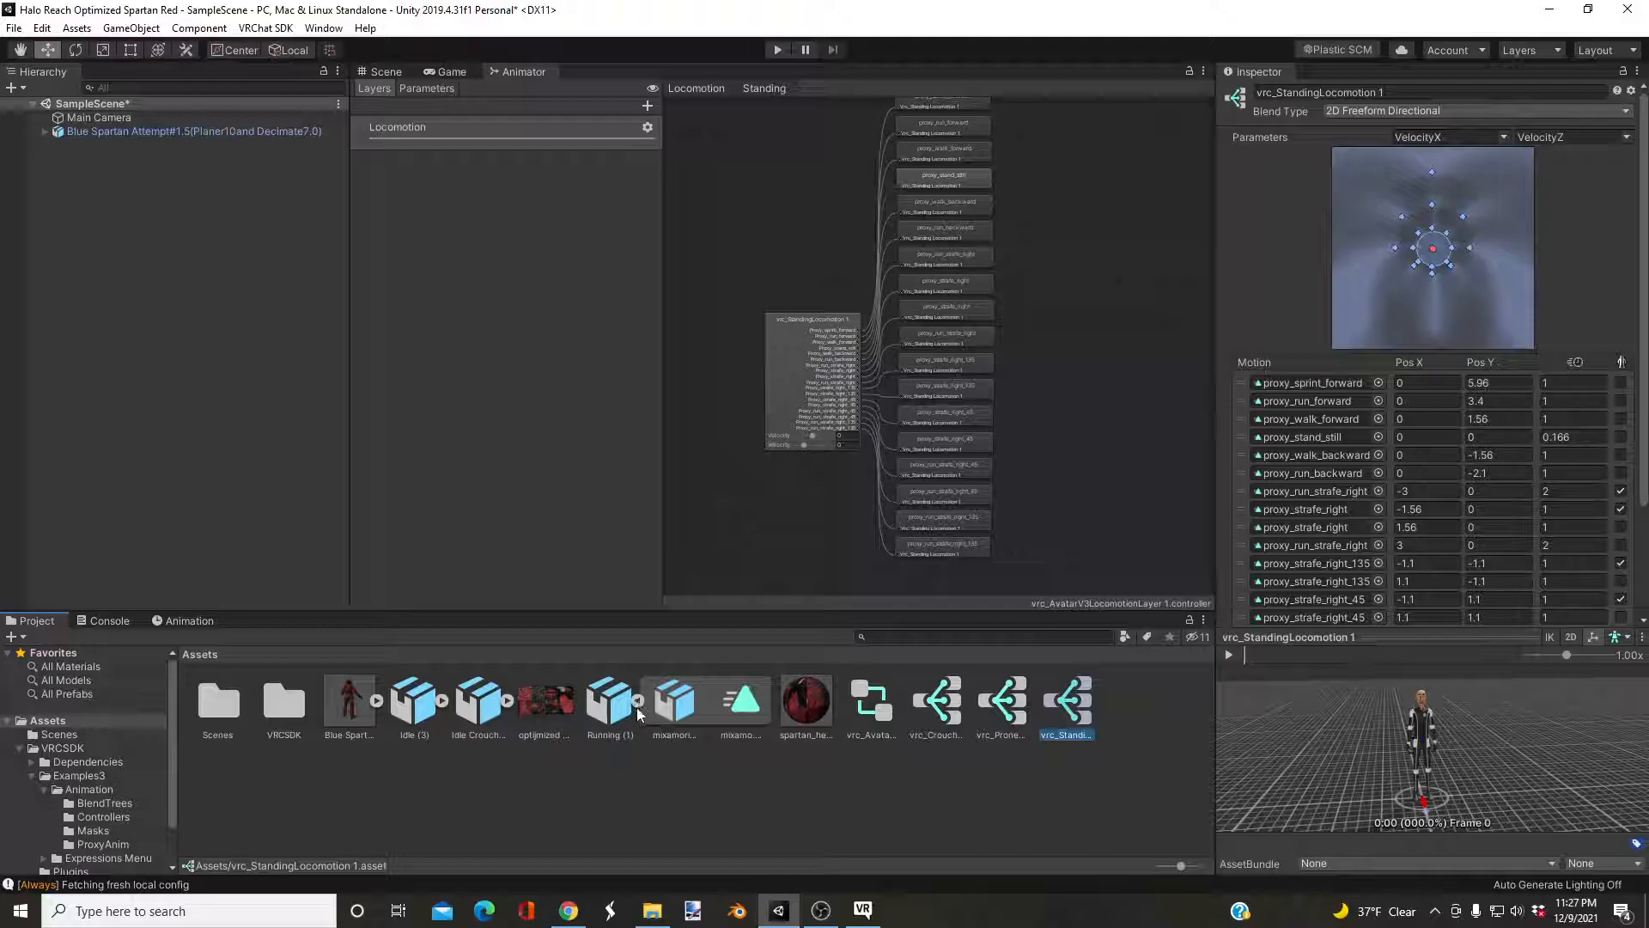
click(639, 702)
click(610, 707)
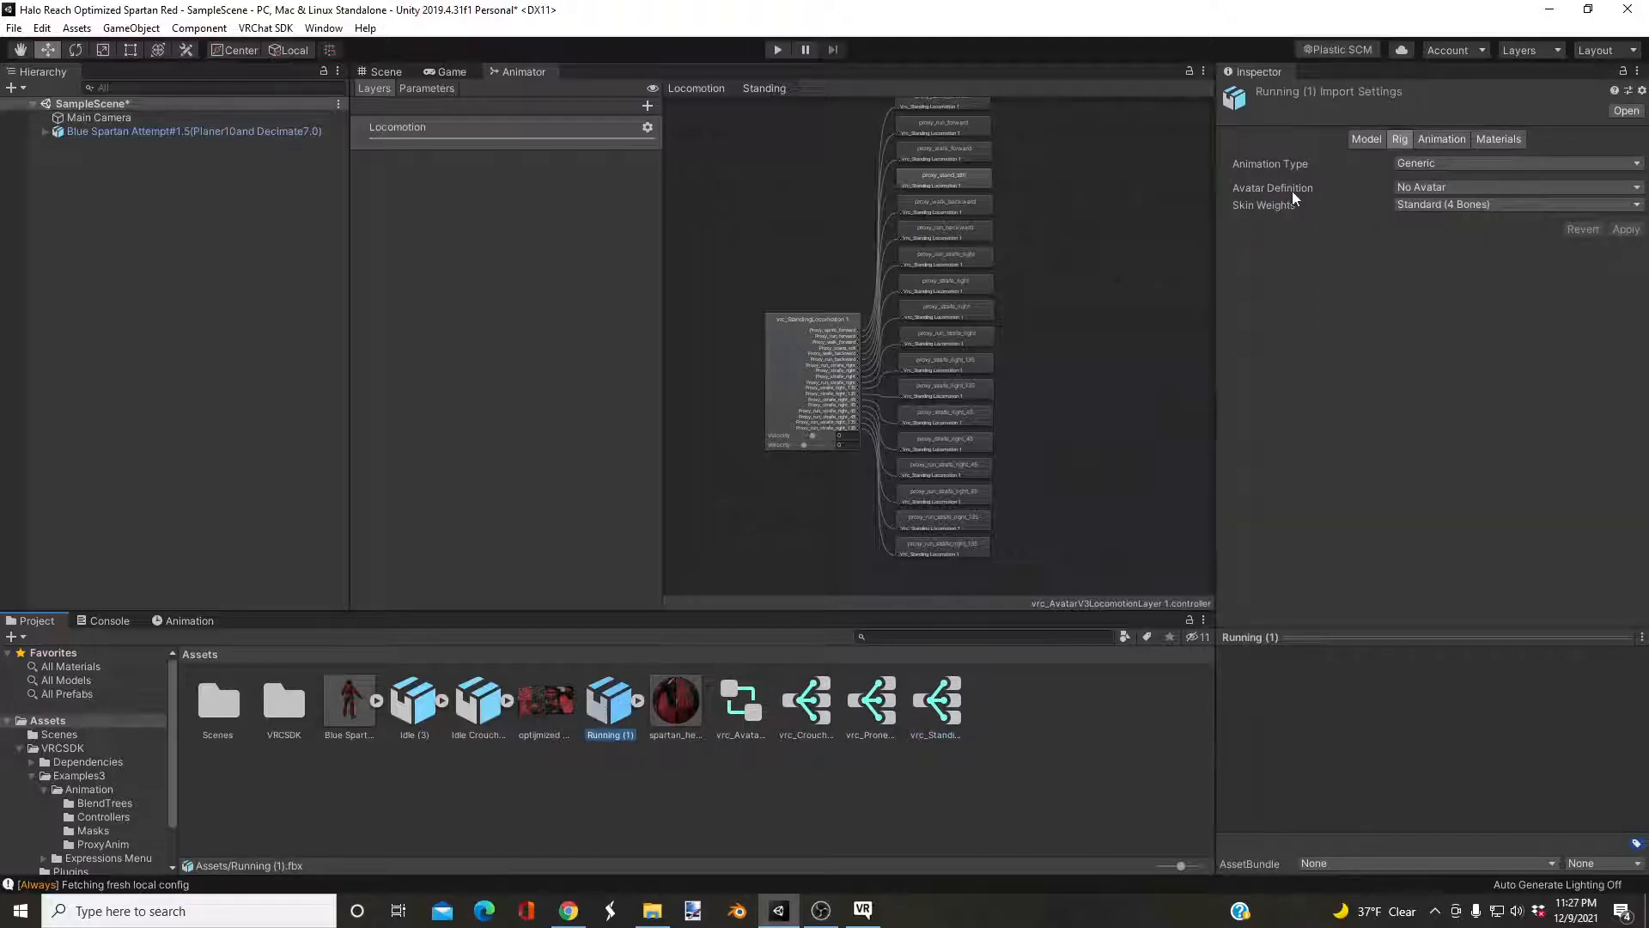
click(1415, 165)
click(1430, 232)
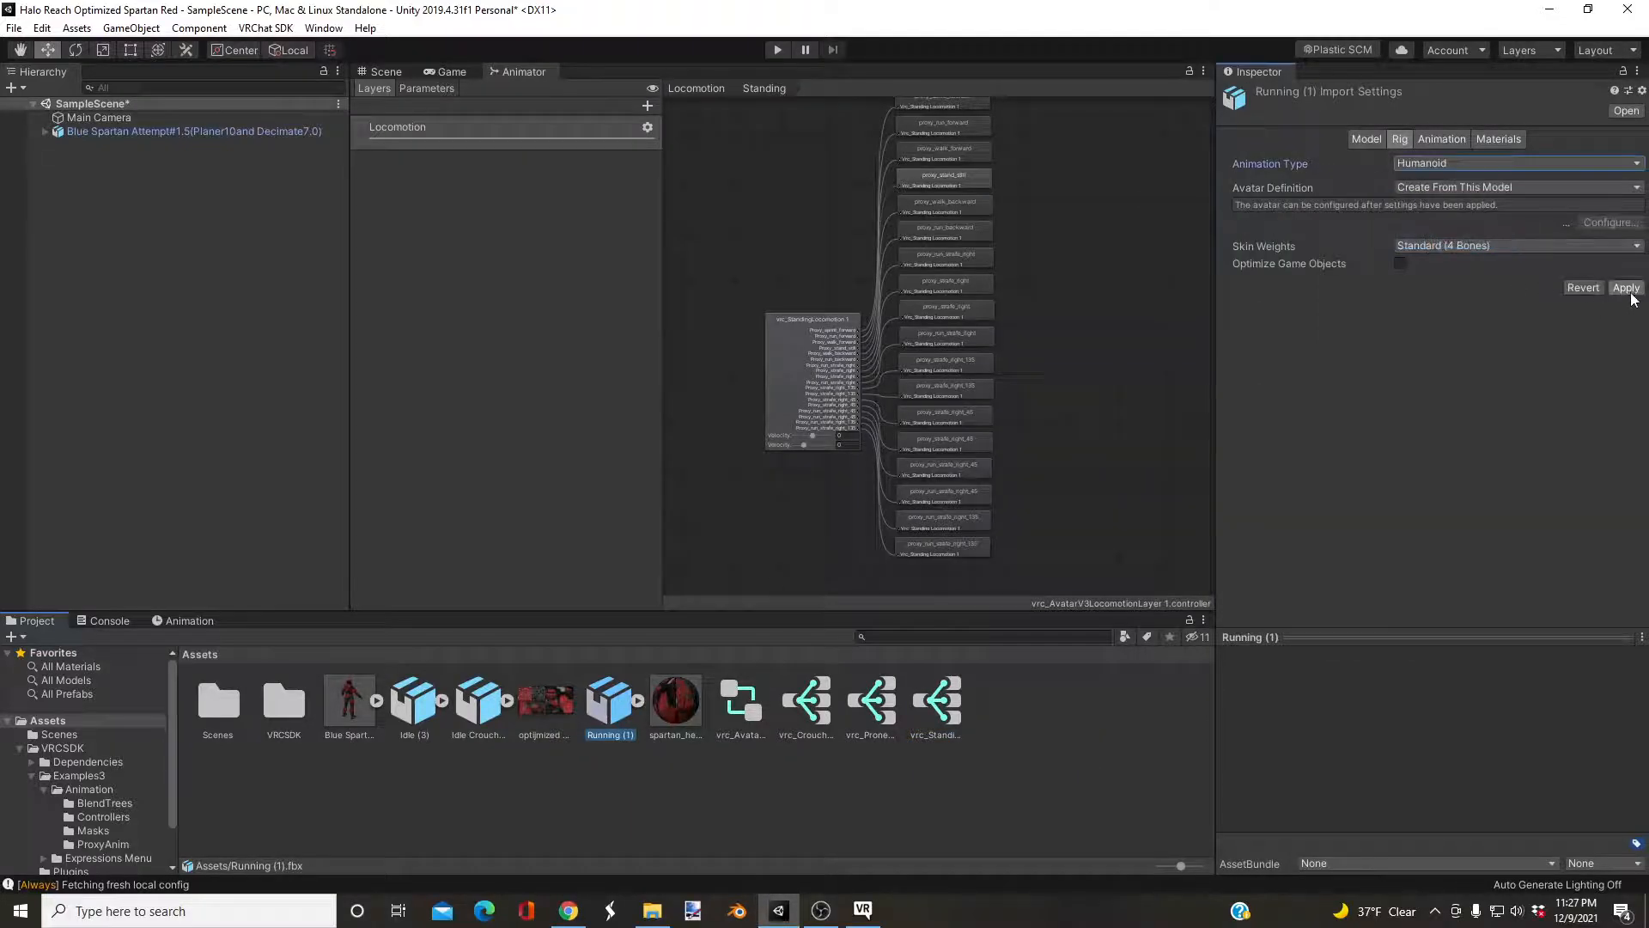
click(1600, 286)
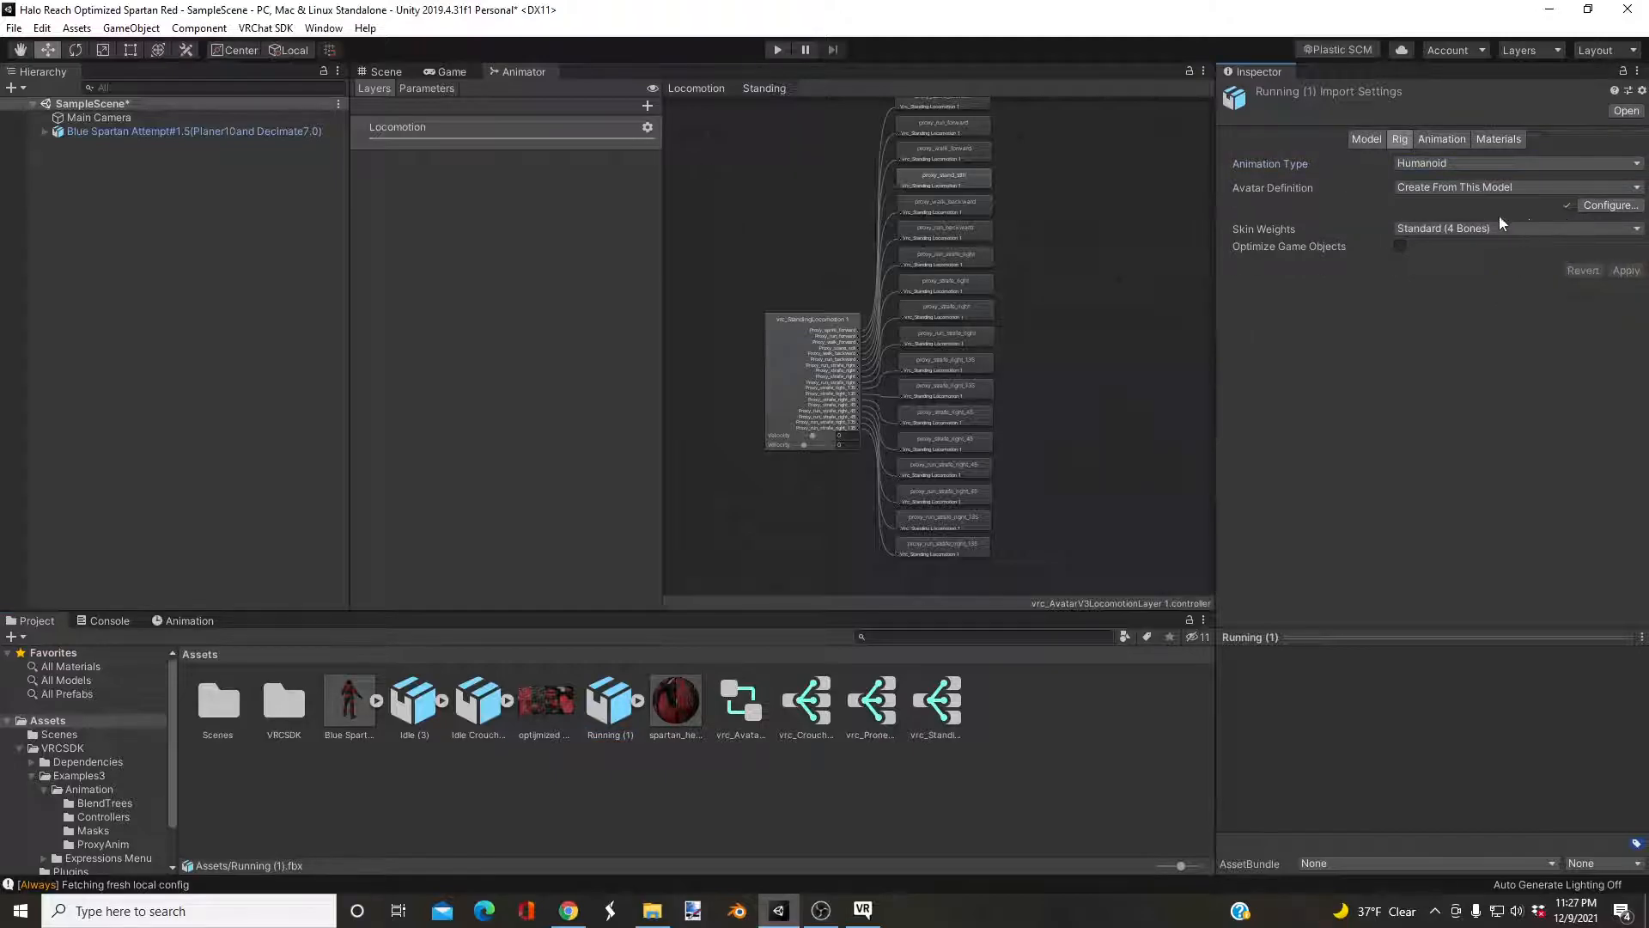
Duplicate the mixamo.com clip inside Running (1) and rename the copy "running".
click(637, 701)
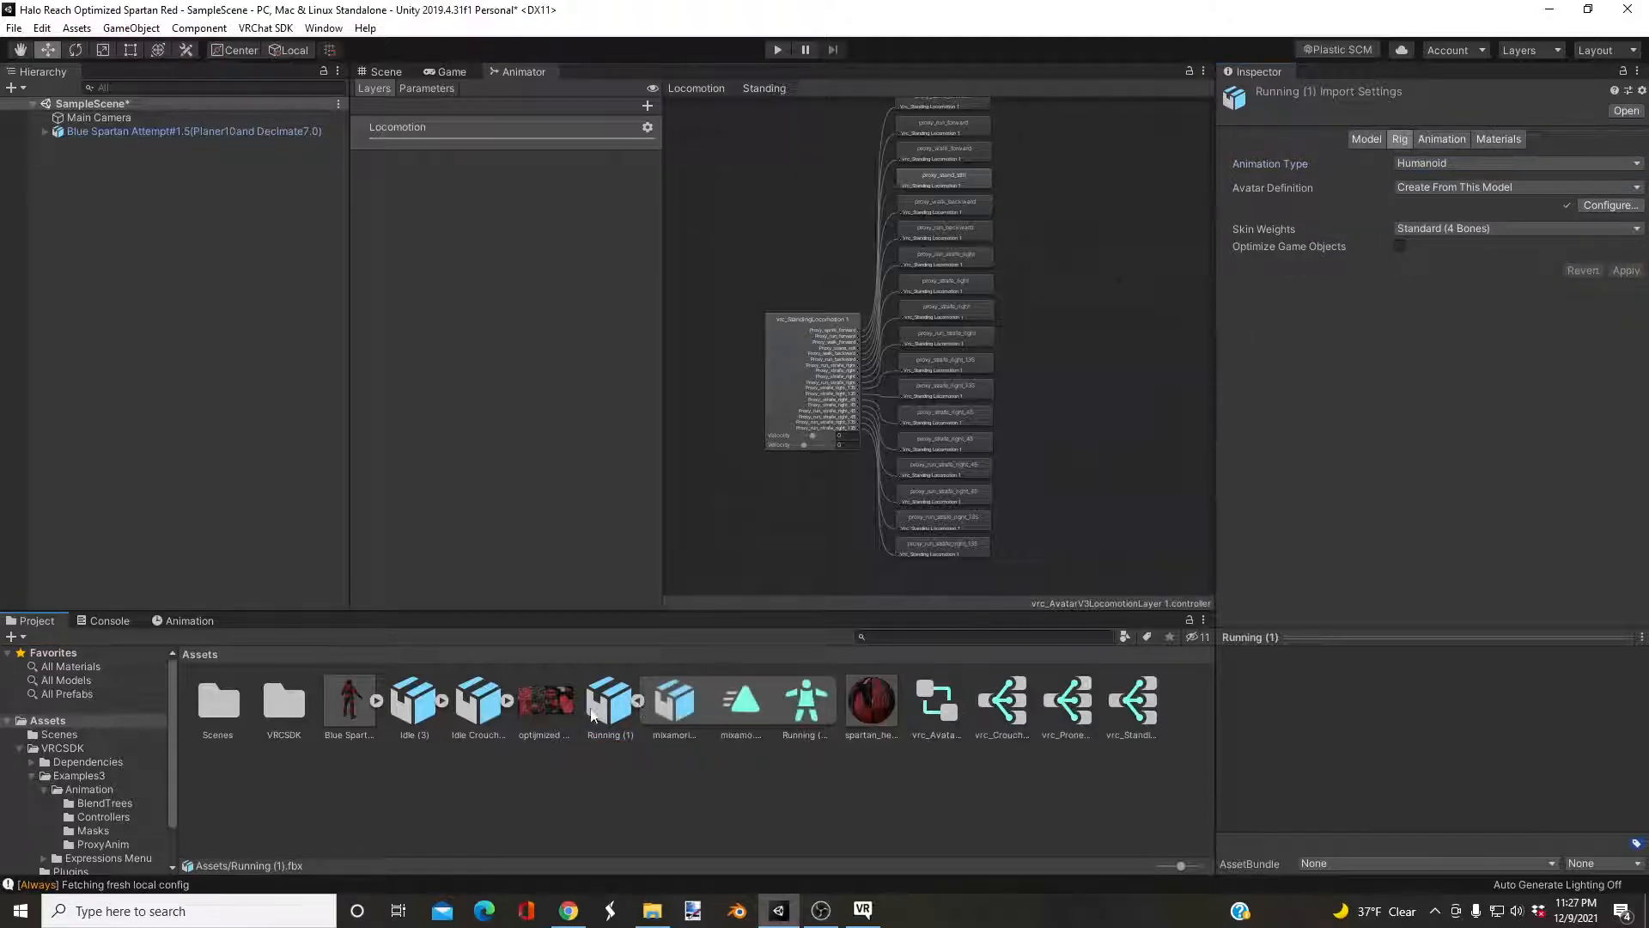
click(744, 703)
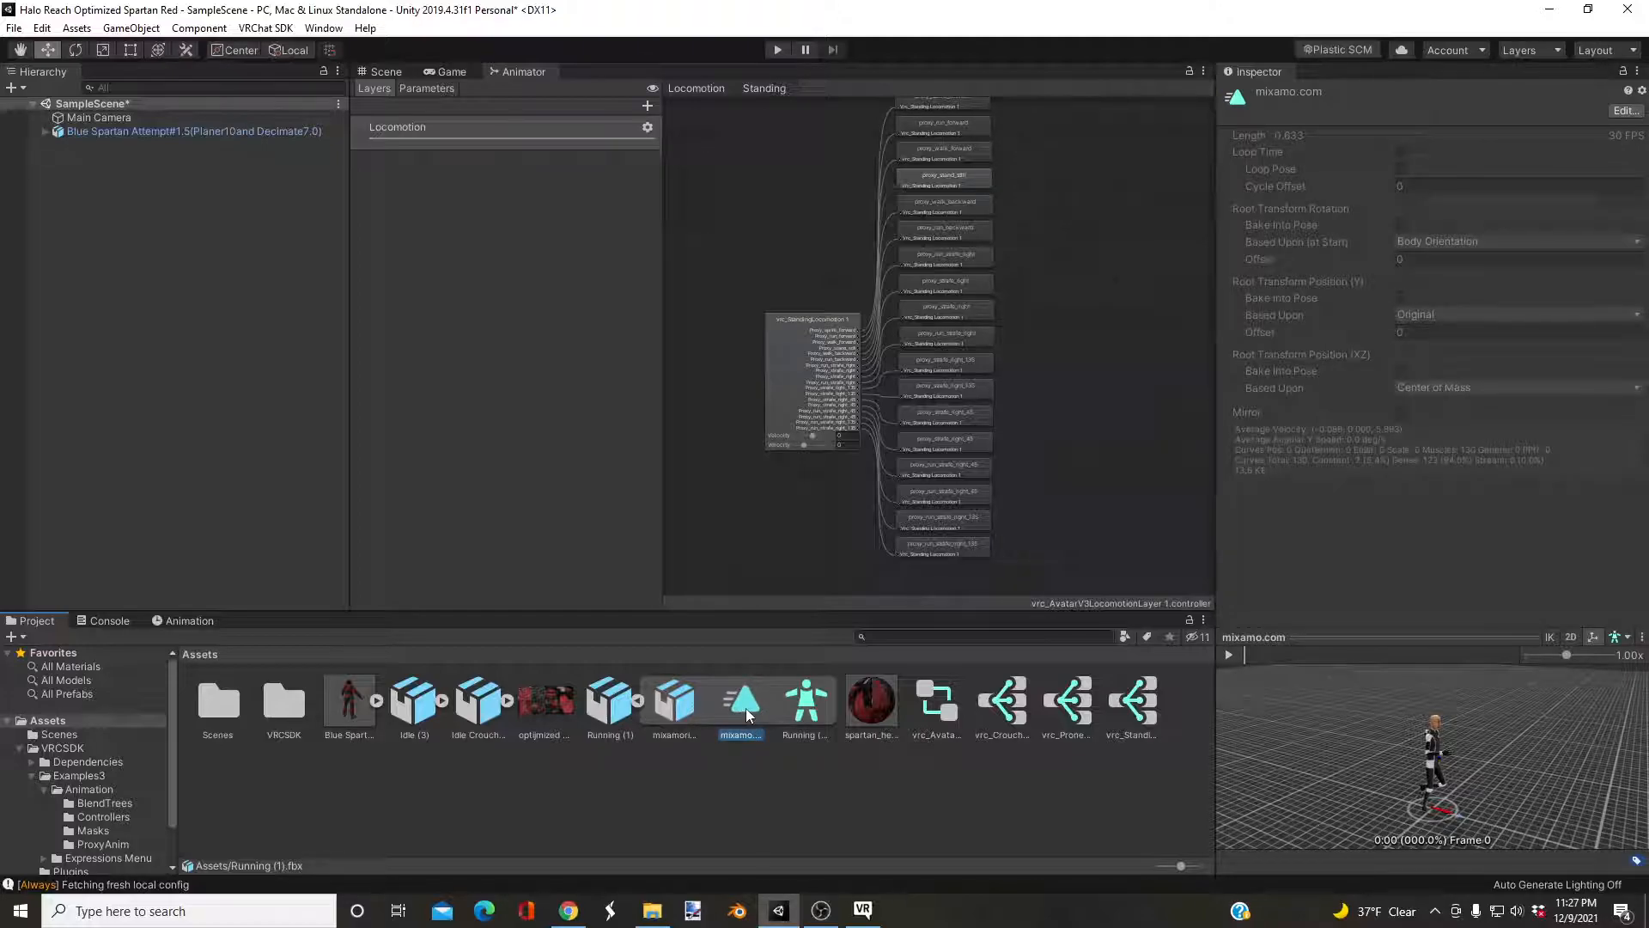
key(ctrl+d)
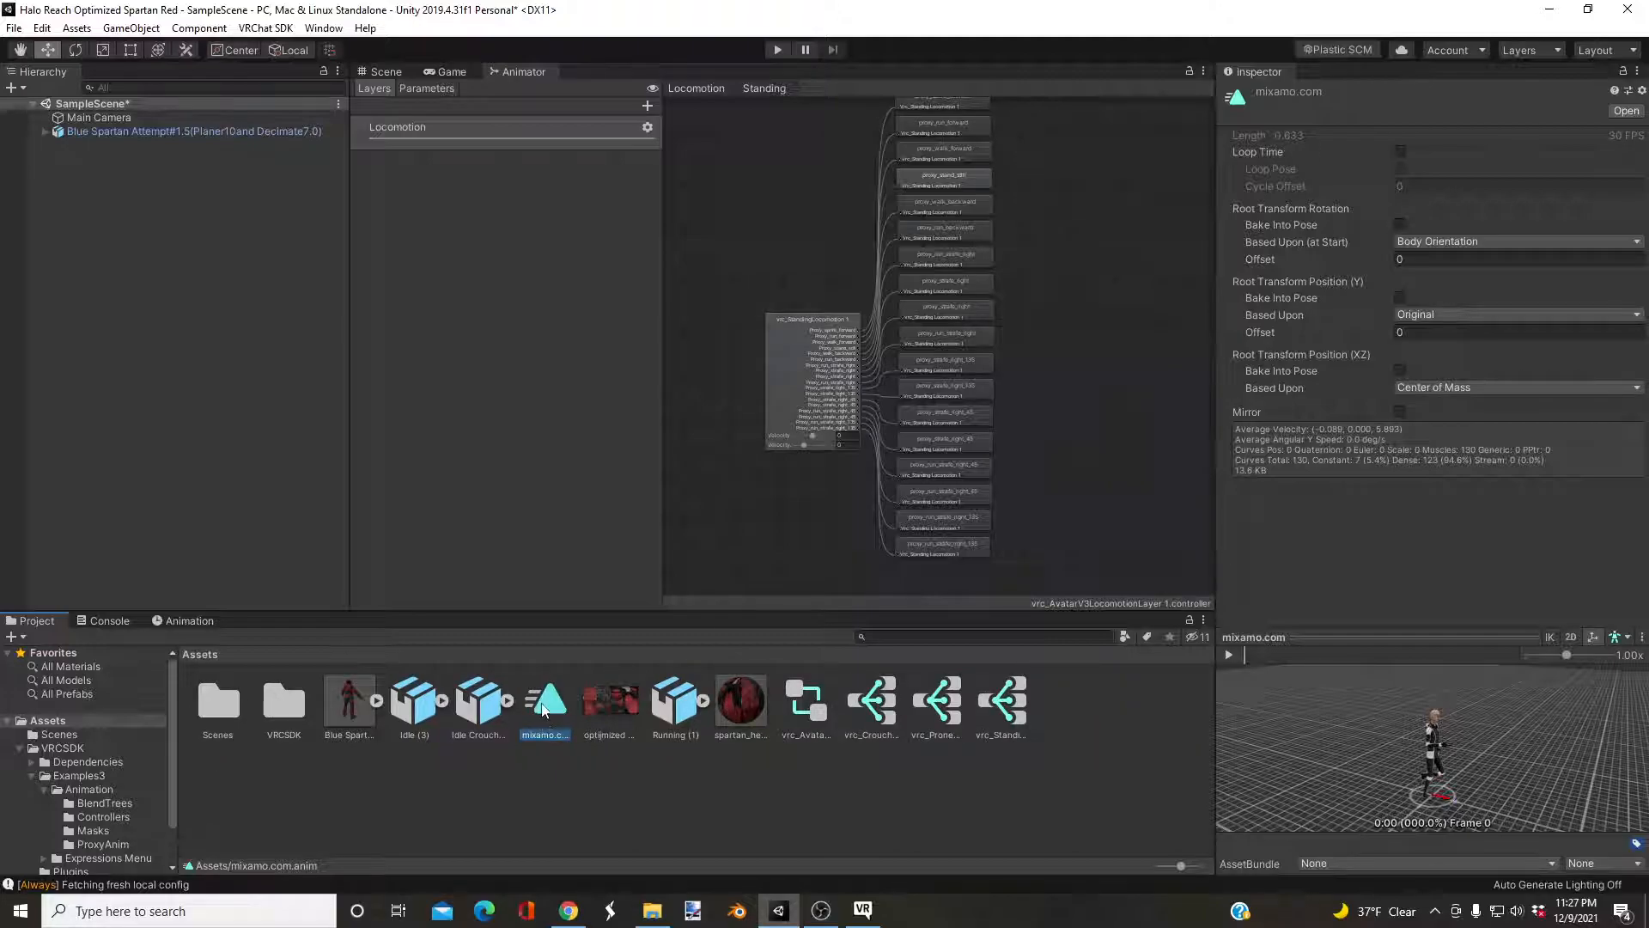
drag(1491, 761, 1393, 736)
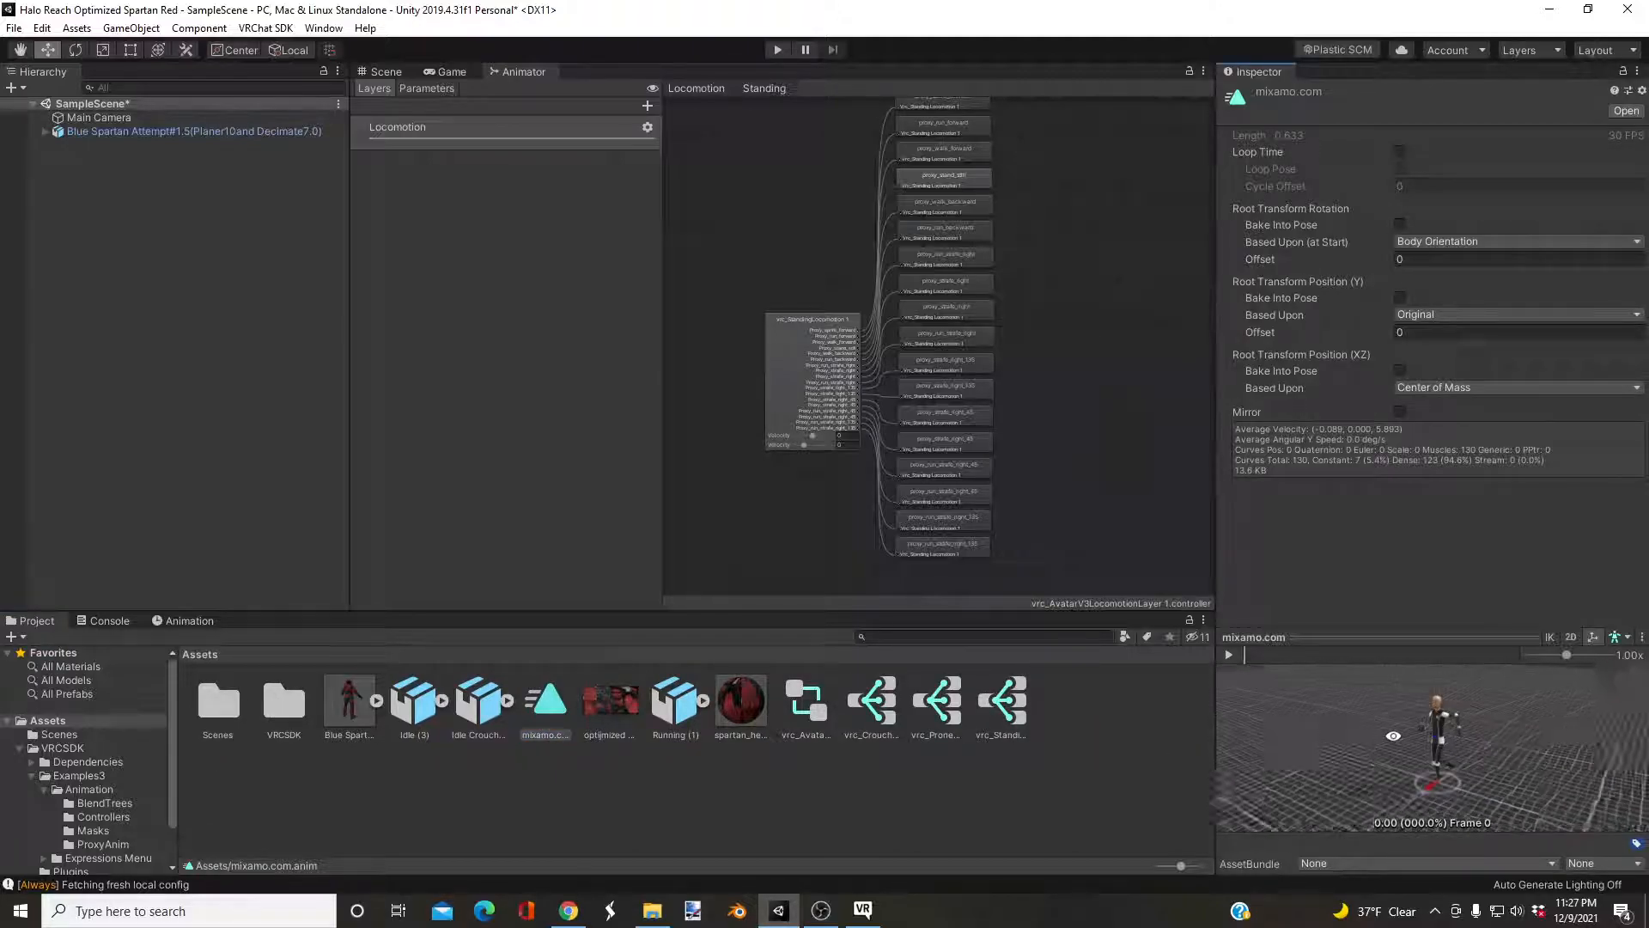
right_click(539, 704)
click(584, 350)
text(r)
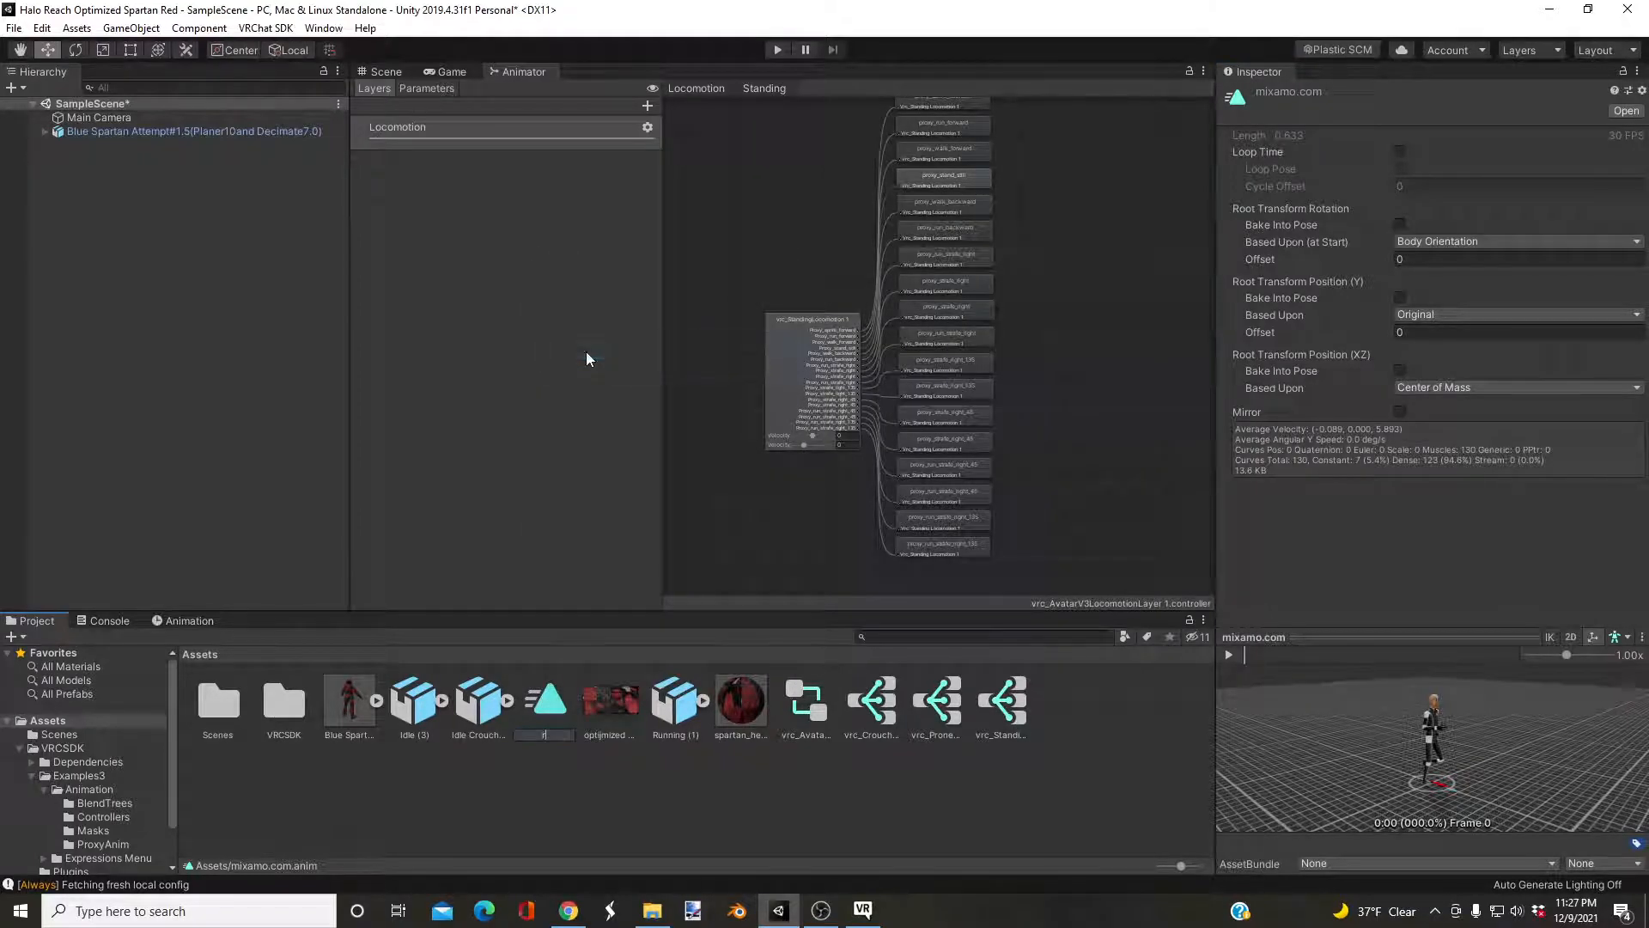
text(unning)
key(Return)
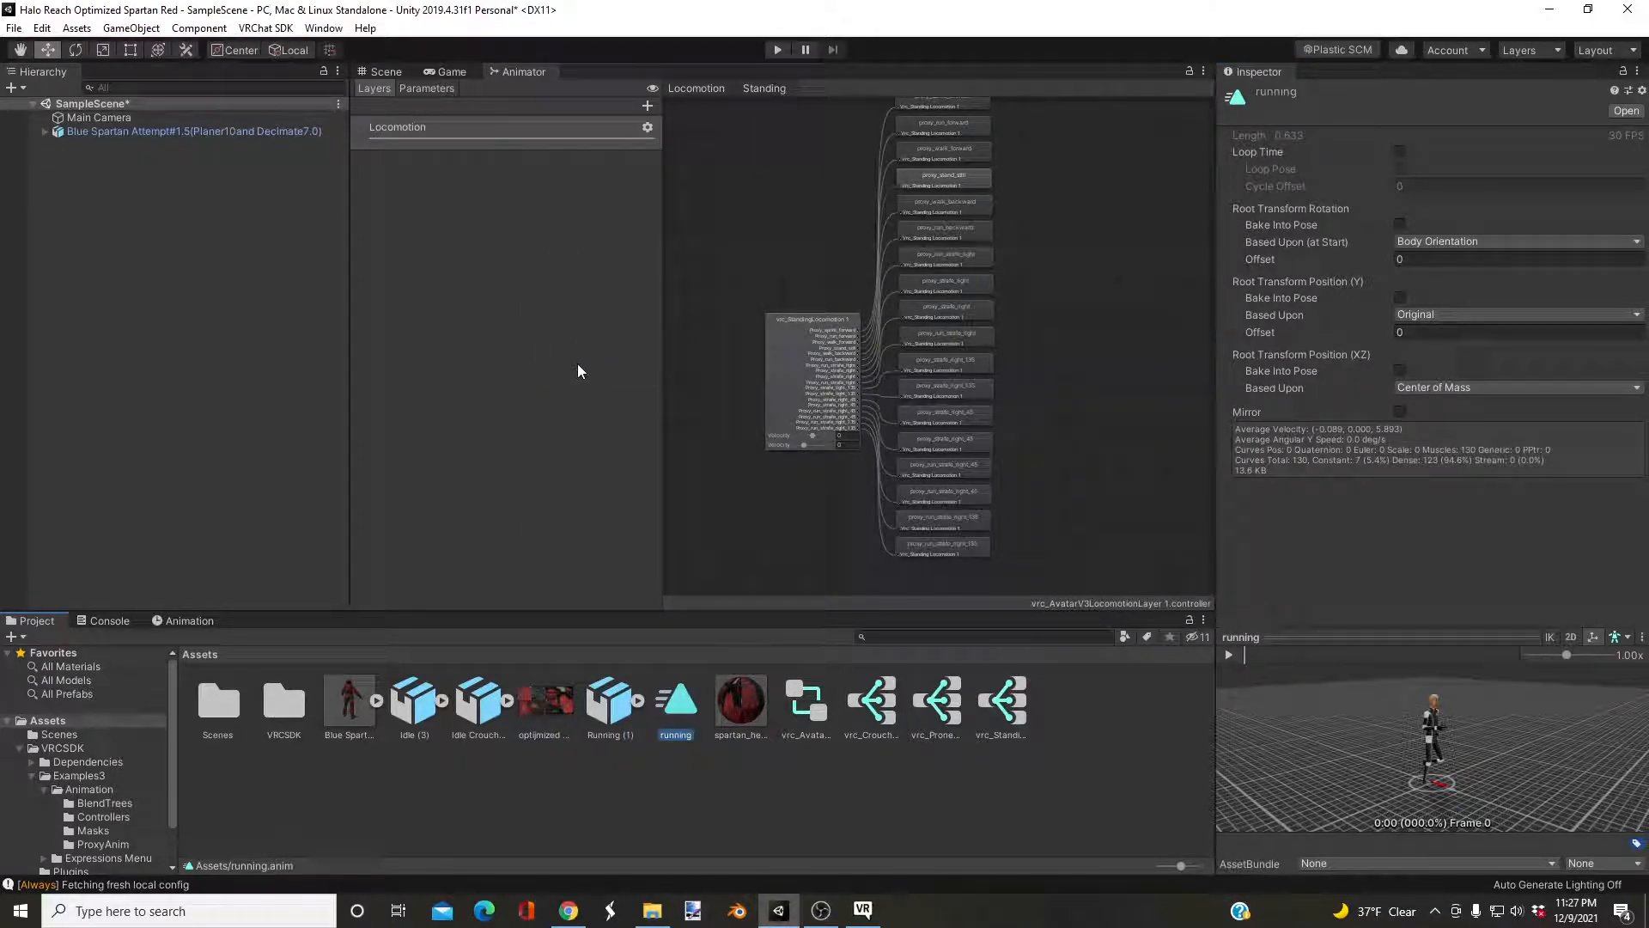
Set the Idle Crouching Aiming (4) model's rig animation type to Humanoid and apply the import settings.
click(487, 722)
click(507, 700)
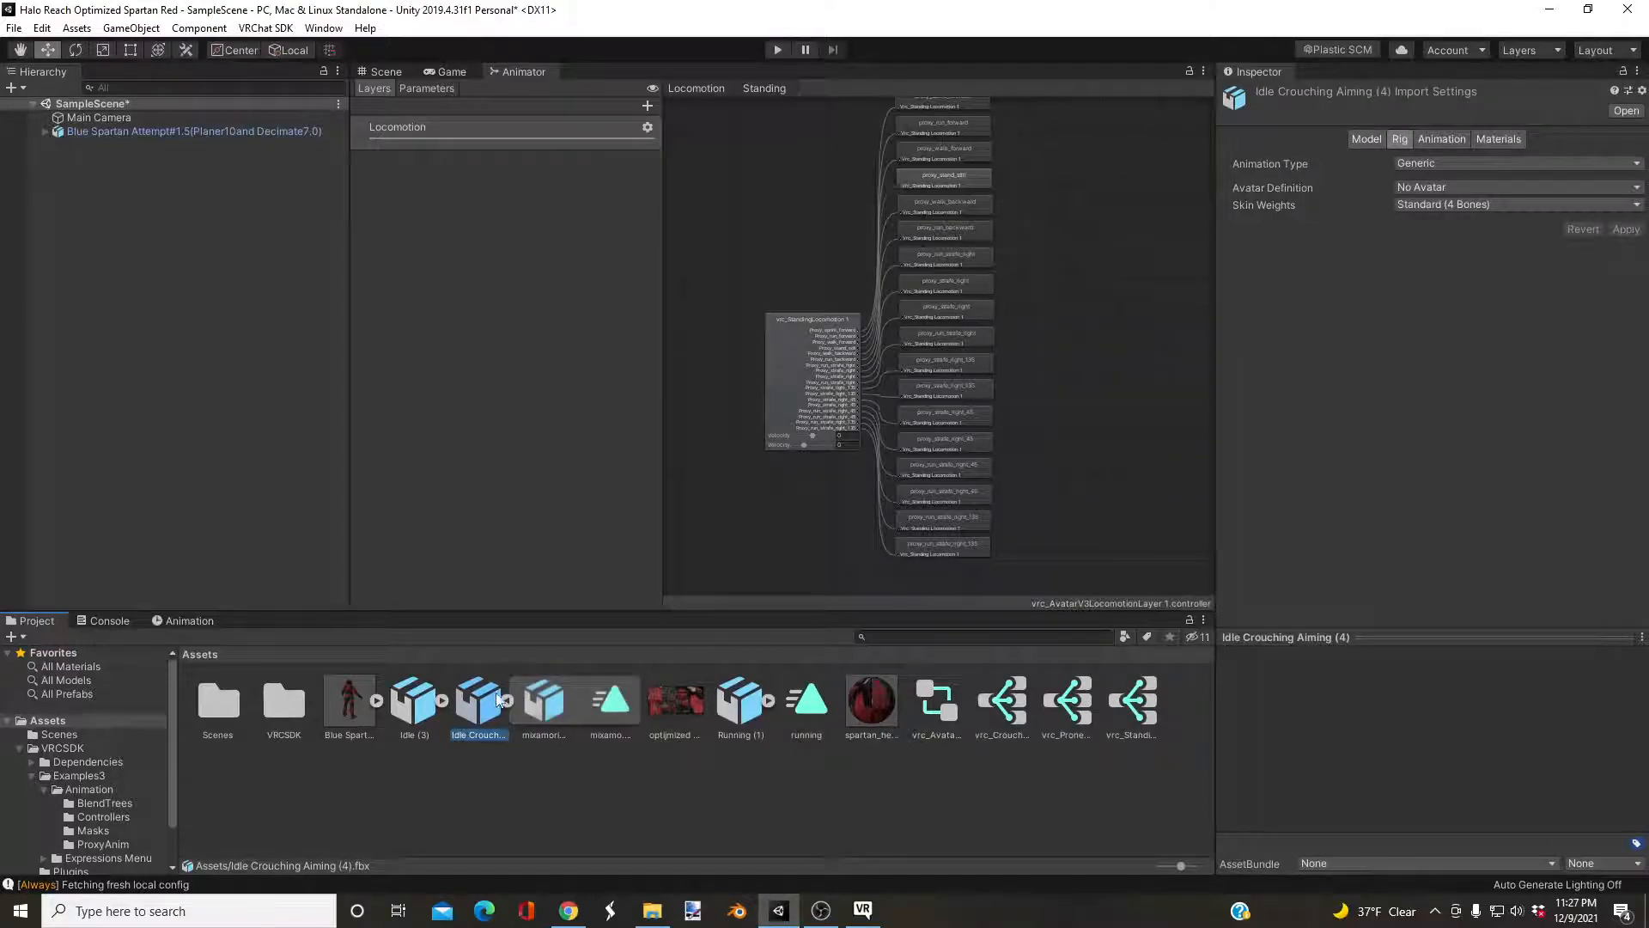
click(506, 700)
click(1427, 164)
click(1448, 242)
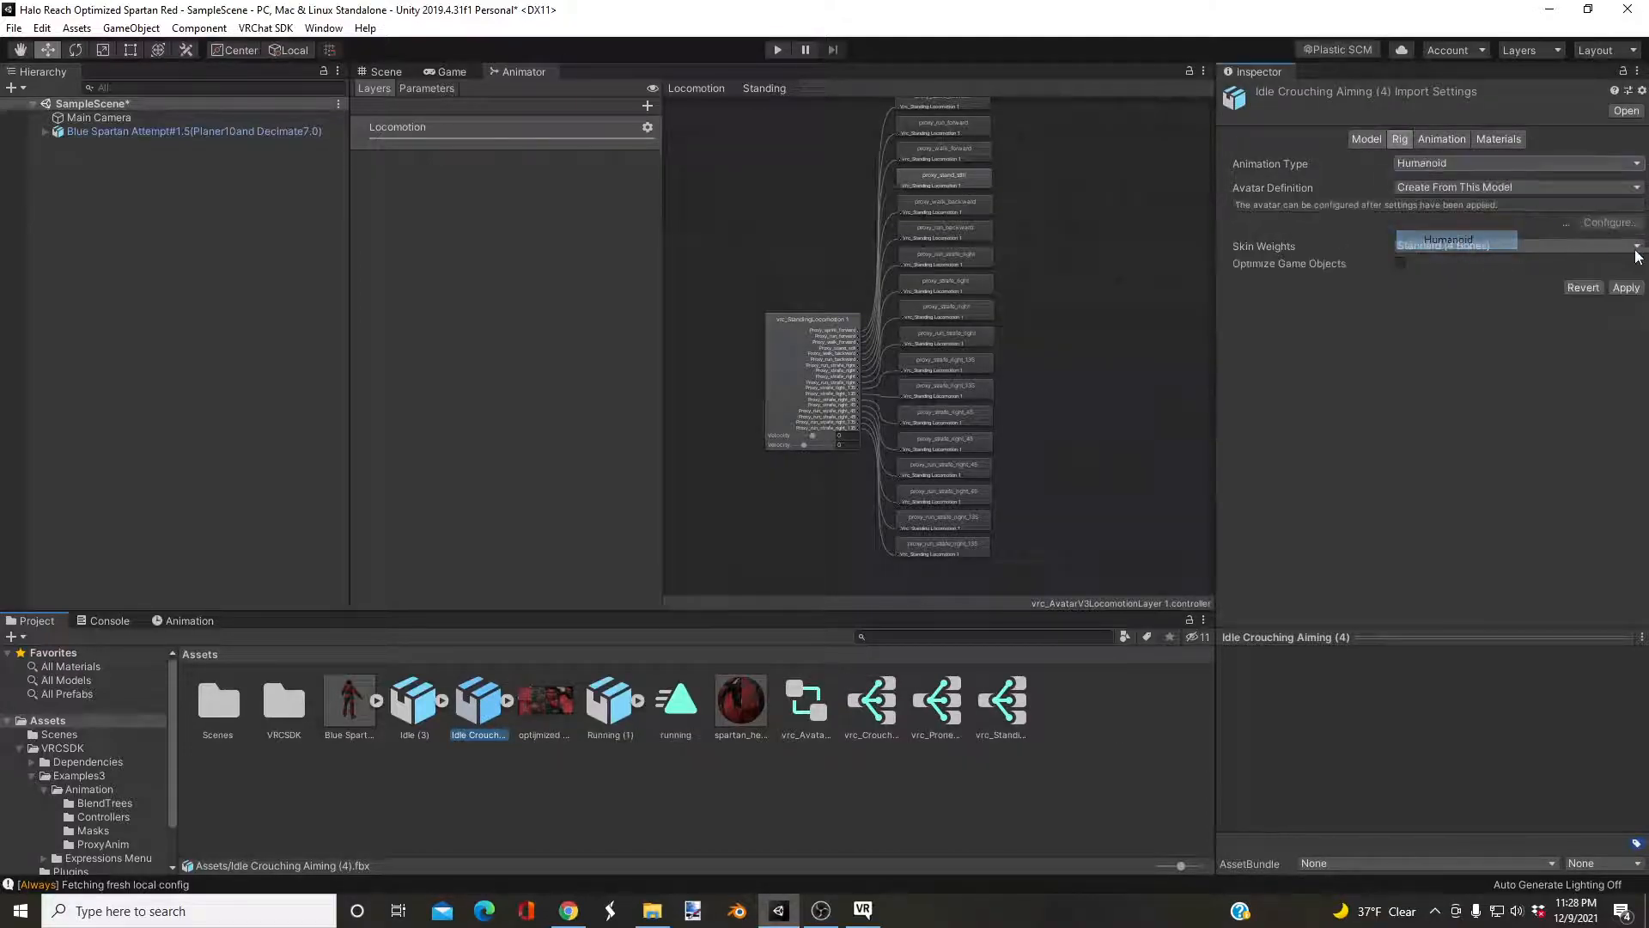
Duplicate the mixamo.com clip inside Idle Crouching Aiming (4) and rename the copy "idle crouch".
click(511, 702)
click(625, 698)
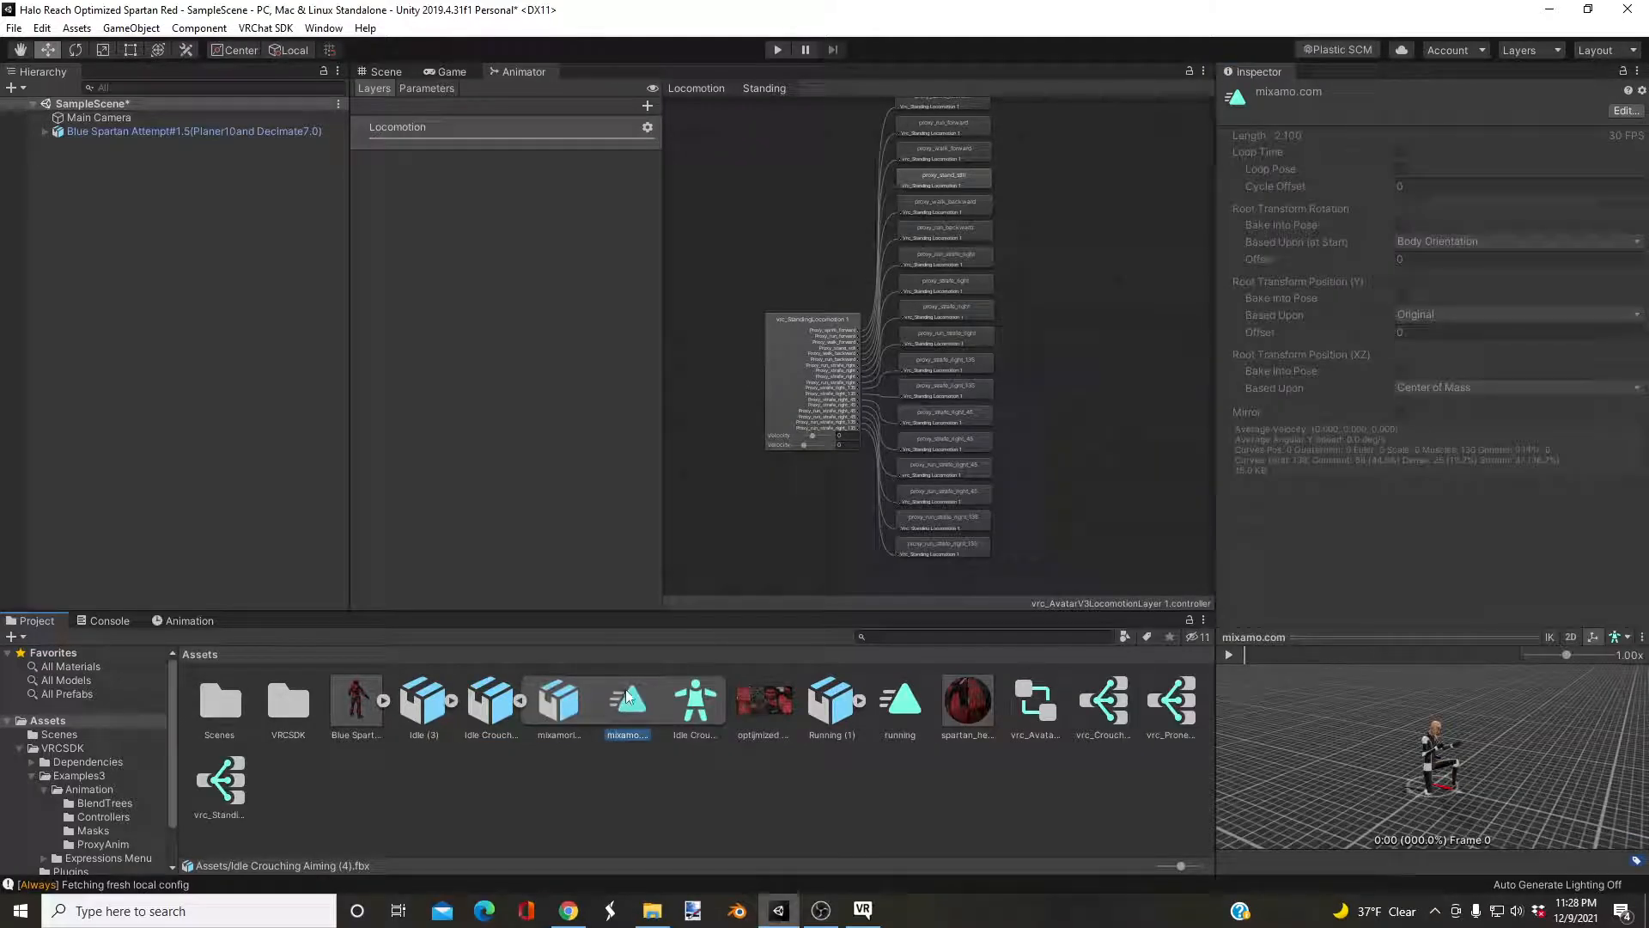
key(ctrl+d)
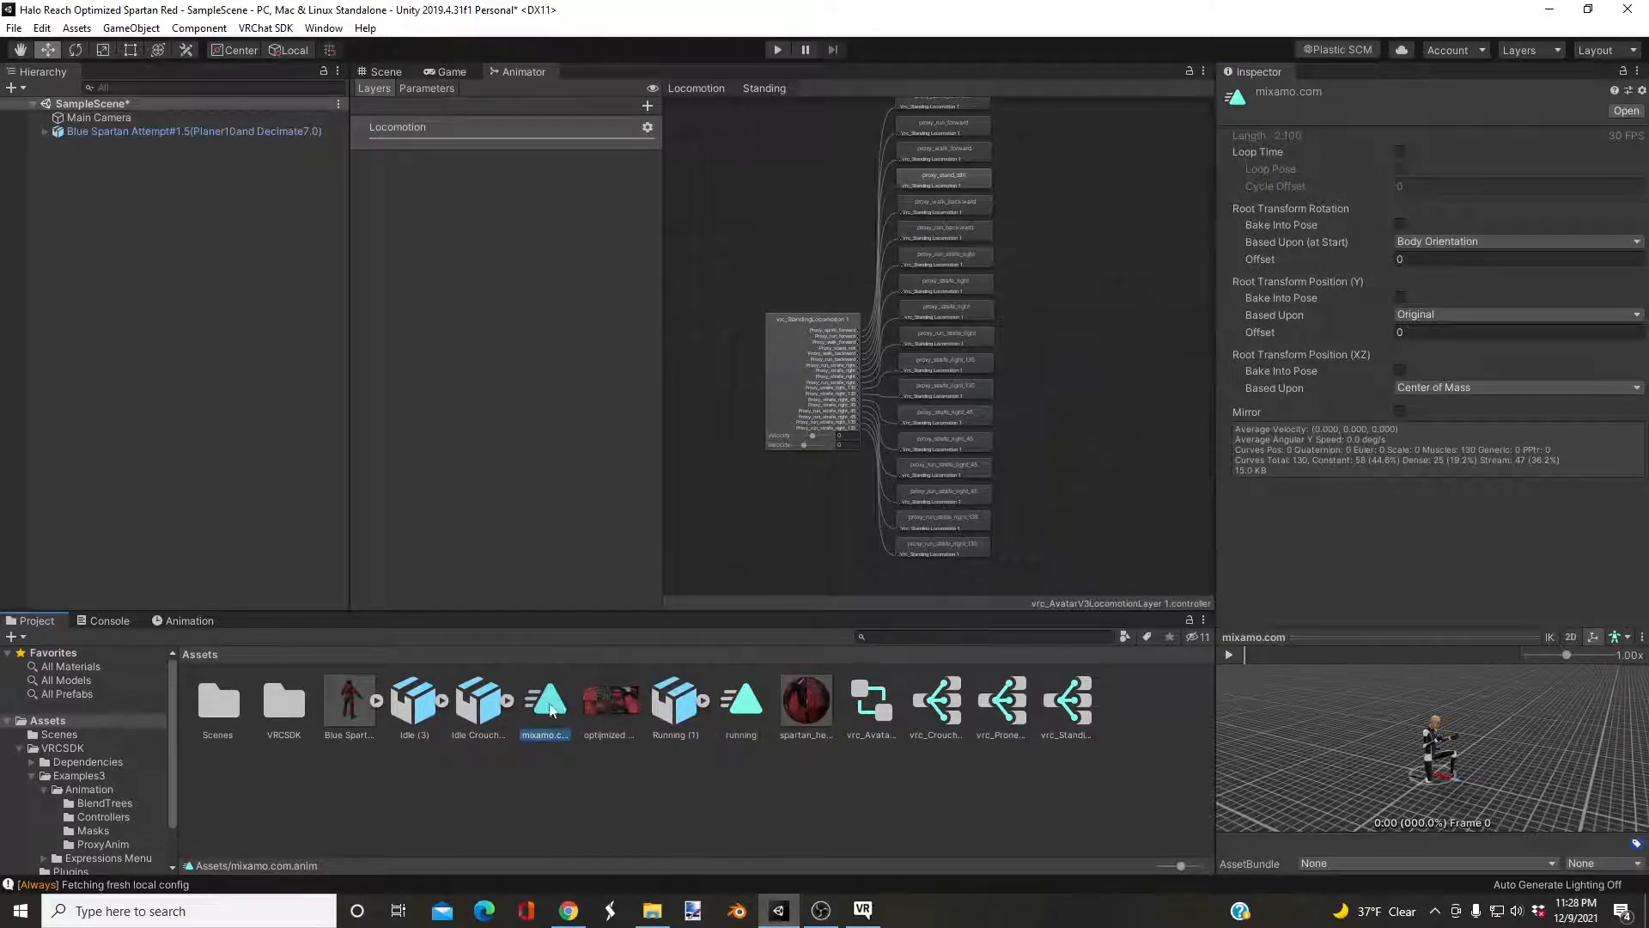
right_click(552, 709)
click(625, 352)
text(idle crouch)
key(Return)
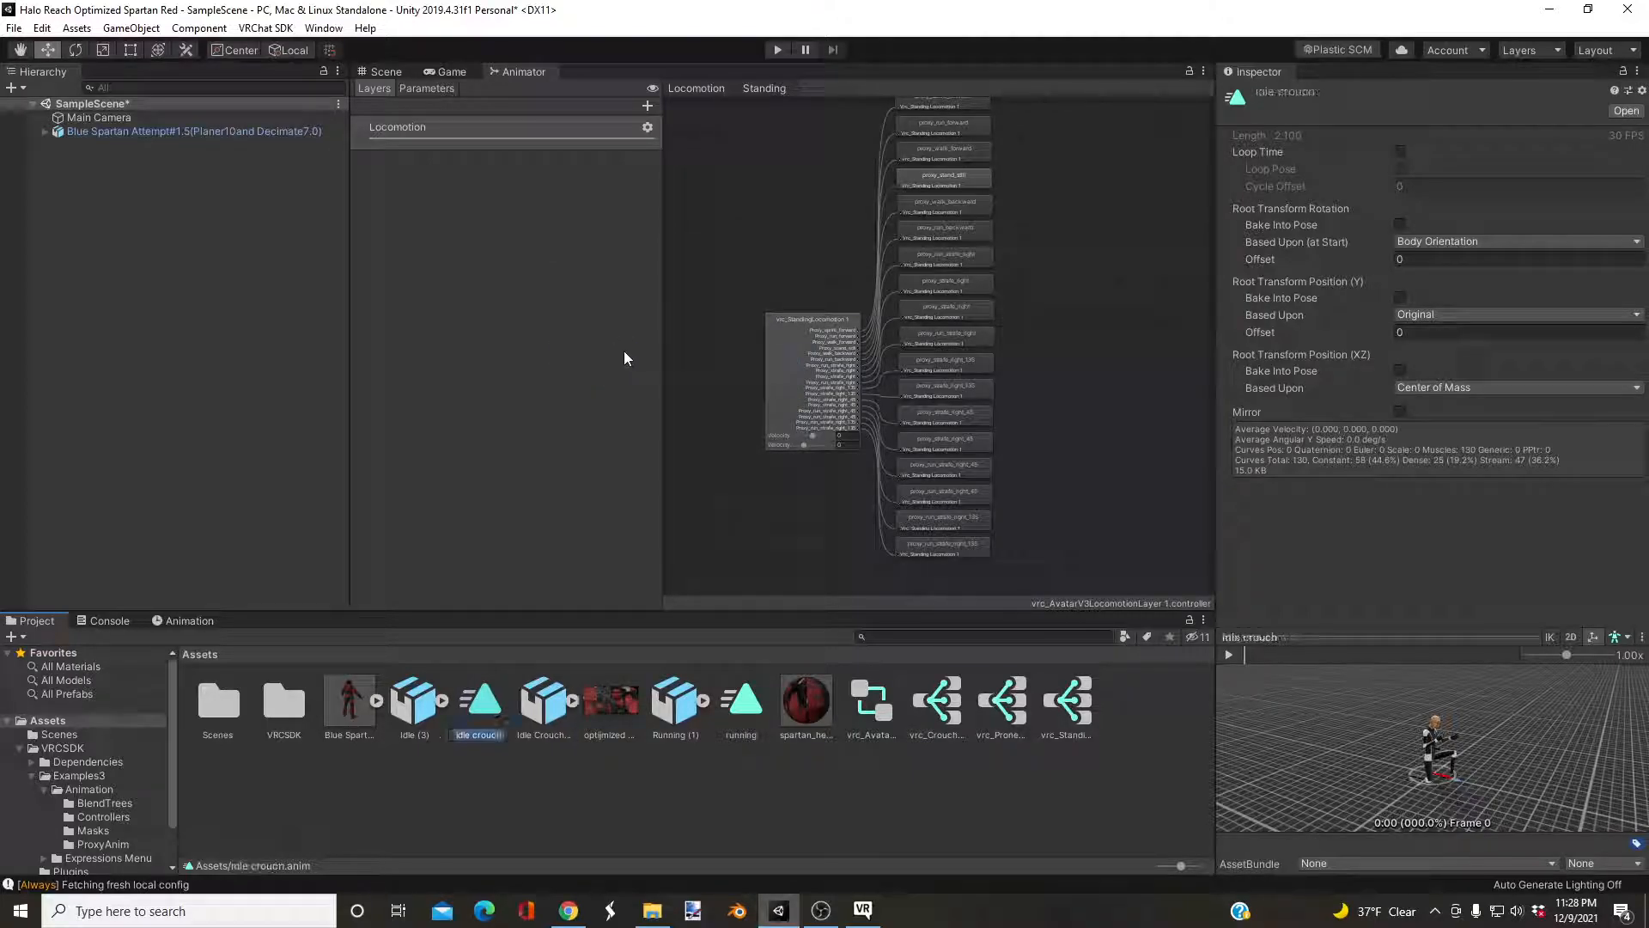
Set the Idle (3) model's rig animation type to Humanoid and apply the import settings.
click(421, 709)
click(442, 700)
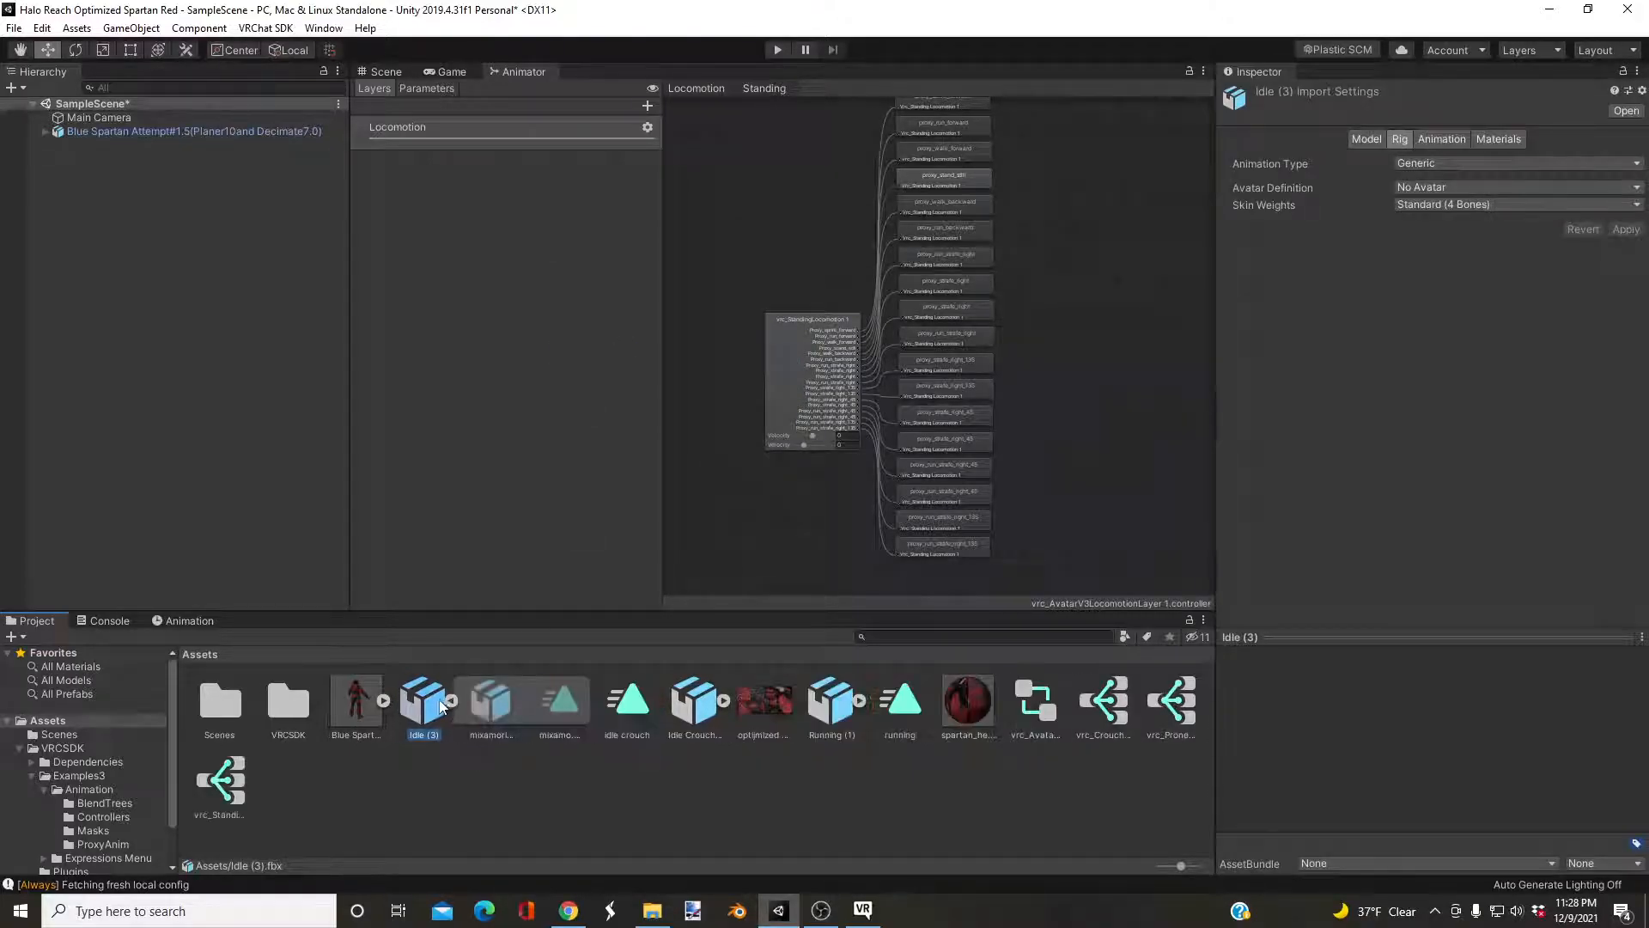
click(1414, 165)
click(1433, 243)
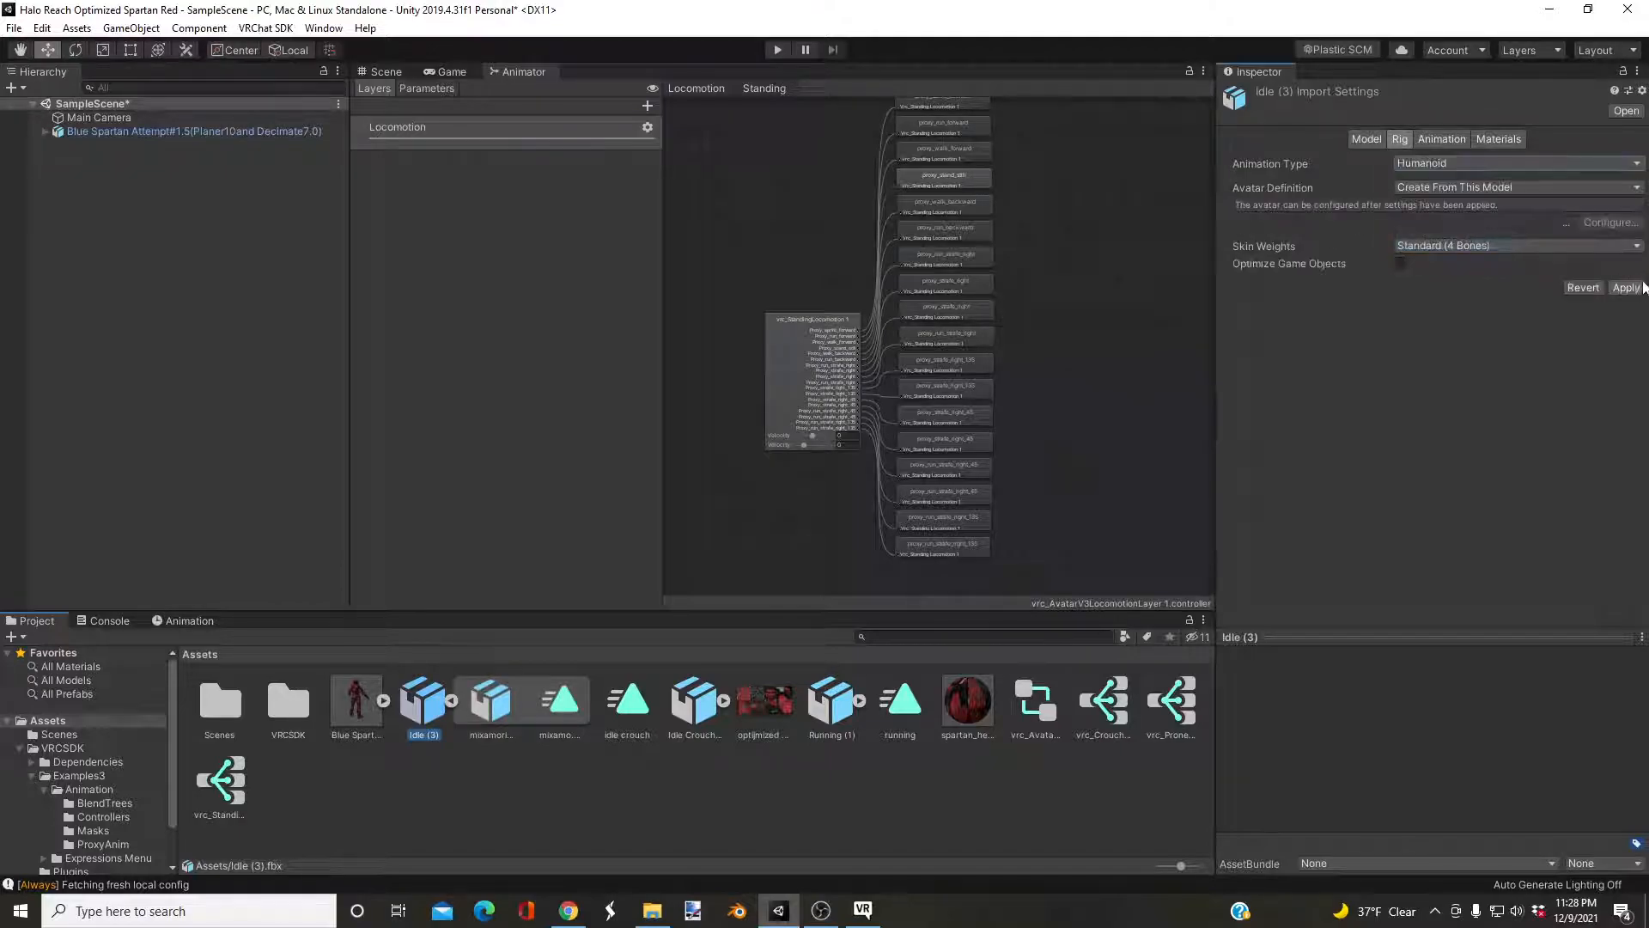
click(1628, 288)
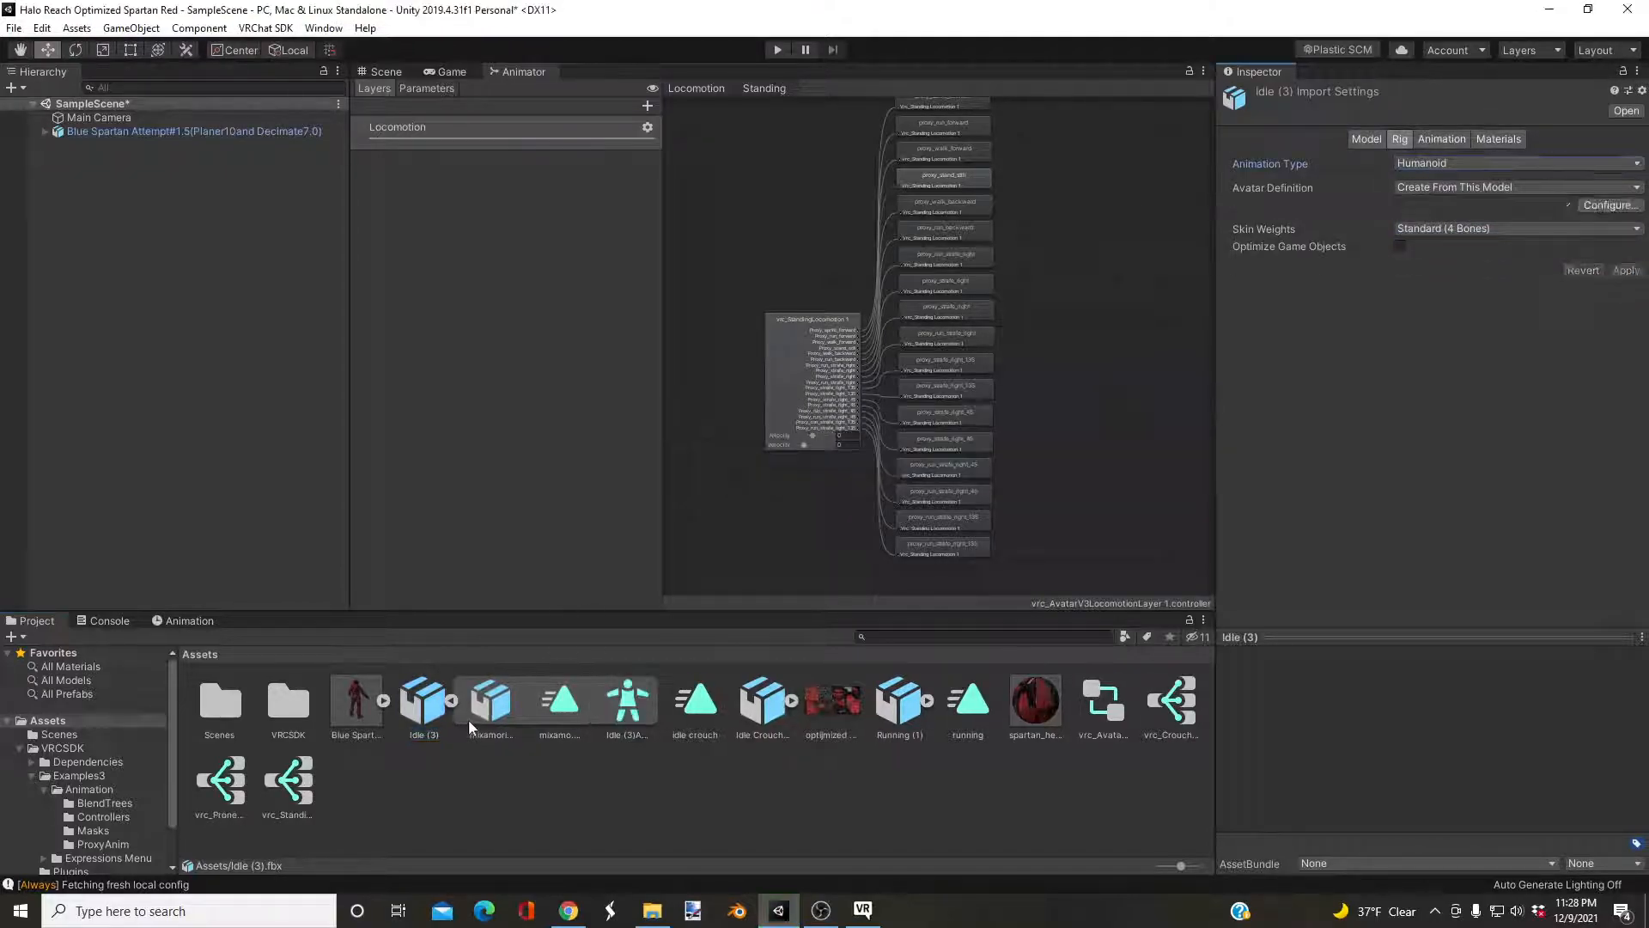
Duplicate the mixamo.com clip inside Idle (3) and rename the copy "idle".
click(556, 705)
key(ctrl+d)
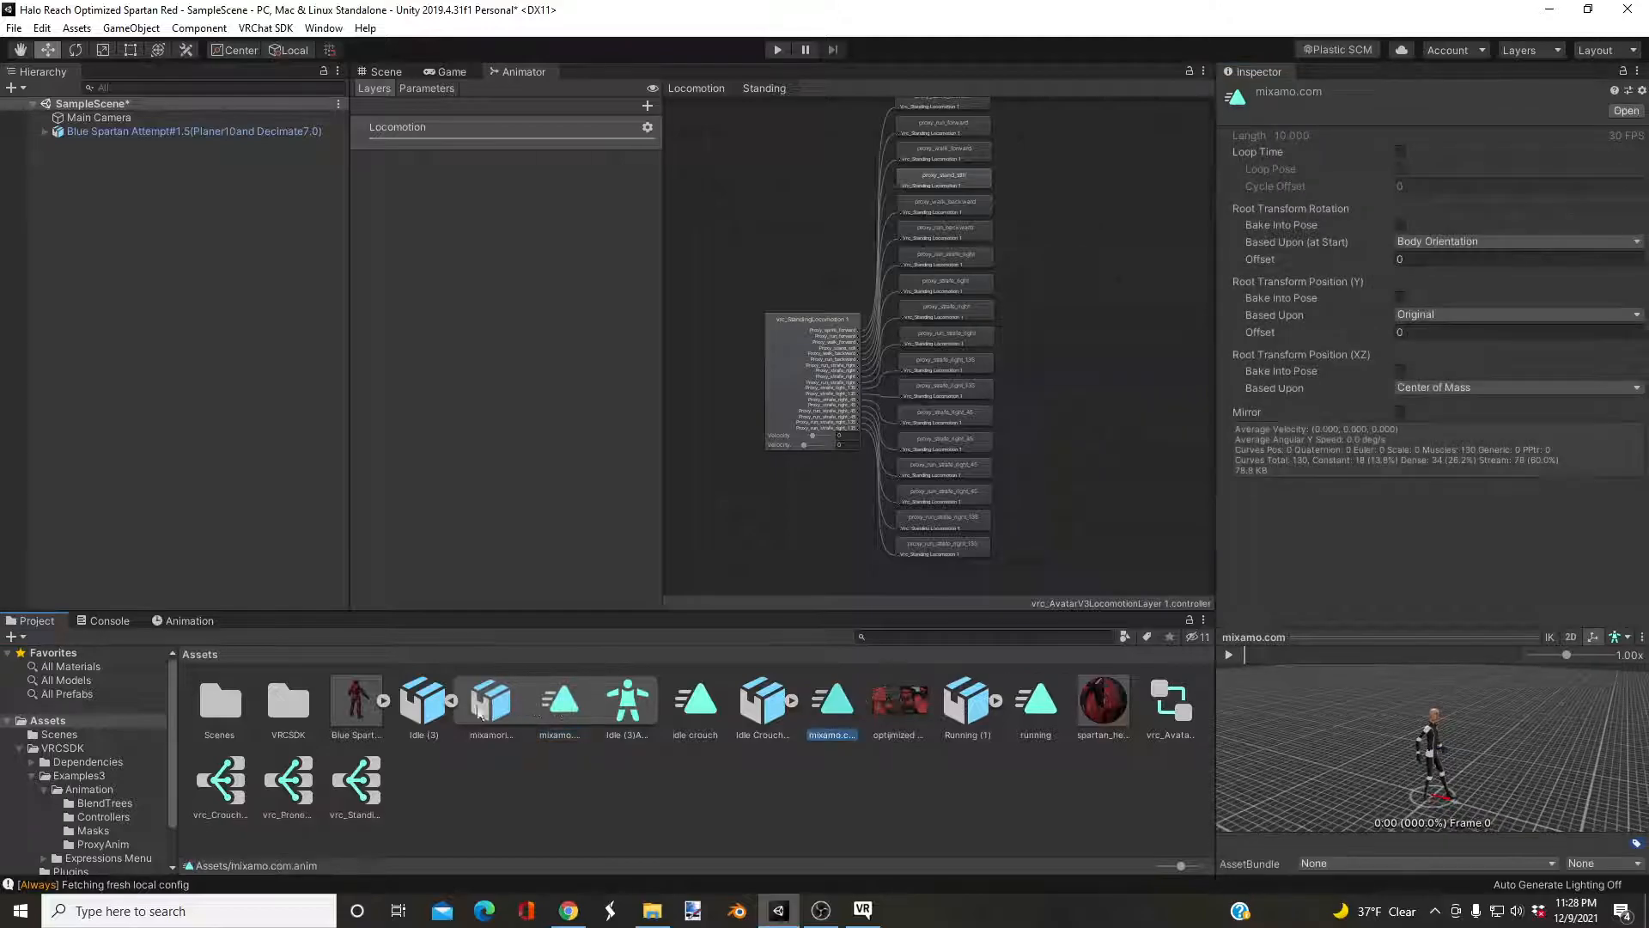
right_click(614, 706)
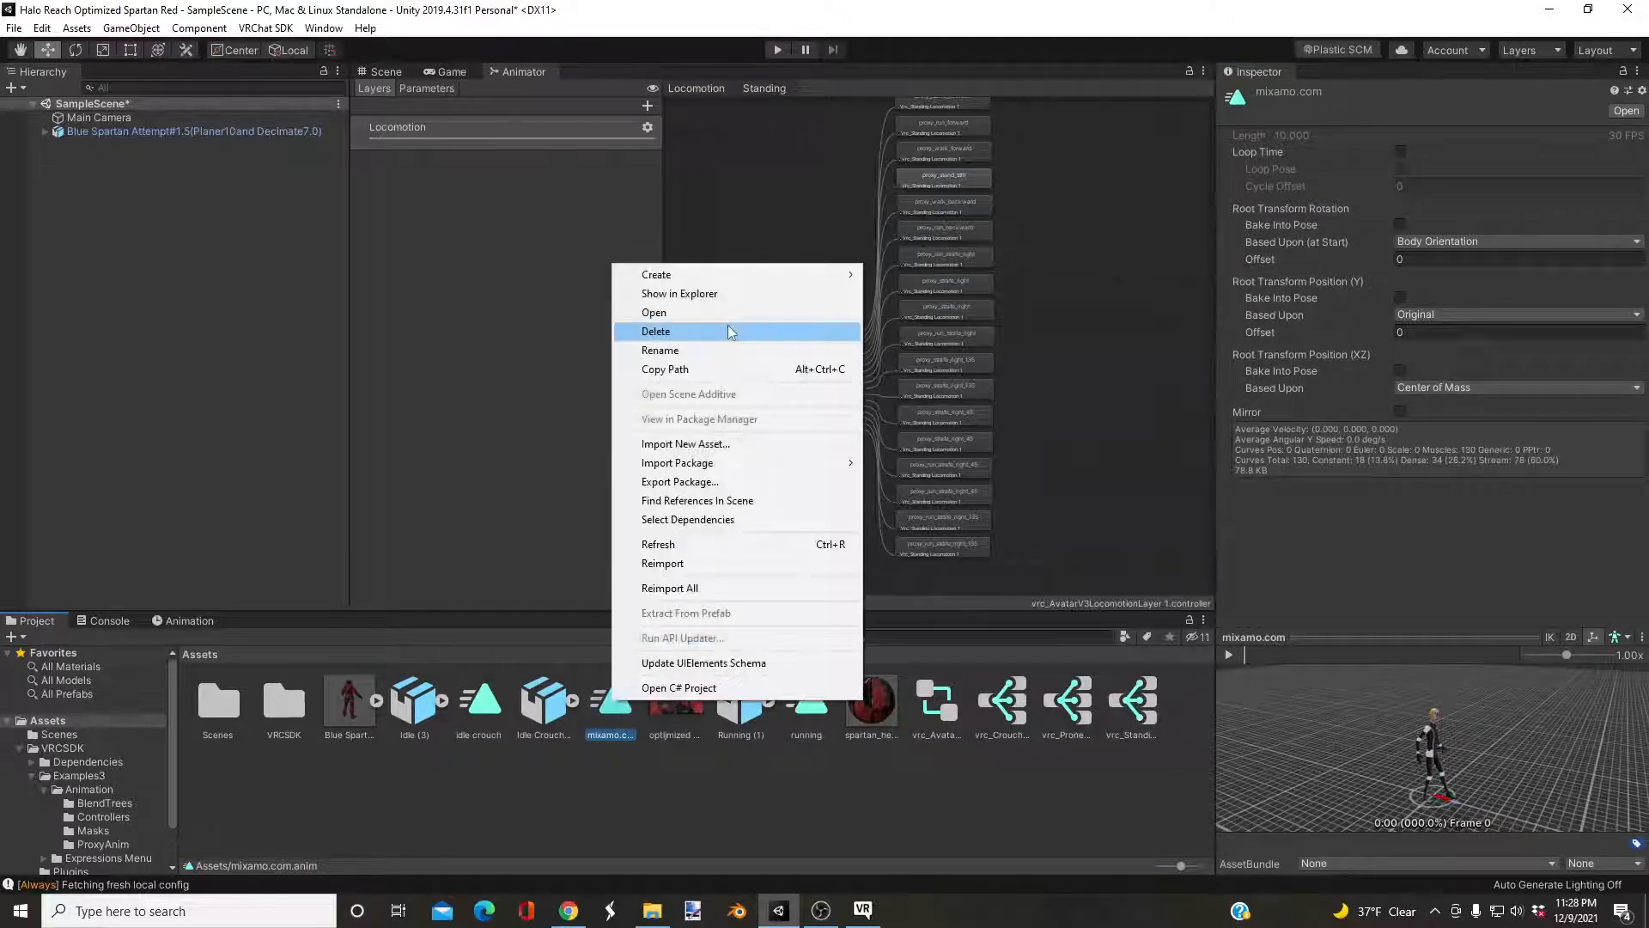
click(710, 348)
key(Return)
click(615, 771)
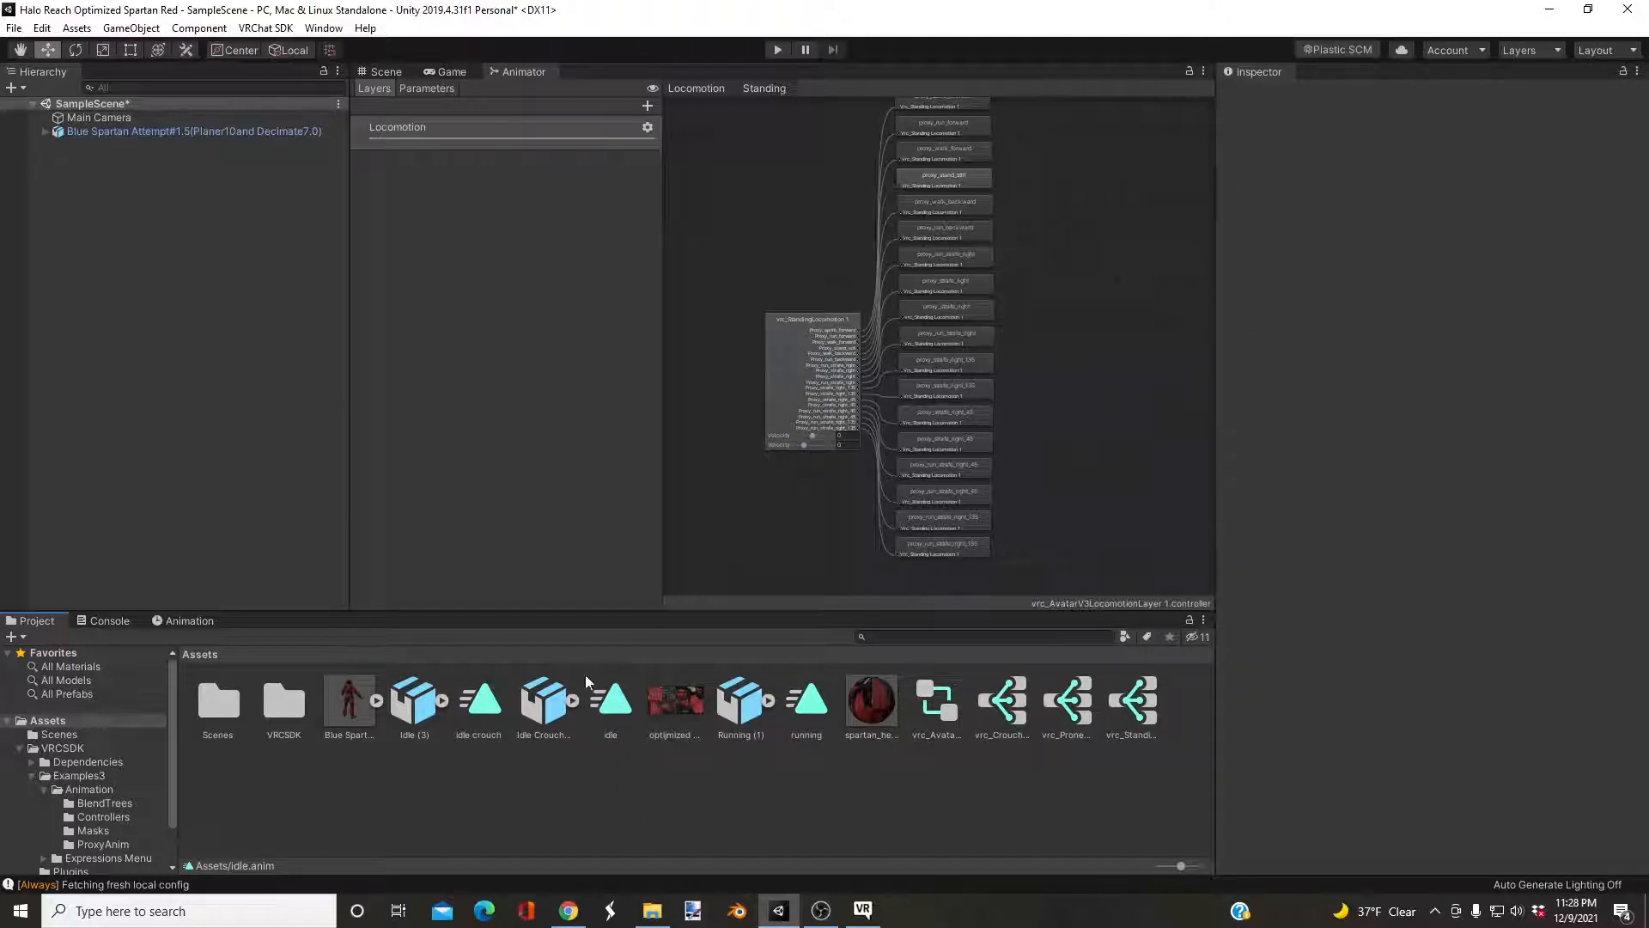
Replace the proxy_sprint_forward motion in the vrc_StandingLocomotion 1 blend tree with the running clip.
scroll(878, 348, down, 2)
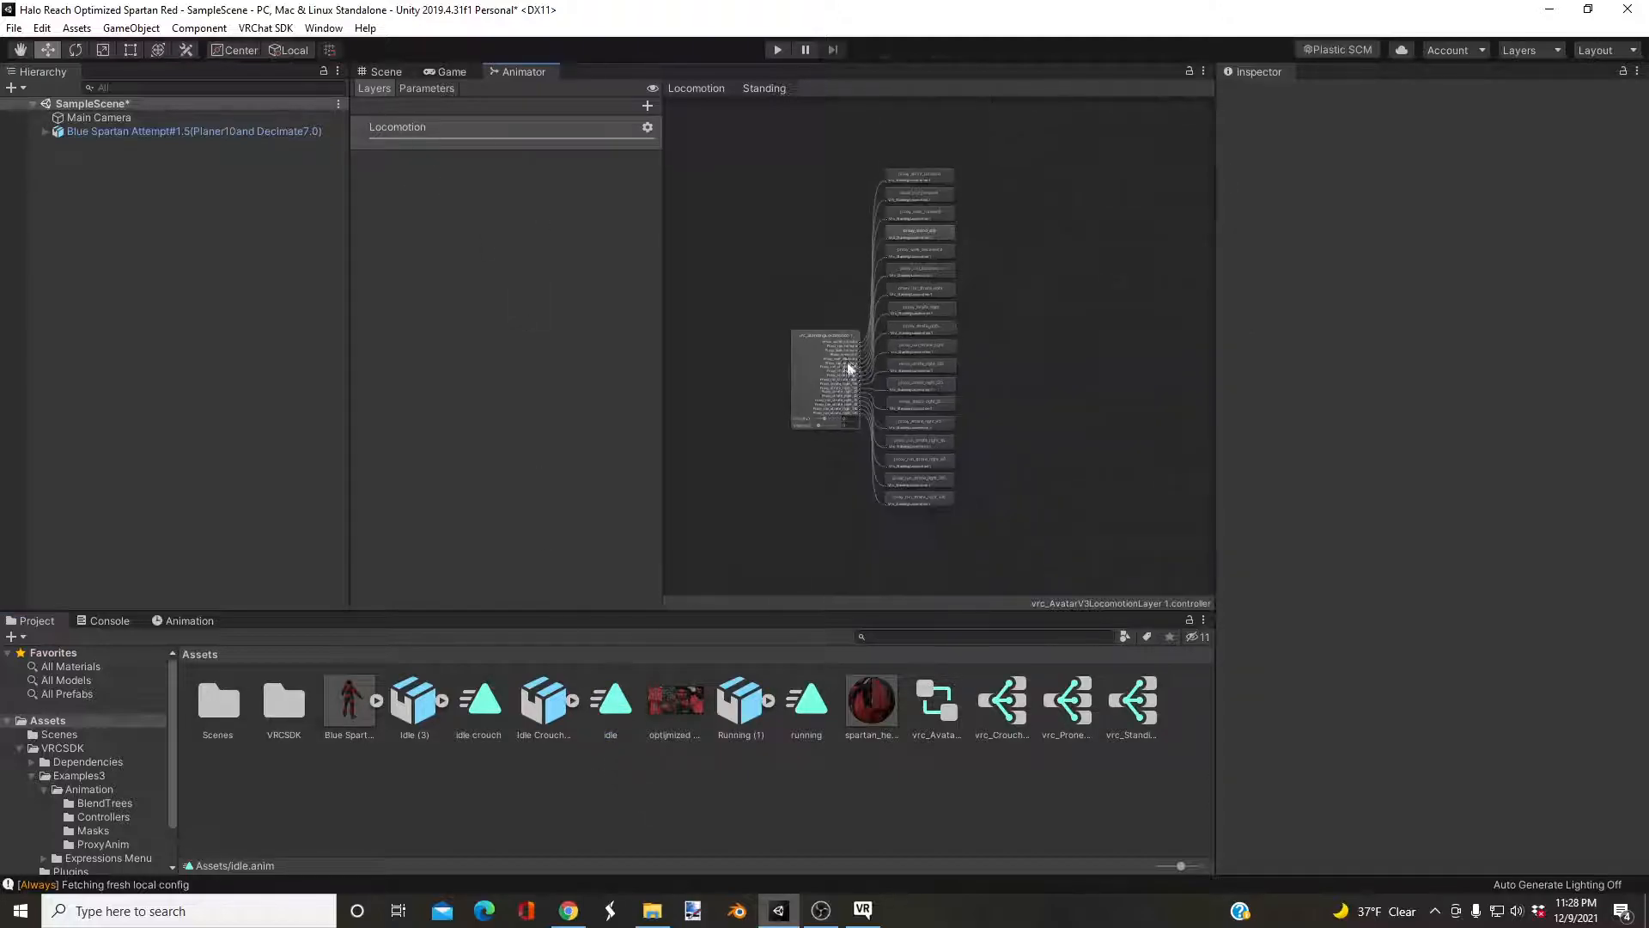
click(848, 401)
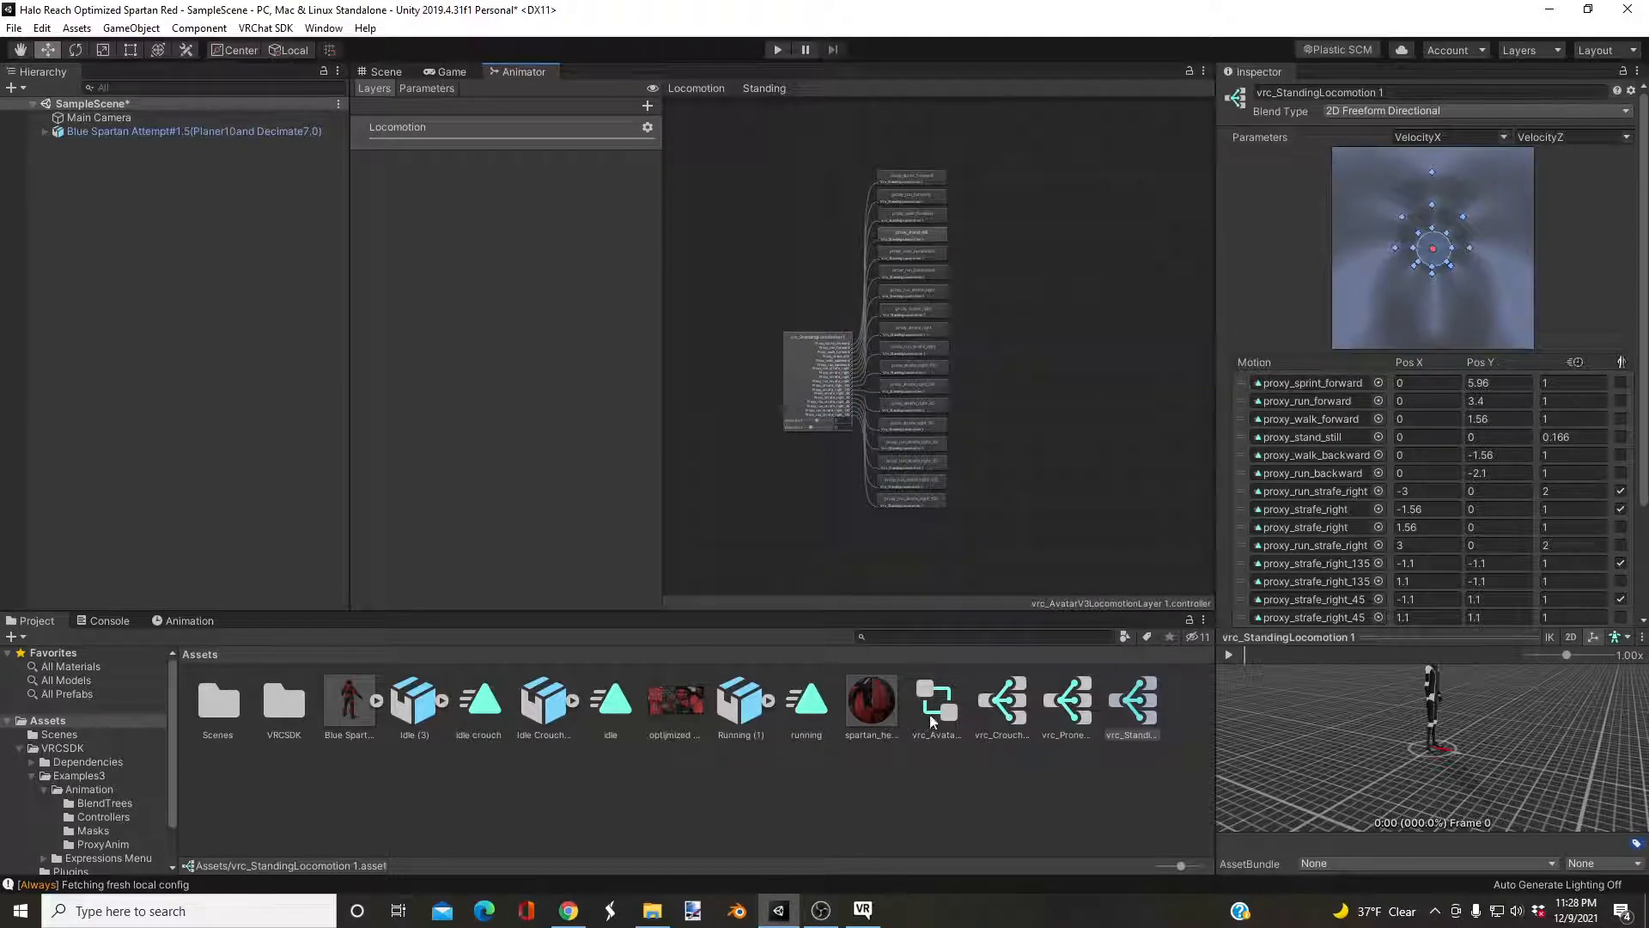
drag(809, 711, 1294, 383)
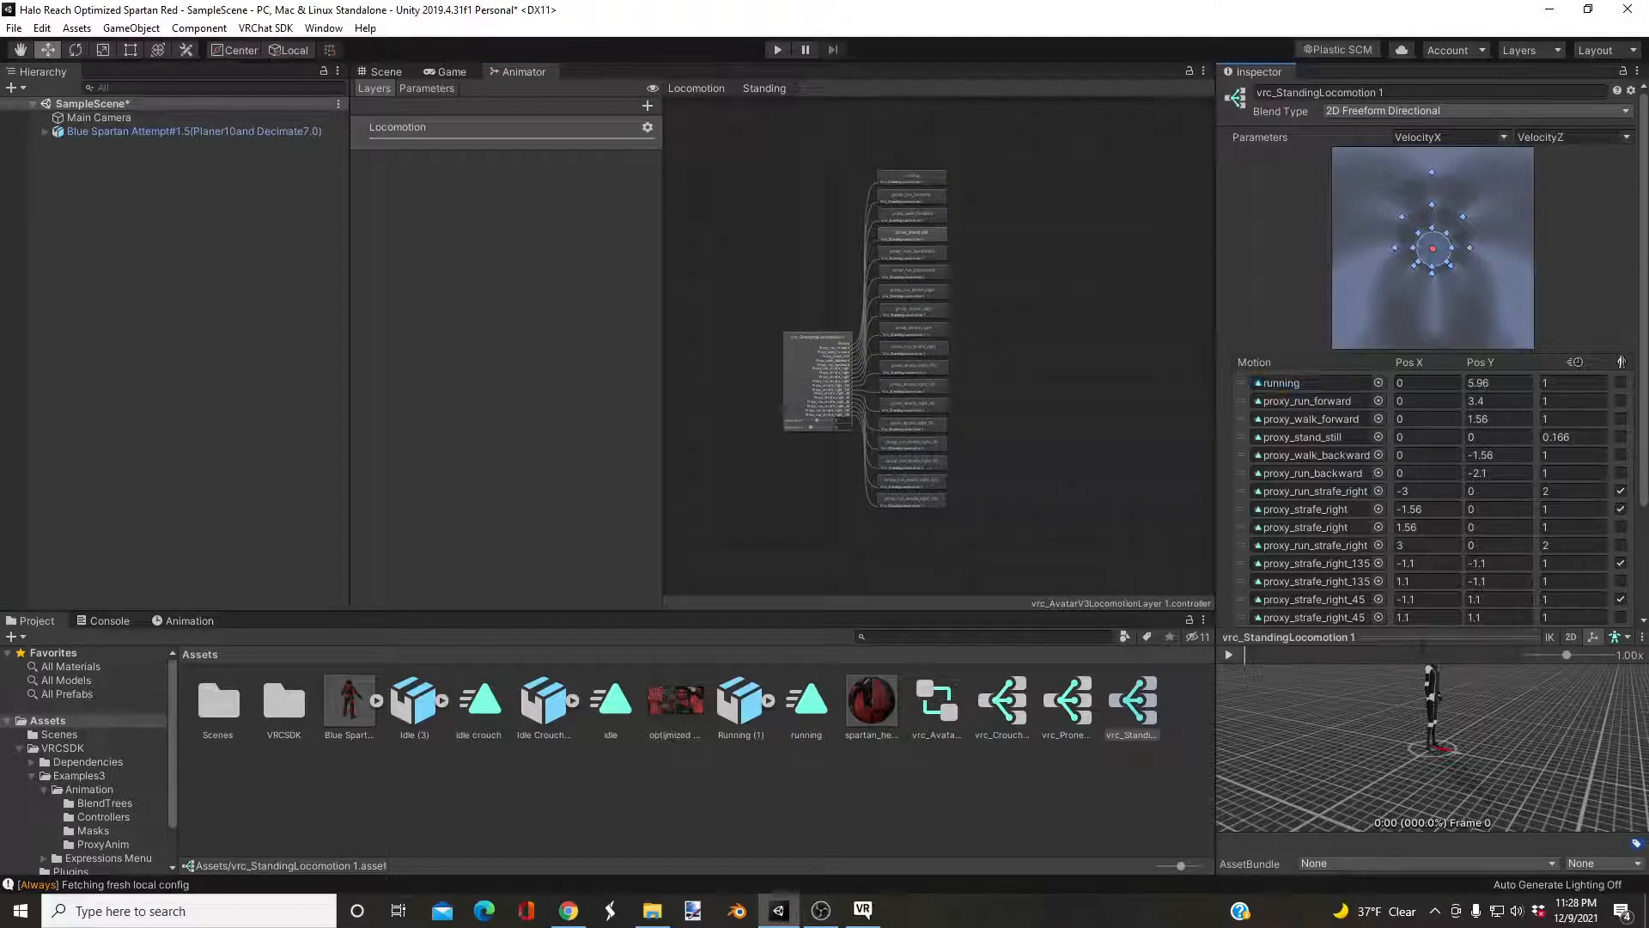
Play the standing blend tree preview and move the blend point to the running motion and back to the centre.
drag(1434, 653, 1434, 531)
click(1229, 533)
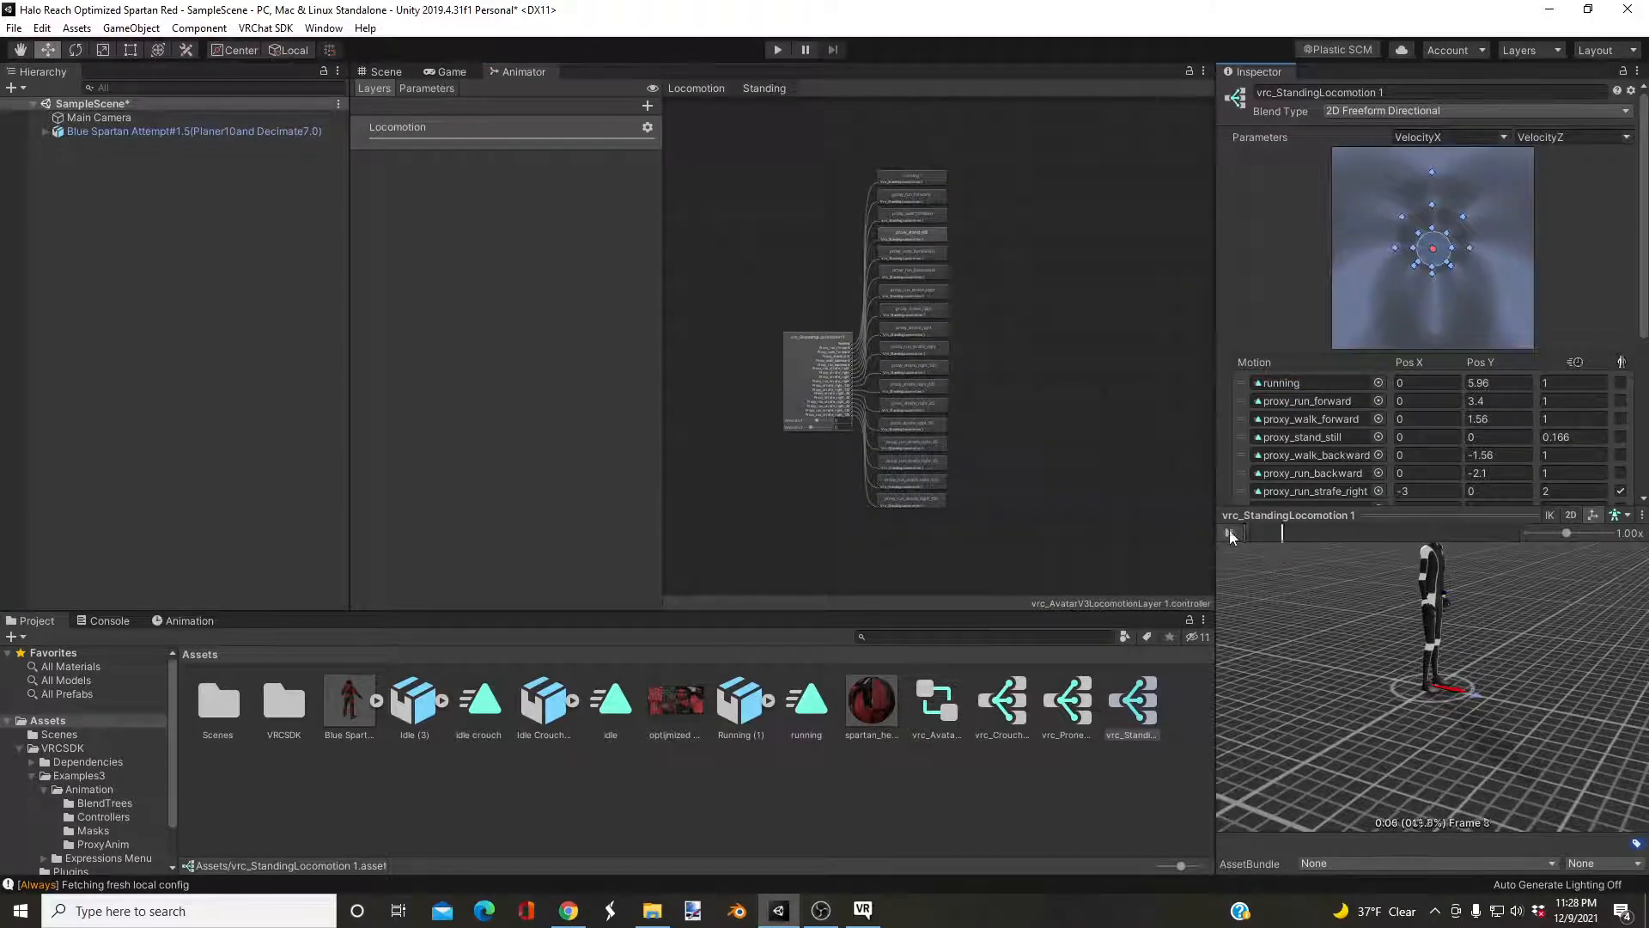
drag(1435, 255, 1433, 171)
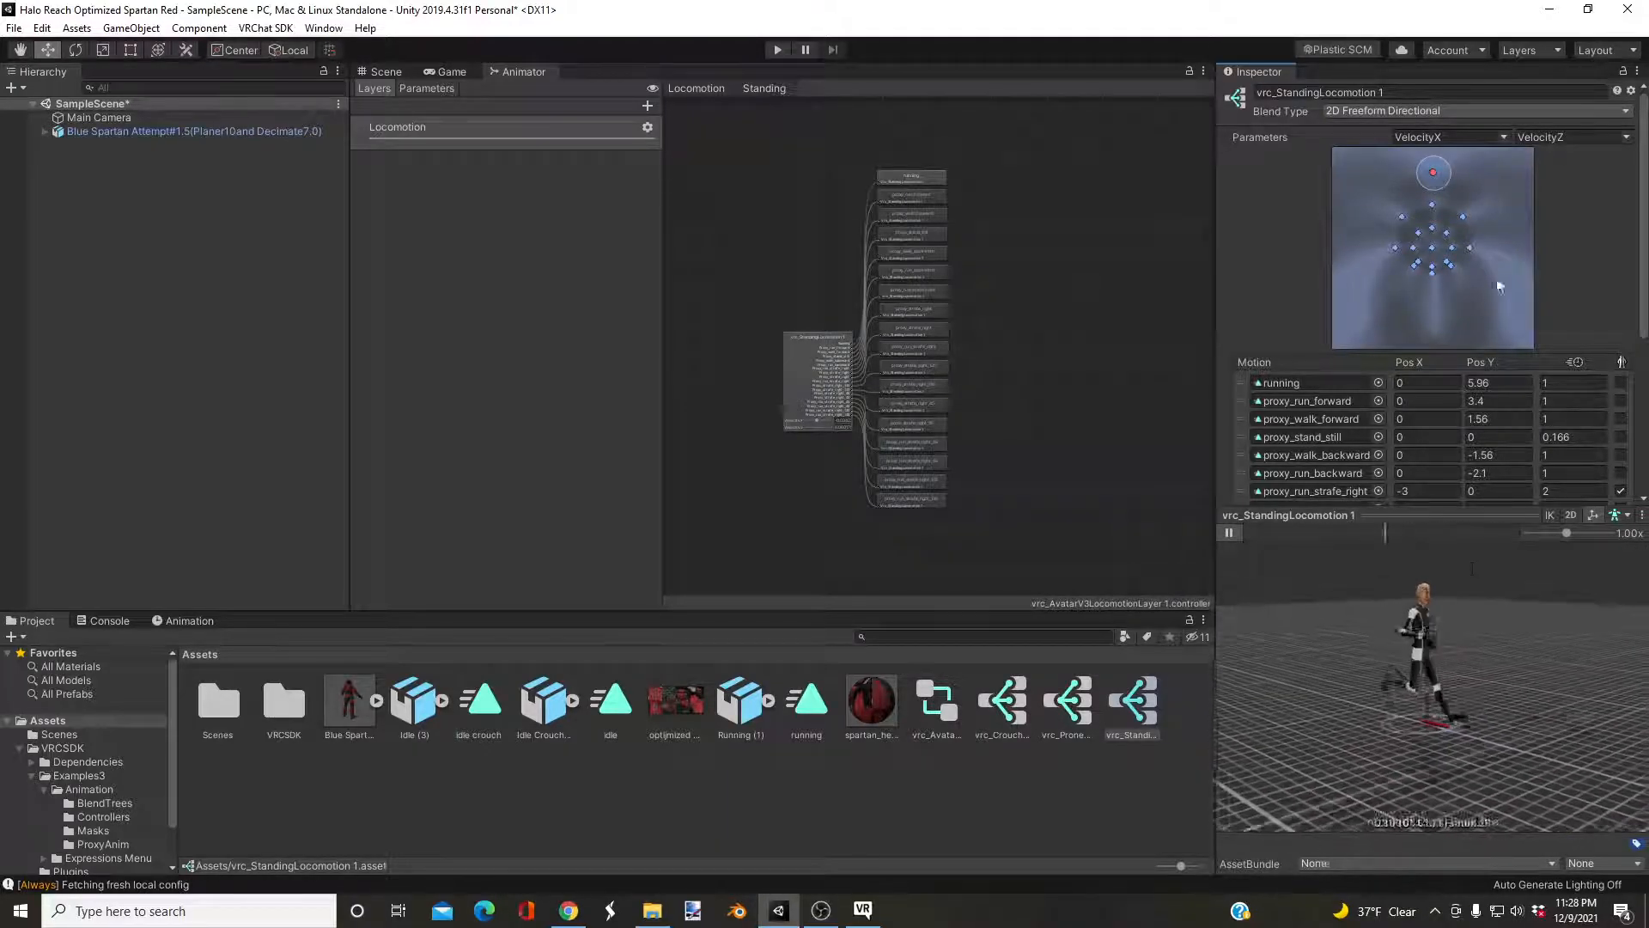
drag(1433, 171, 1432, 249)
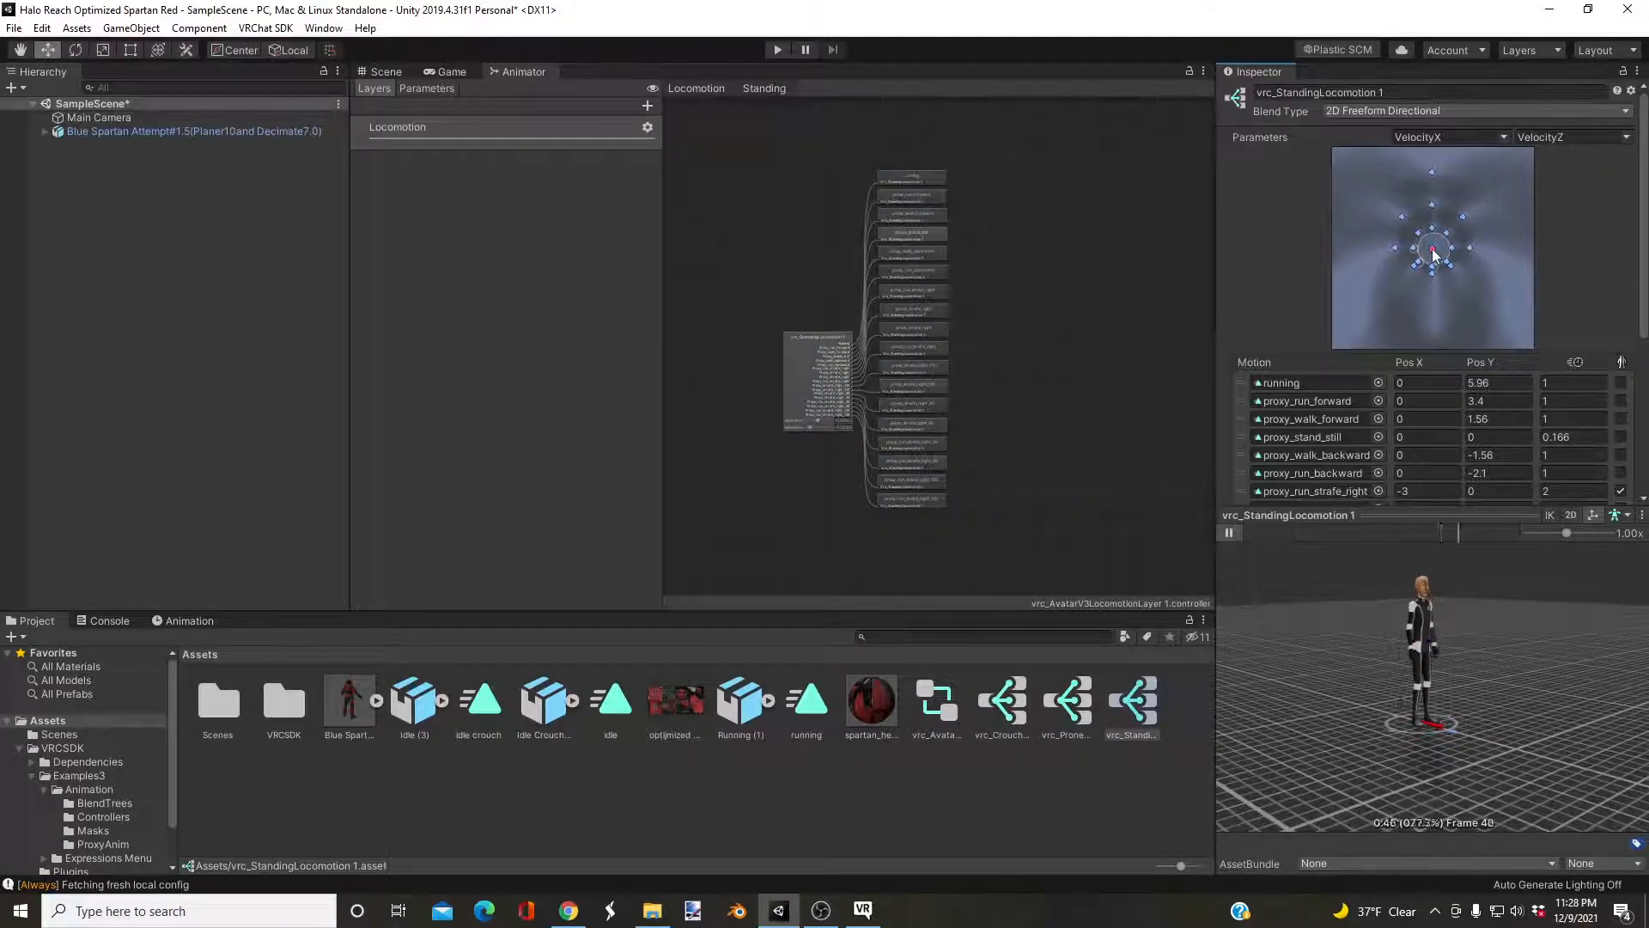
Replace the proxy_stand_still motion in the standing blend tree with the idle clip and check its preview.
drag(1339, 515, 1342, 607)
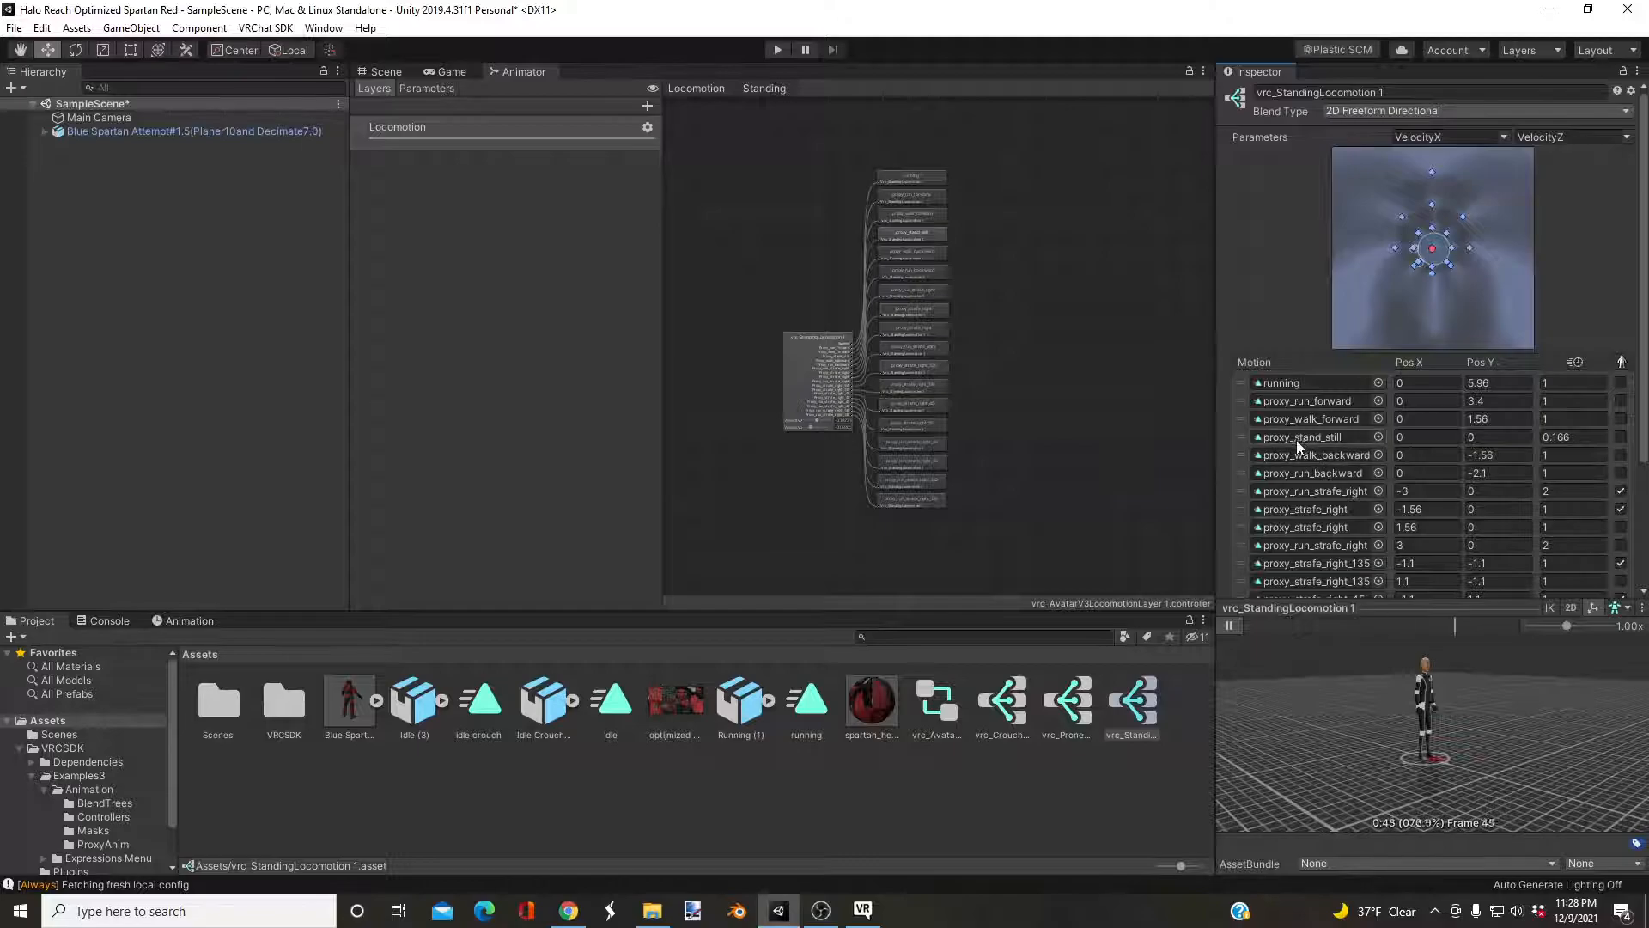
drag(618, 707, 1299, 438)
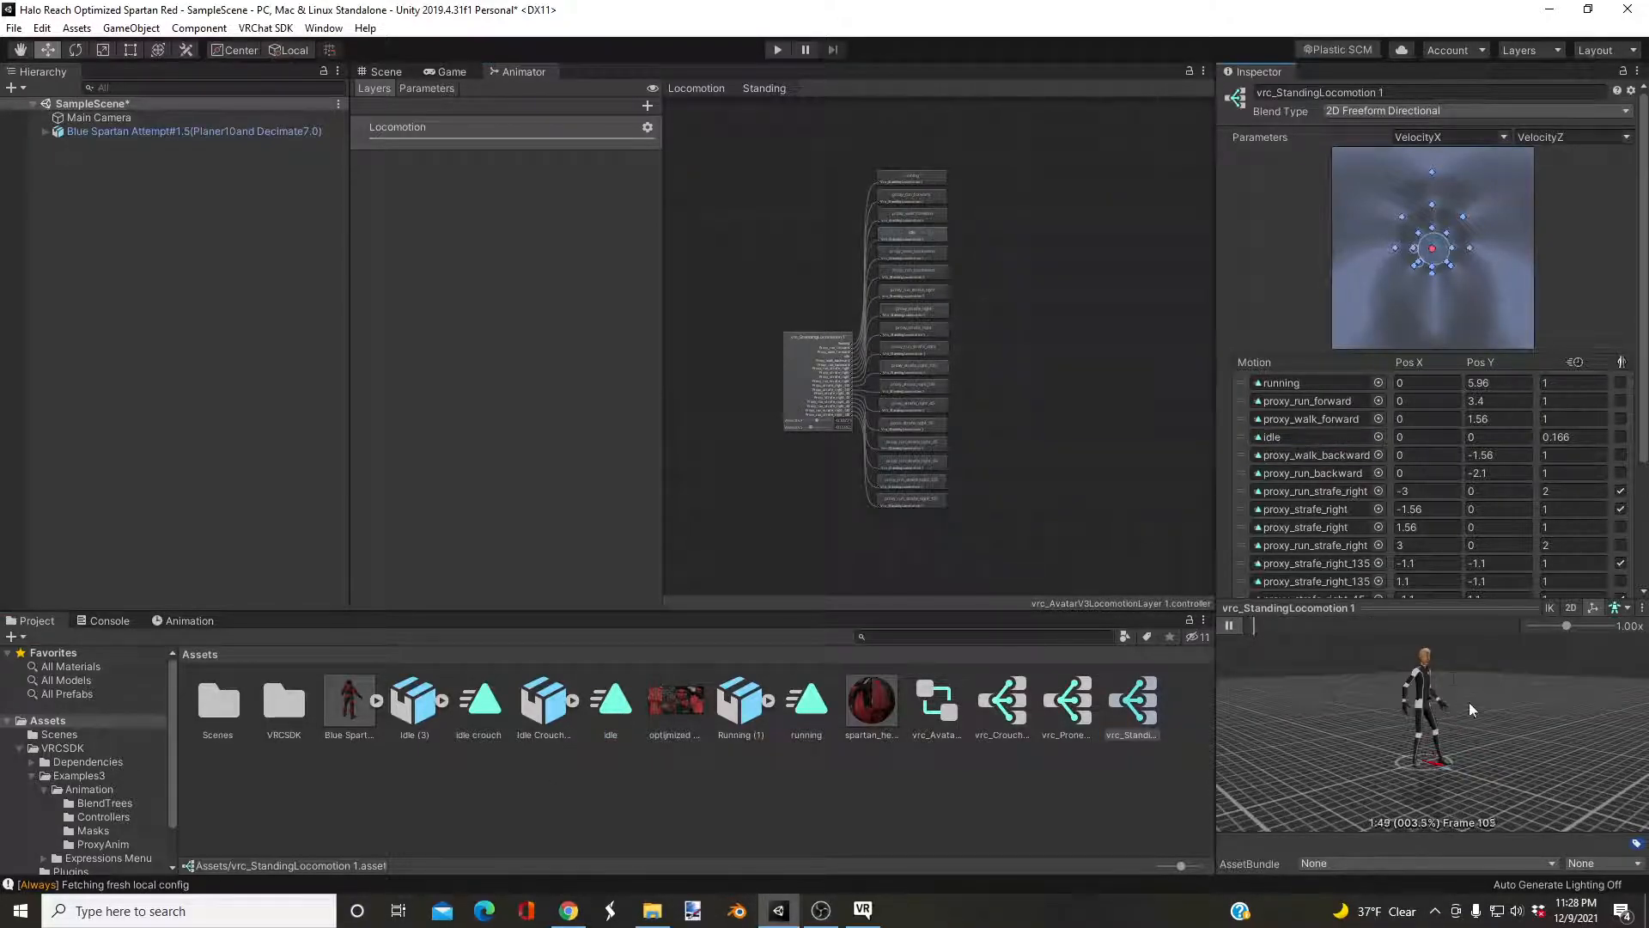
drag(1463, 697, 1385, 720)
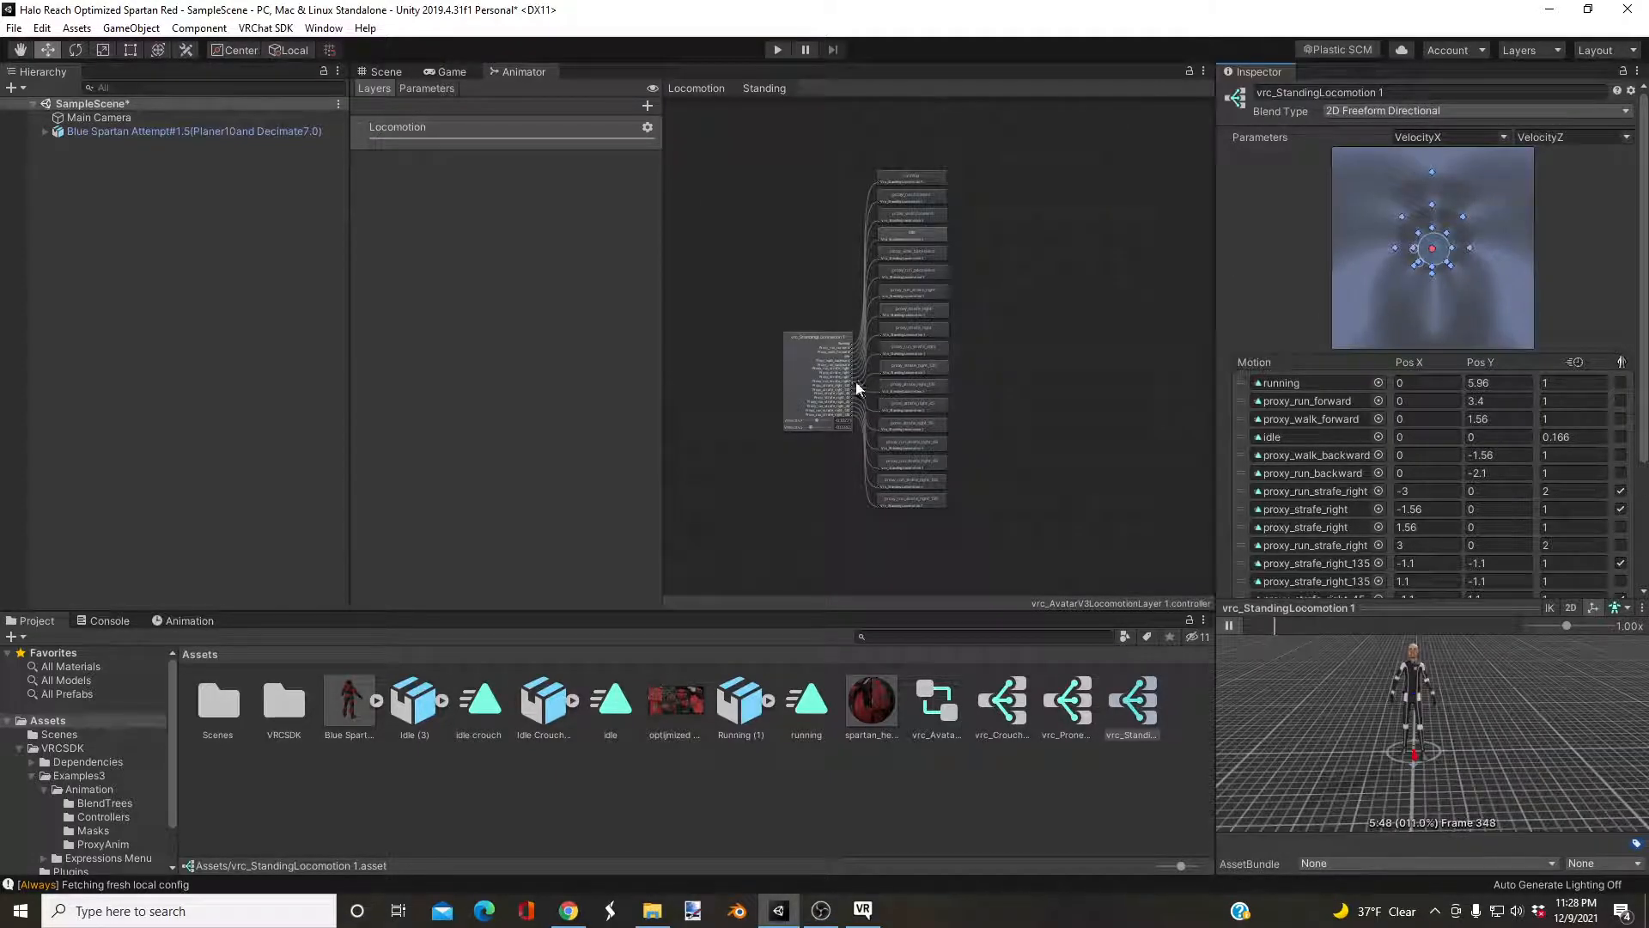
Replace the proxy_crouch_still motion in the Crouching state's vrc_CrouchingLocomotion 1 blend tree with the idle crouch clip and check its preview.
click(687, 89)
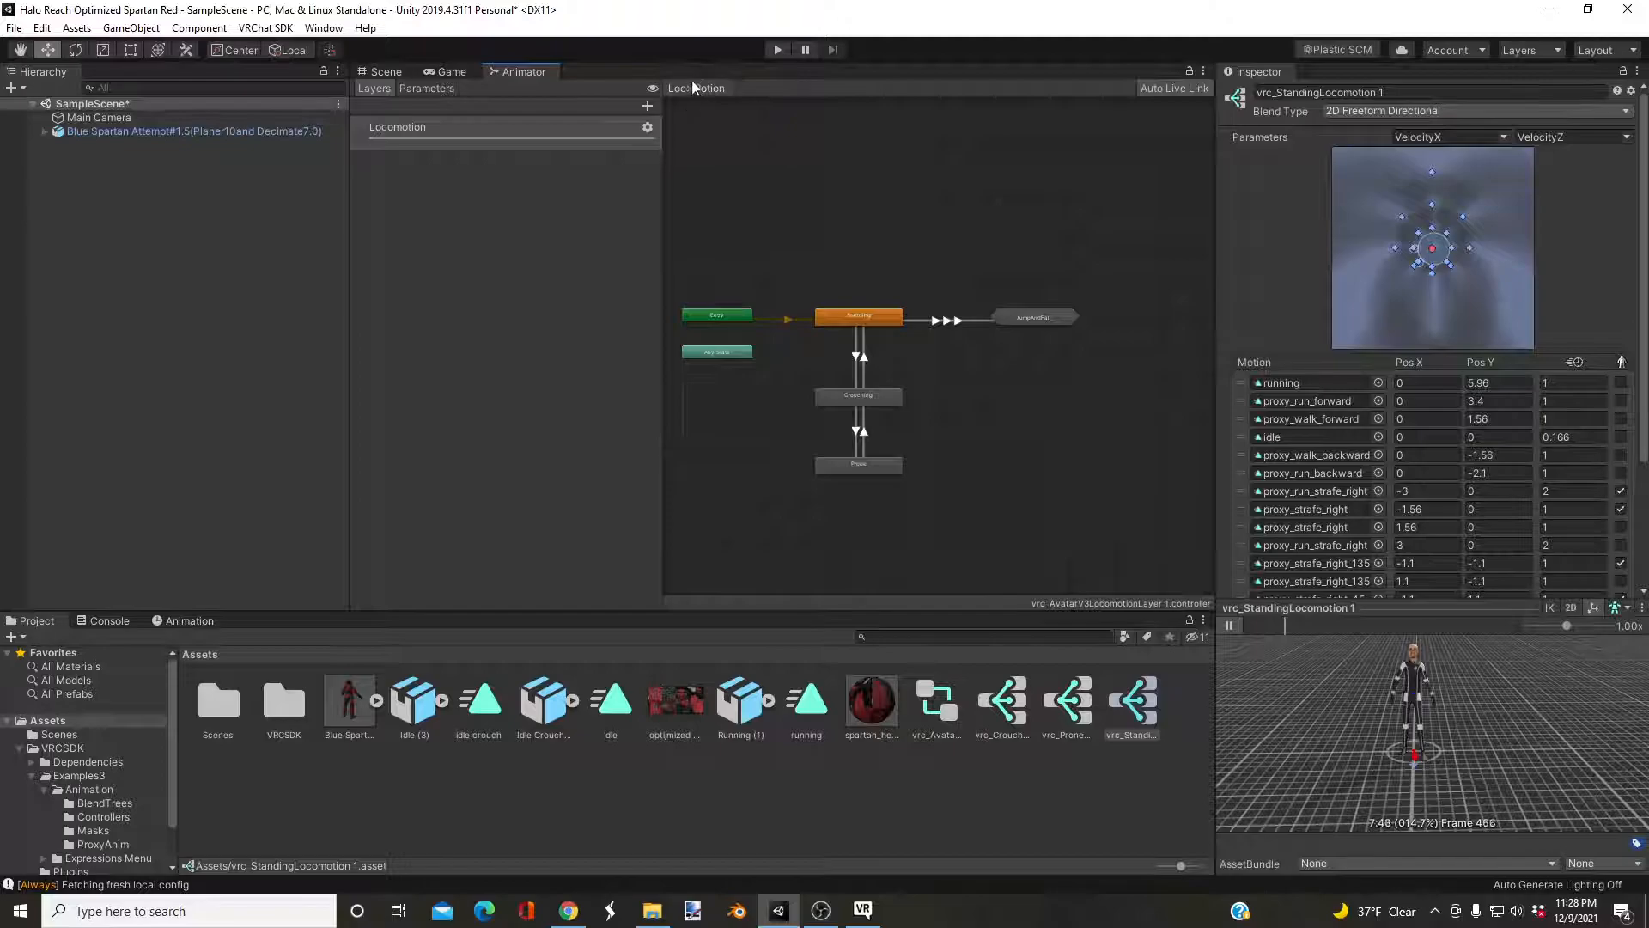
scroll(905, 340, up, 3)
scroll(905, 343, up, 2)
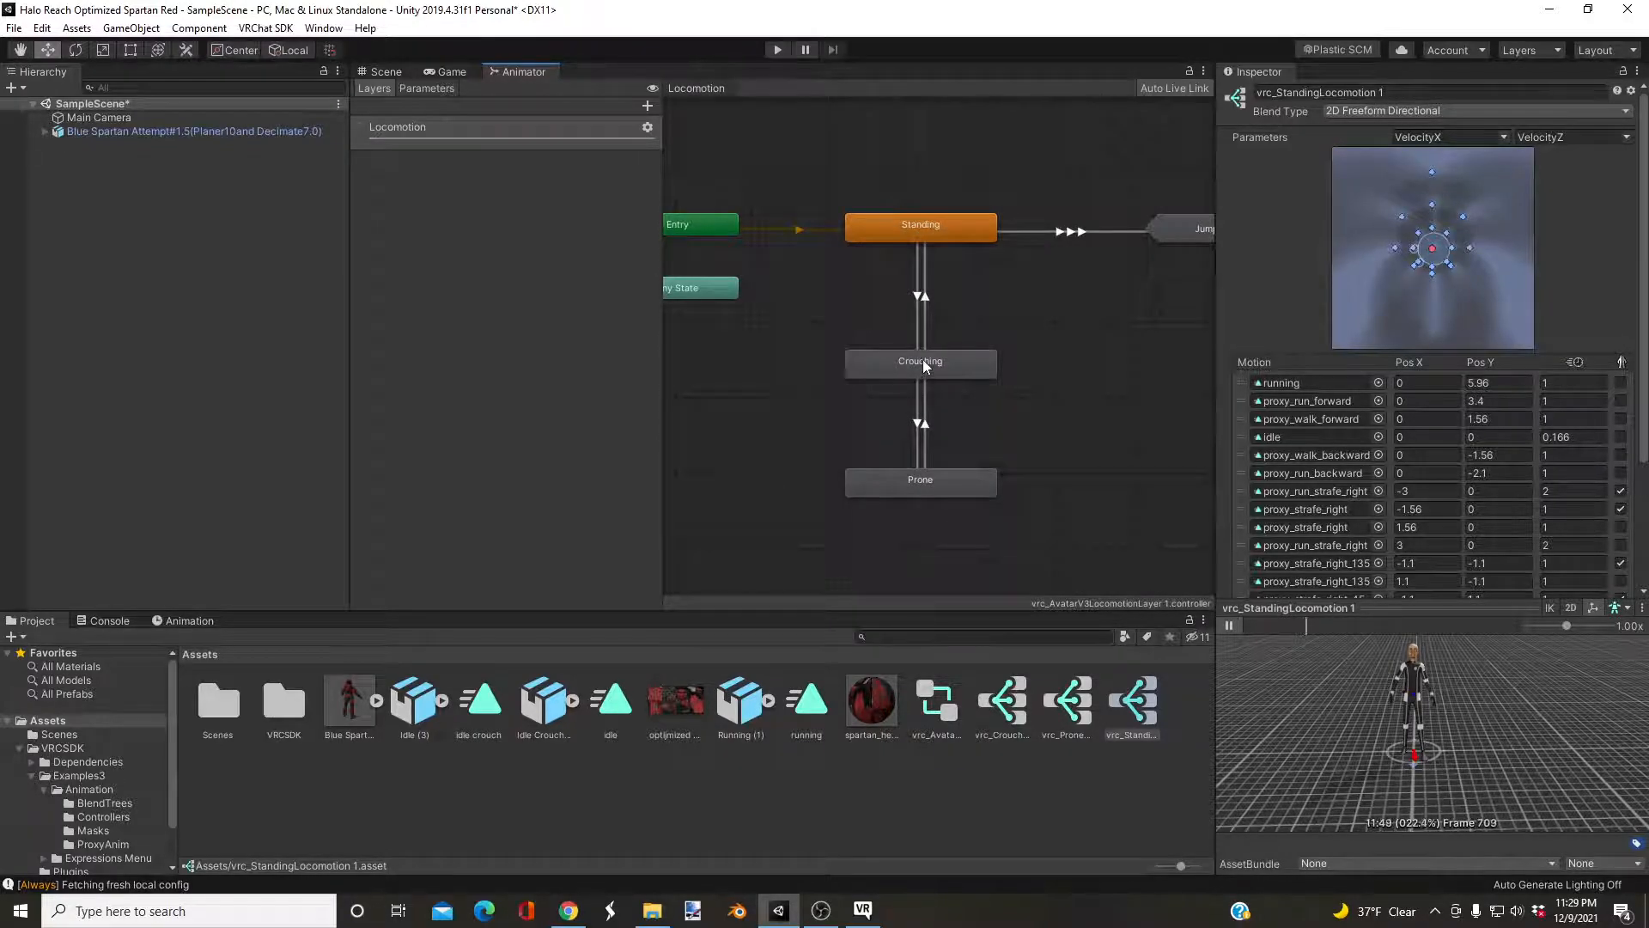
double_click(923, 359)
scroll(809, 270, down, 3)
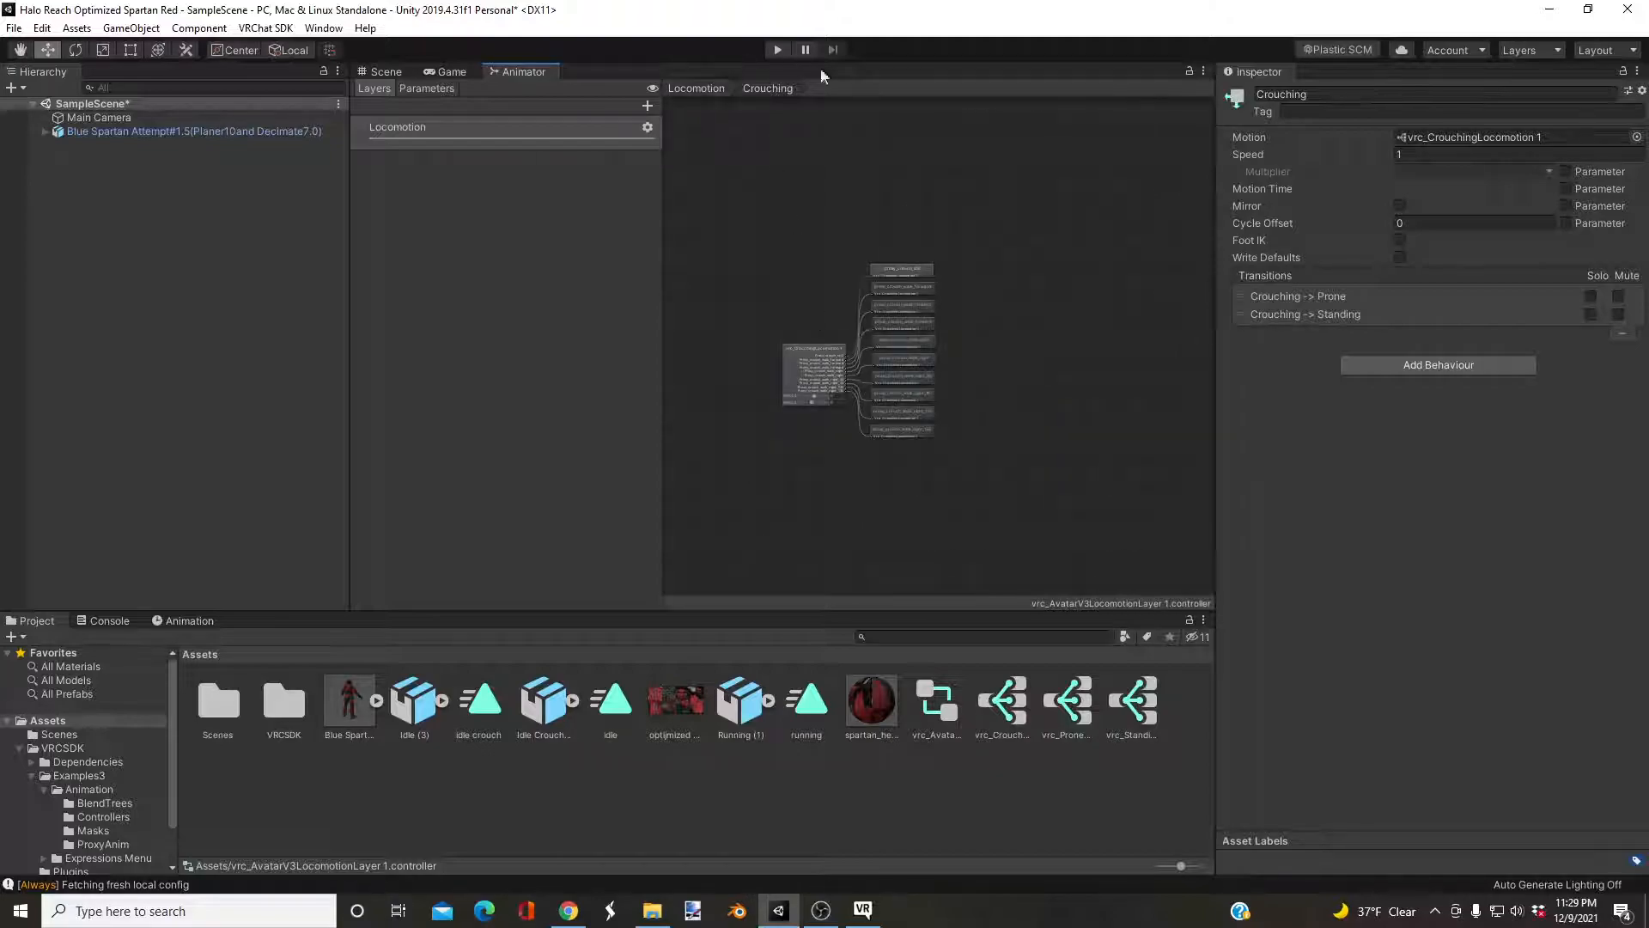
click(690, 86)
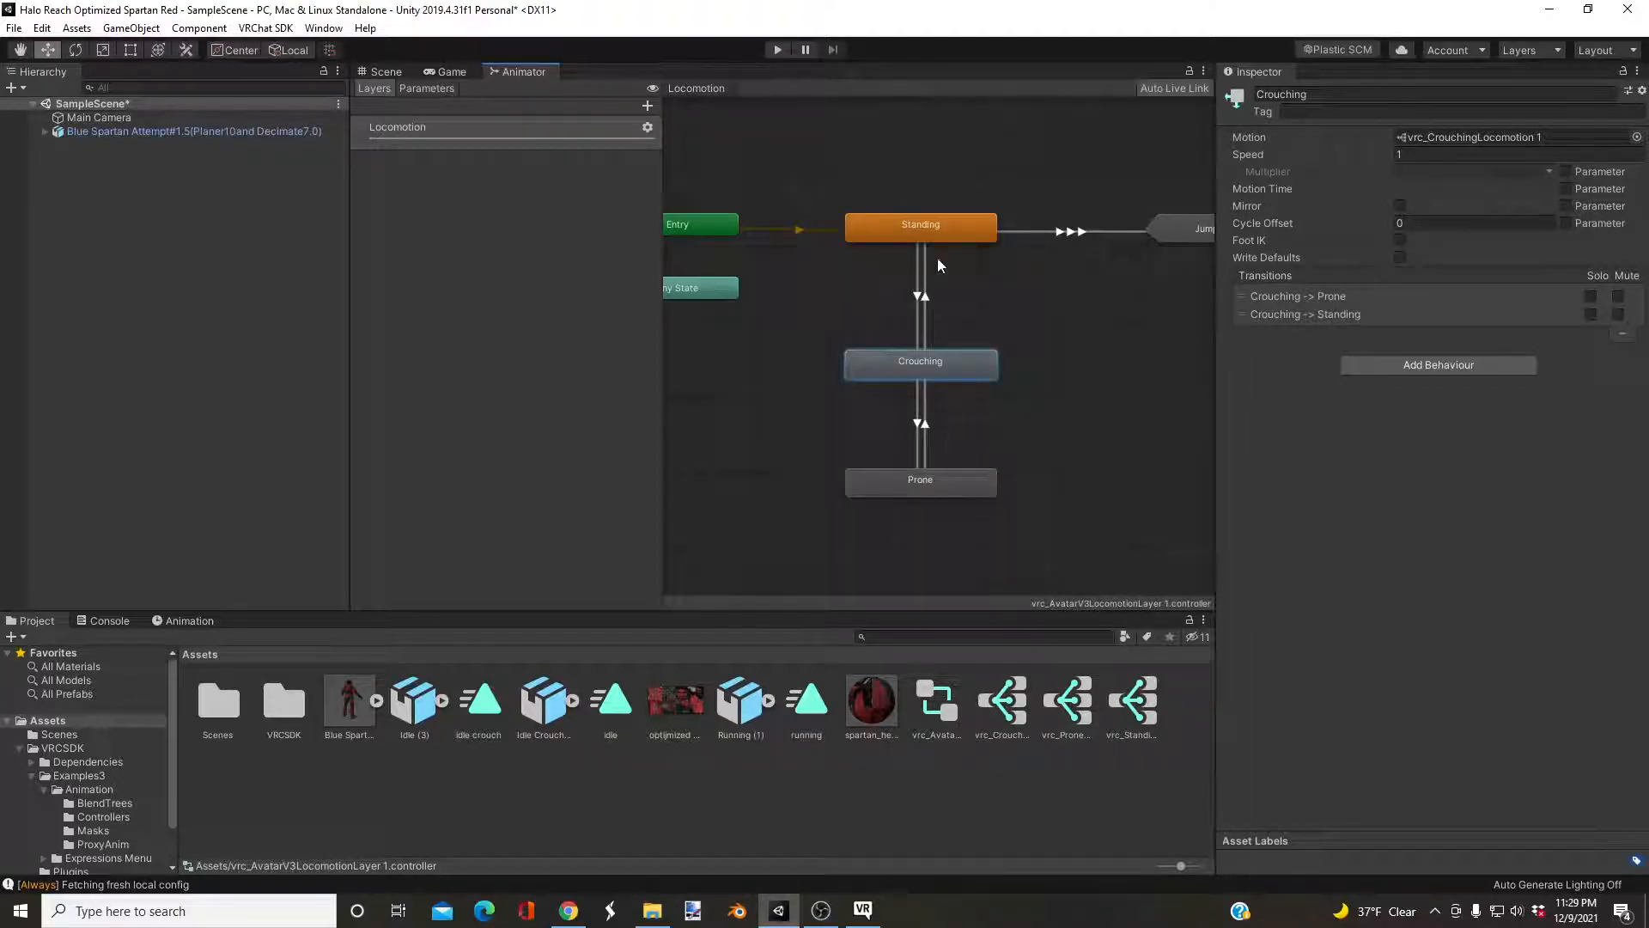
double_click(946, 365)
click(791, 371)
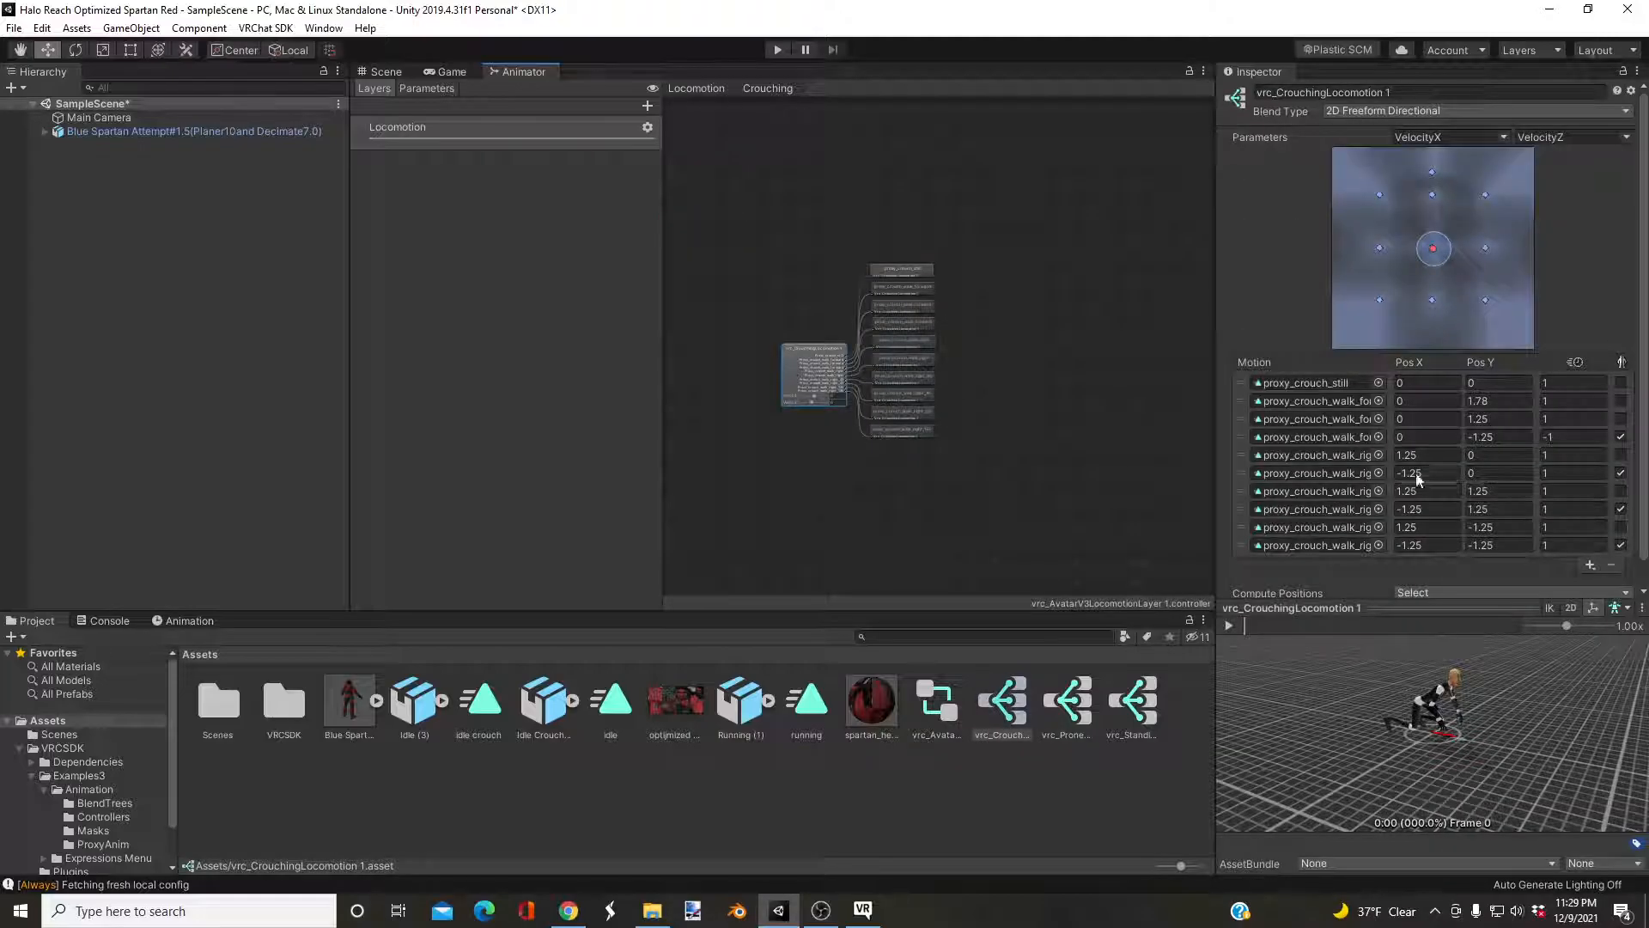
drag(476, 715, 1296, 375)
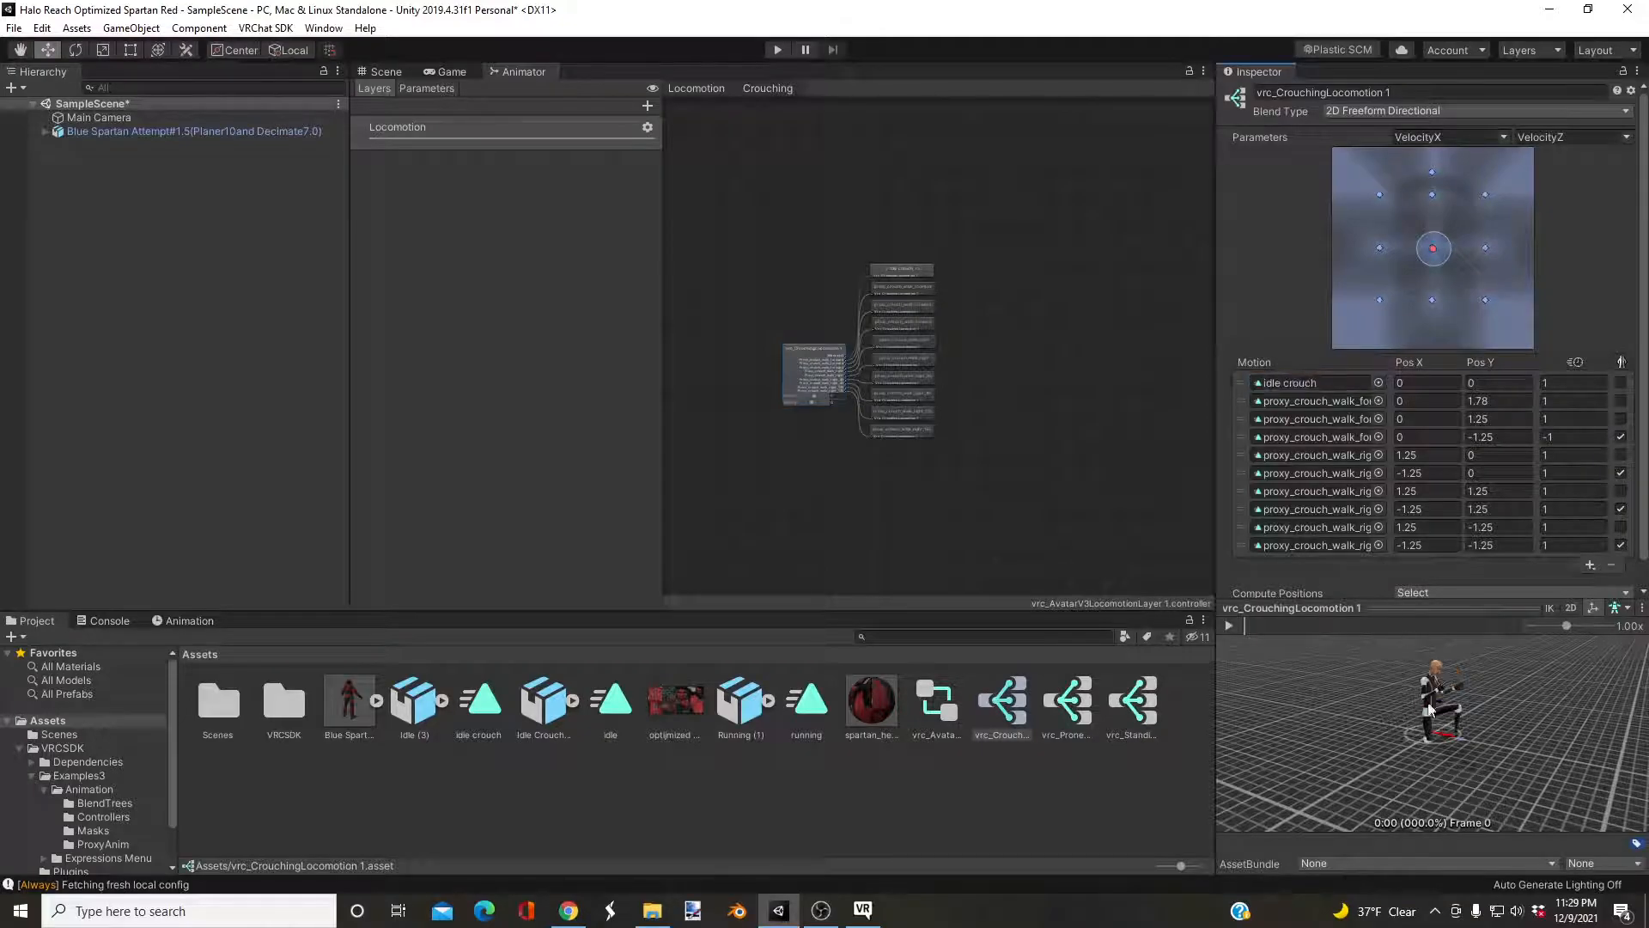
drag(1494, 723, 1461, 733)
scroll(1340, 700, up, 3)
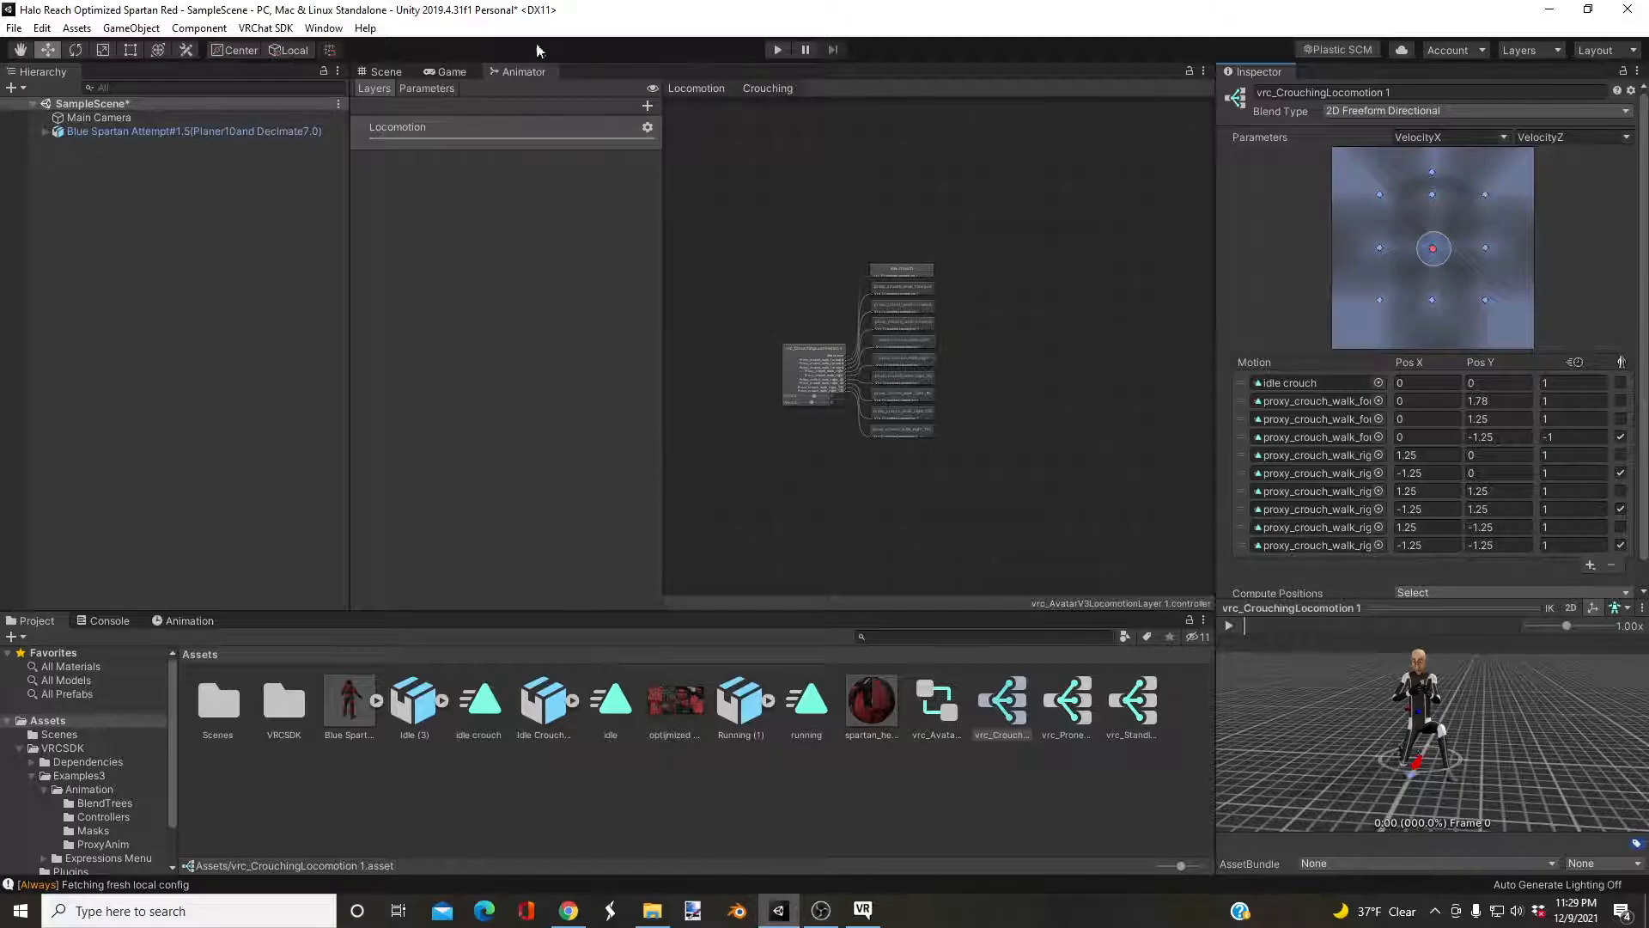
Return to the Locomotion layer and look over its Prone, Crouching and JumpAndFall states.
click(709, 91)
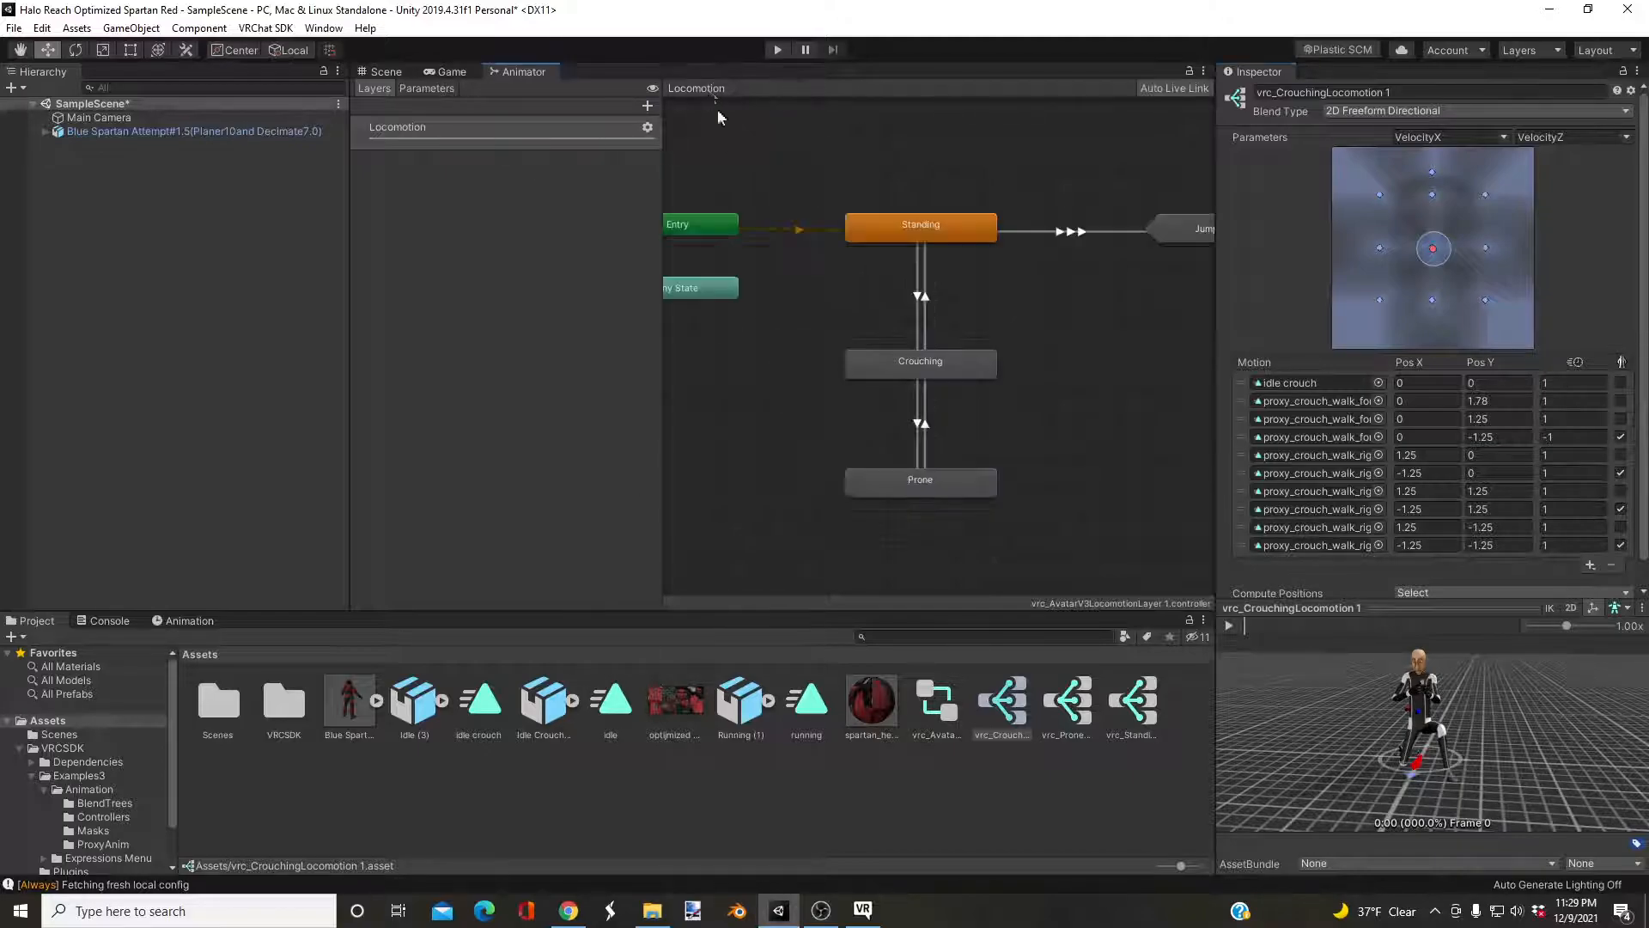
click(901, 481)
scroll(914, 443, down, 2)
click(899, 387)
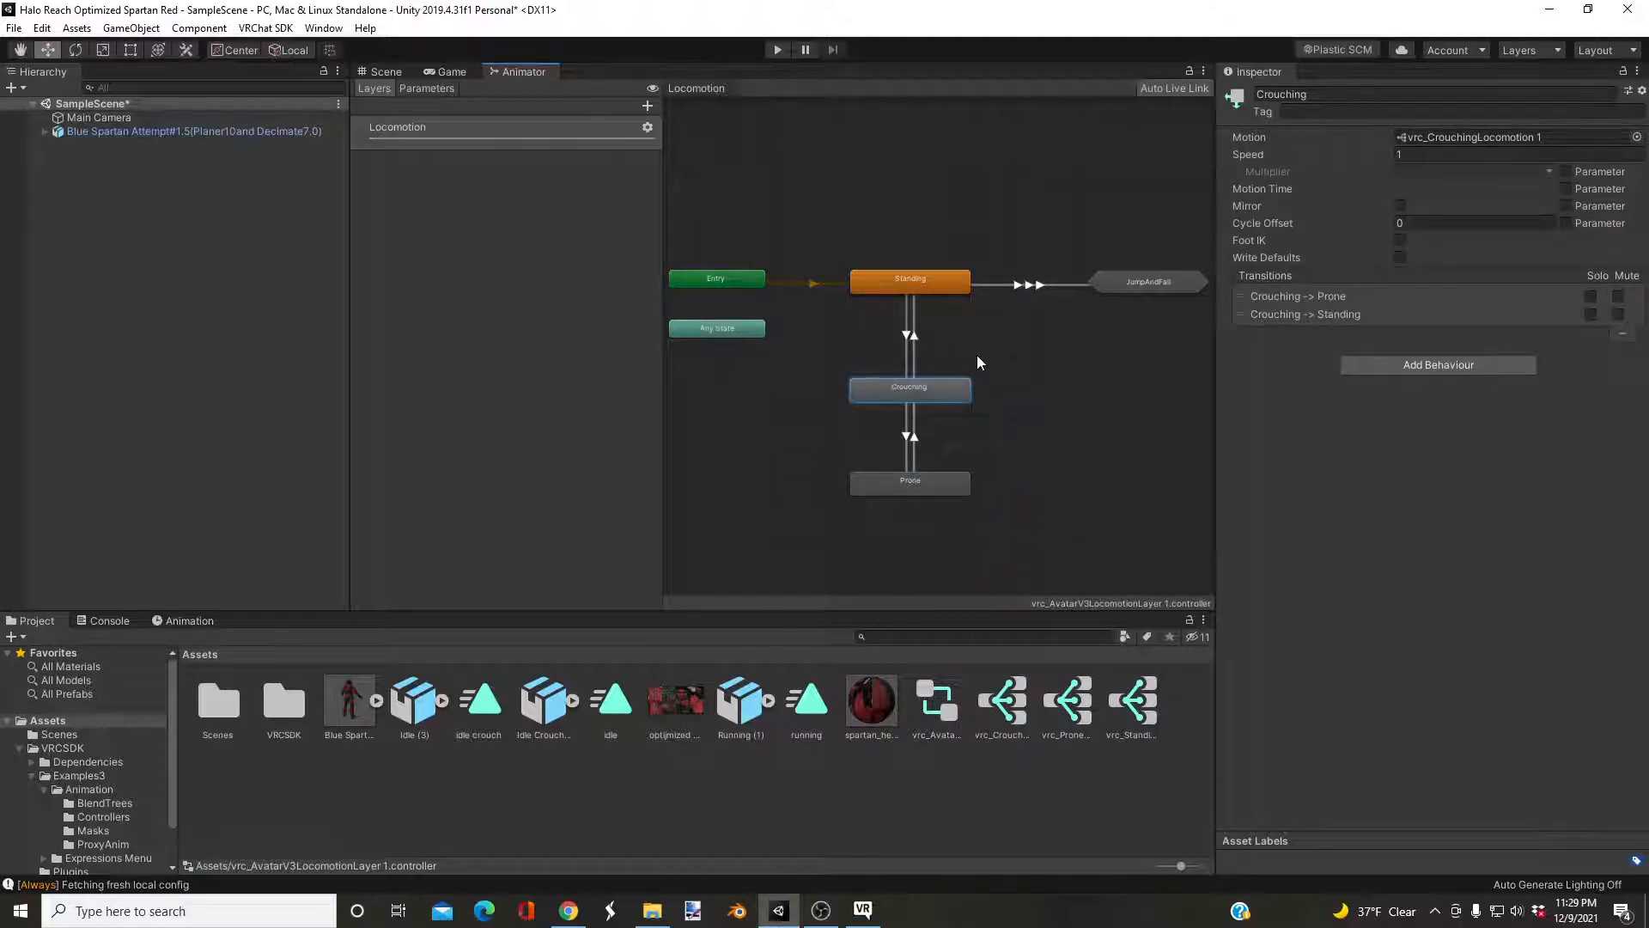
scroll(792, 172, down, 2)
middle_drag(1045, 295, 1031, 324)
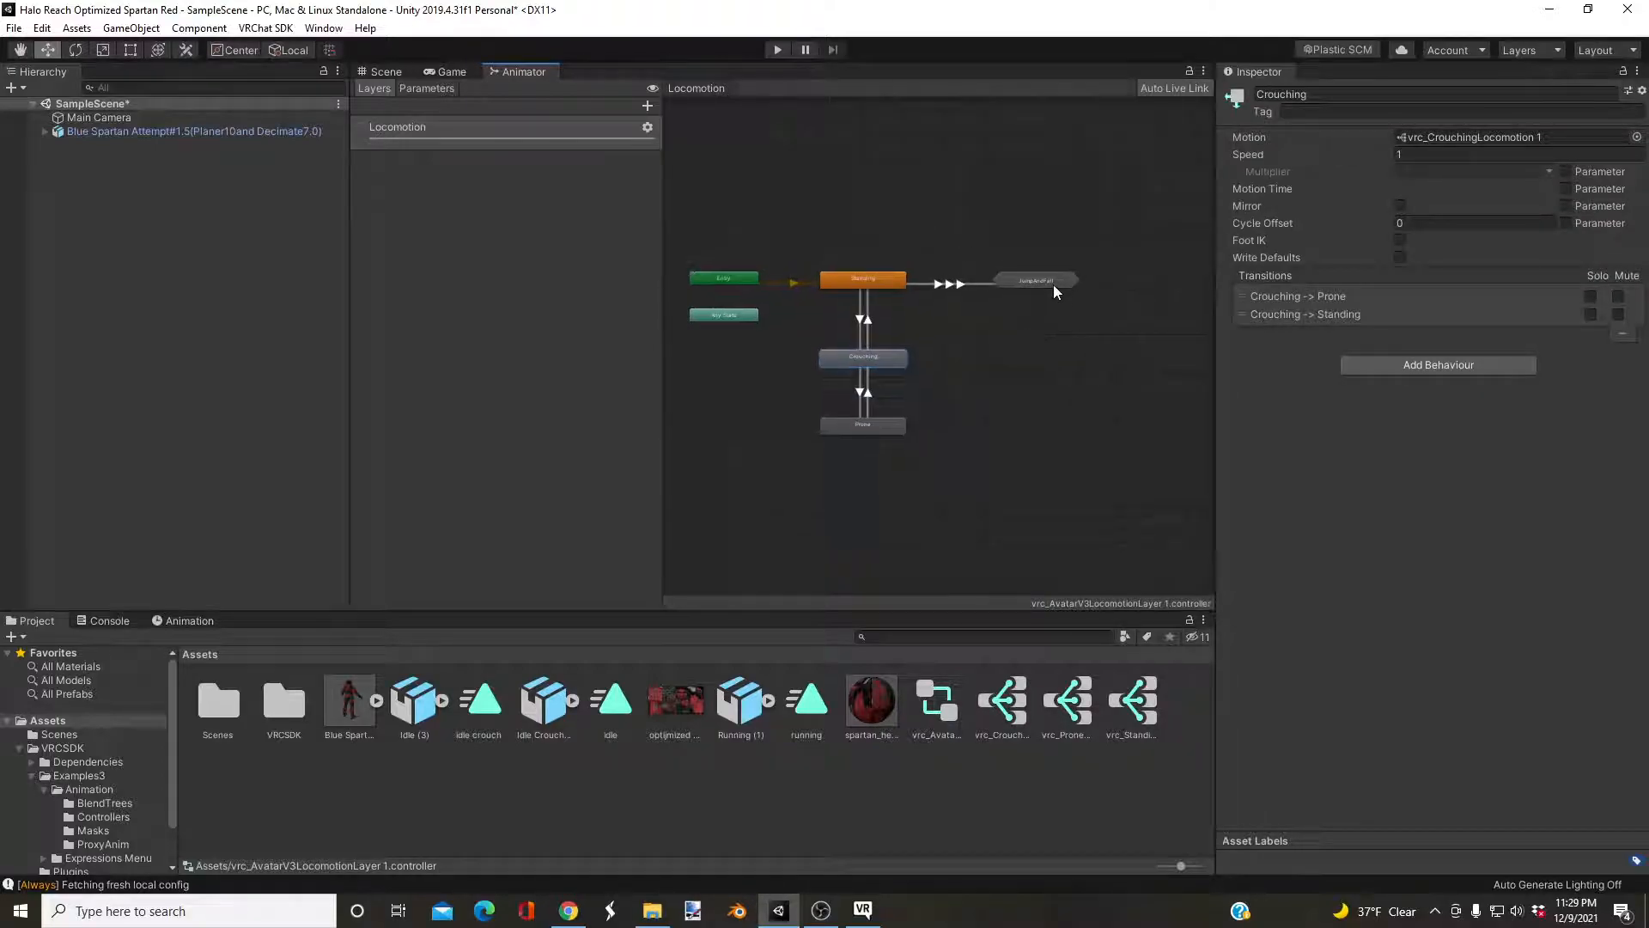
Examine the red Spartan avatar in the Scene view.
click(383, 75)
scroll(850, 361, down, 2)
mouse_move(995, 375)
alt+mouse_down()
mouse_move(1027, 389)
mouse_move(997, 396)
mouse_move(1014, 398)
alt+mouse_up()
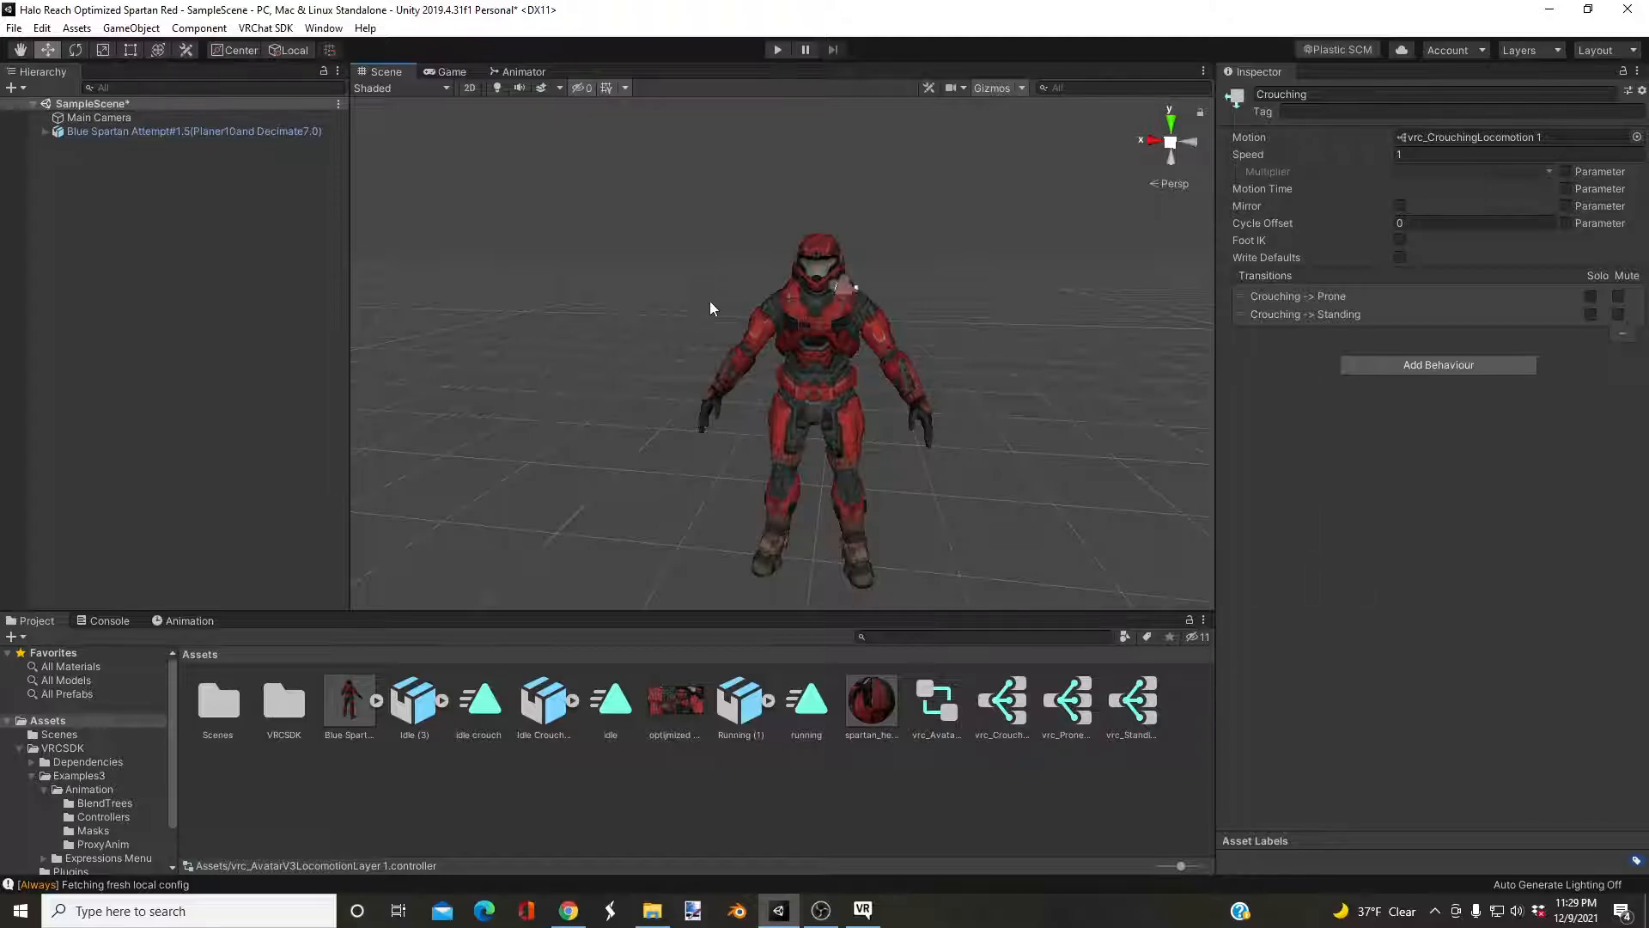
scroll(843, 376, up, 4)
scroll(850, 380, down, 4)
mouse_move(854, 380)
right_down()
mouse_move(869, 401)
mouse_move(851, 398)
mouse_move(873, 402)
right_up()
scroll(851, 398, up, 3)
scroll(873, 402, down, 3)
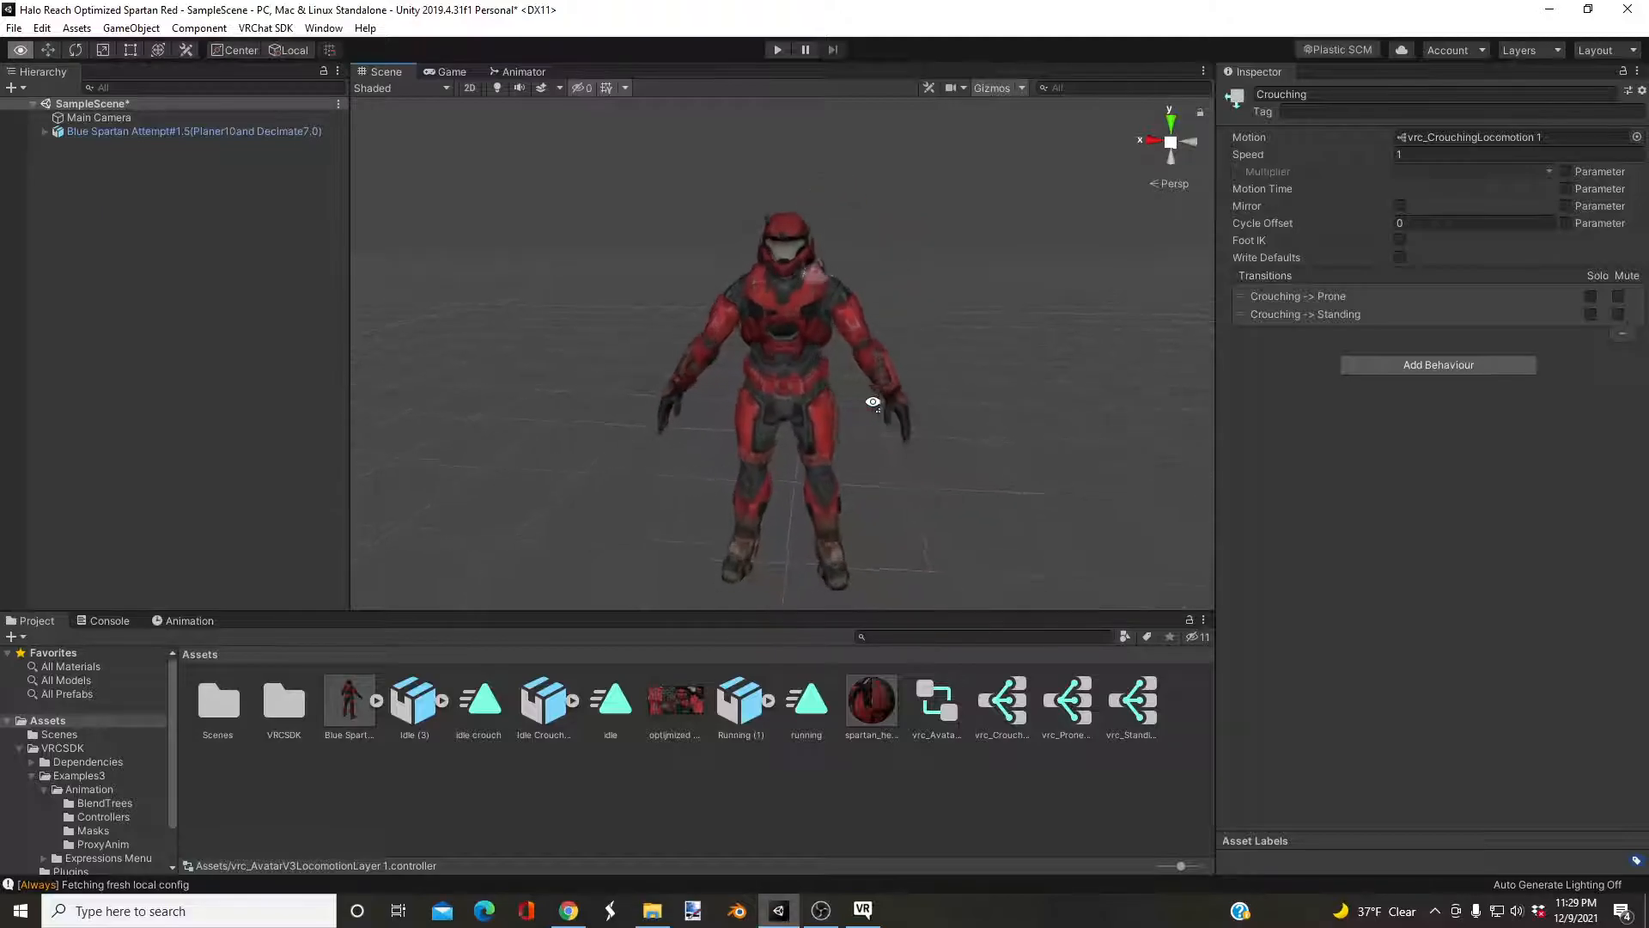
scroll(872, 402, up, 2)
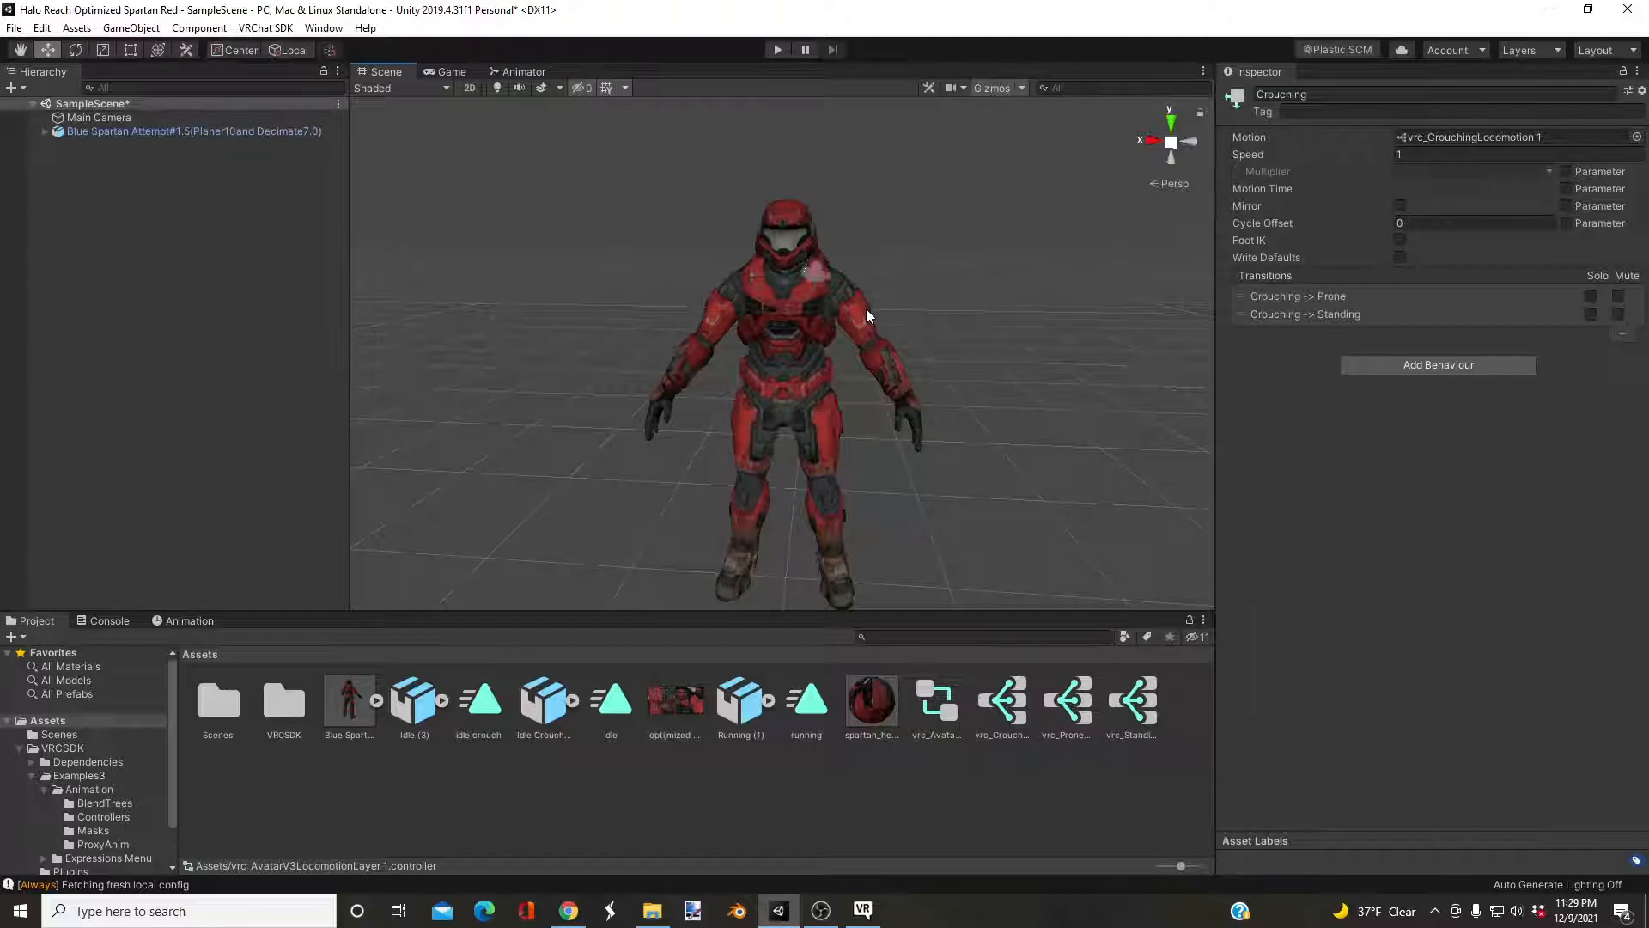
Check the Base playable layer in the Spartan avatar's VRC Avatar Descriptor and open the VRChat SDK control panel.
click(749, 317)
right_drag(749, 317, 868, 369)
scroll(1282, 631, down, 3)
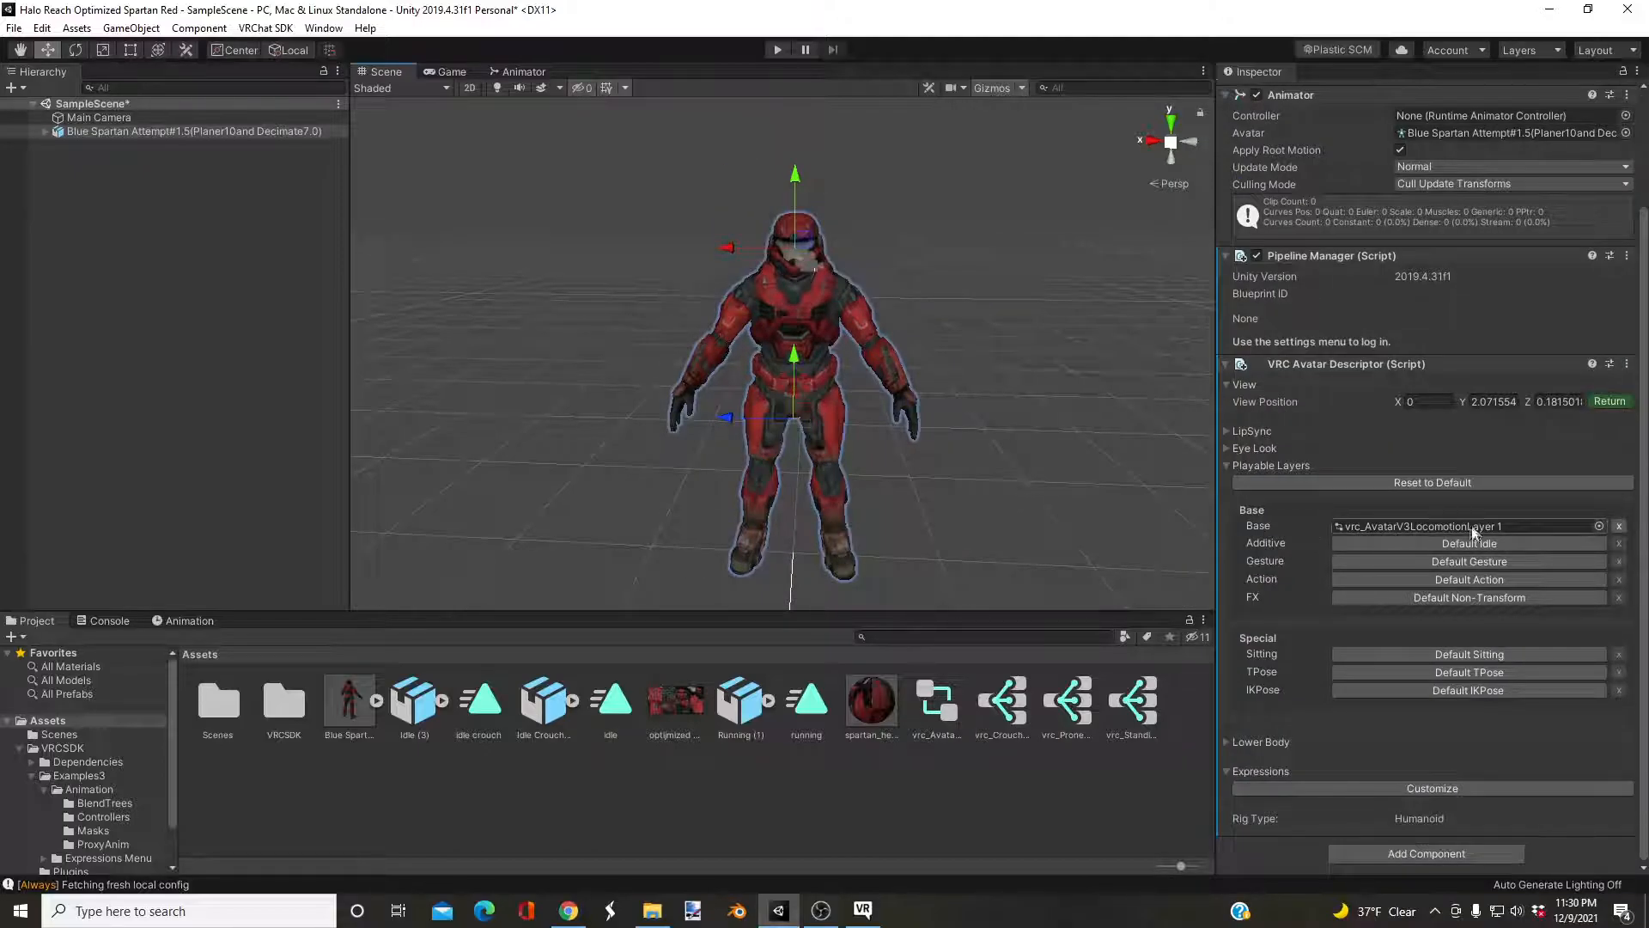
scroll(1426, 541, up, 3)
click(283, 28)
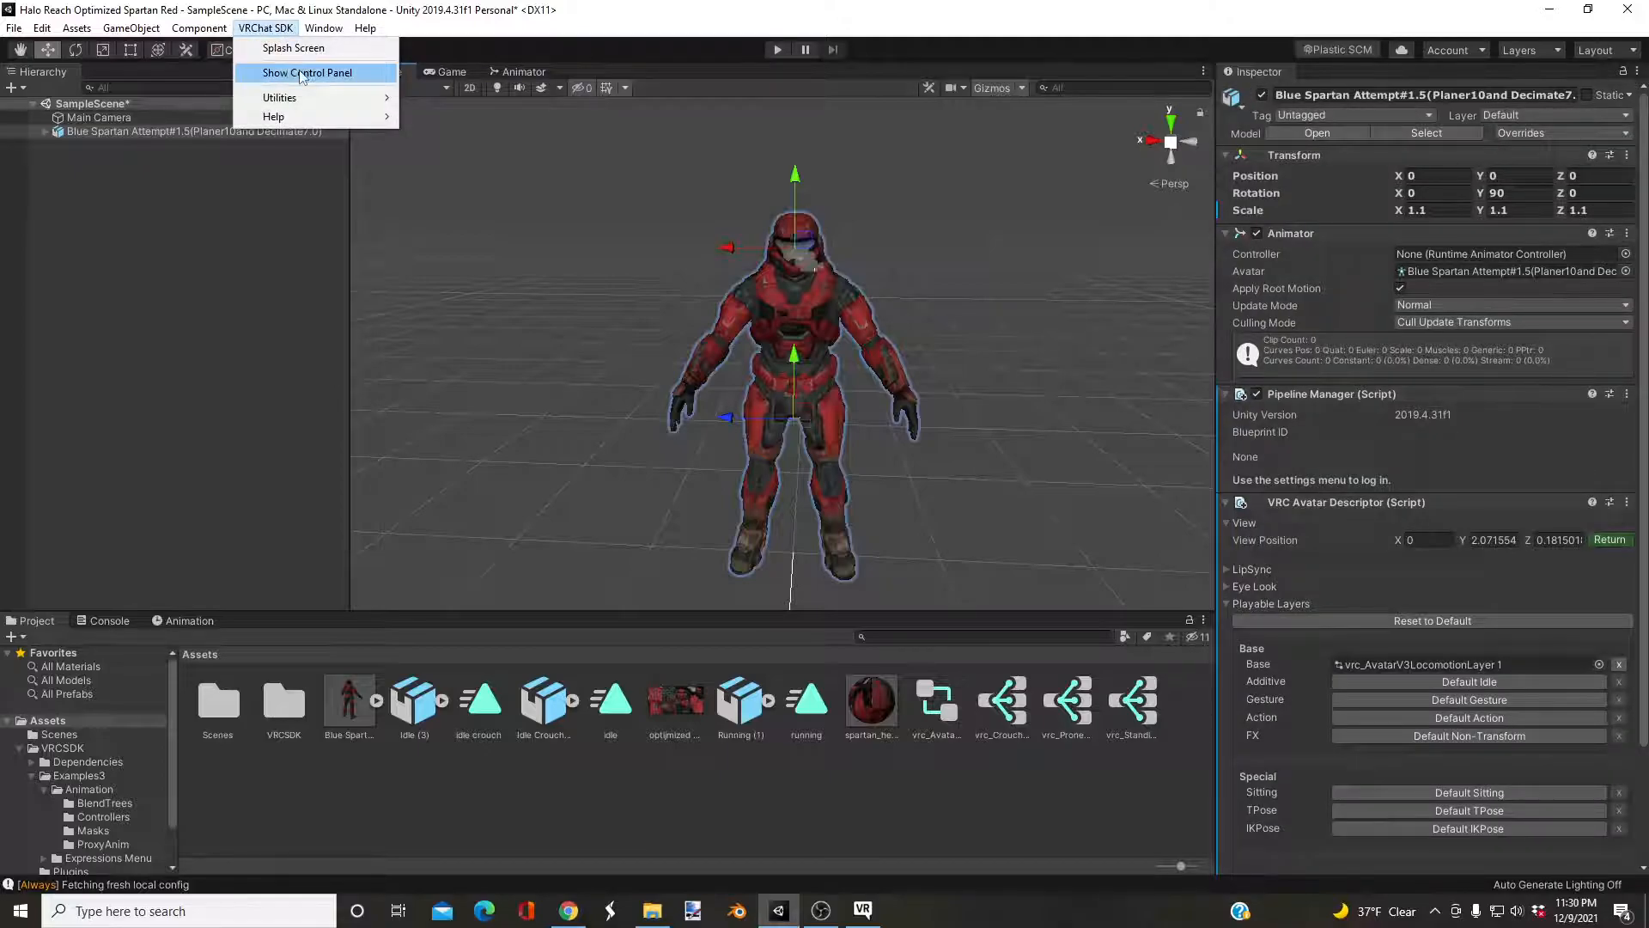
click(309, 71)
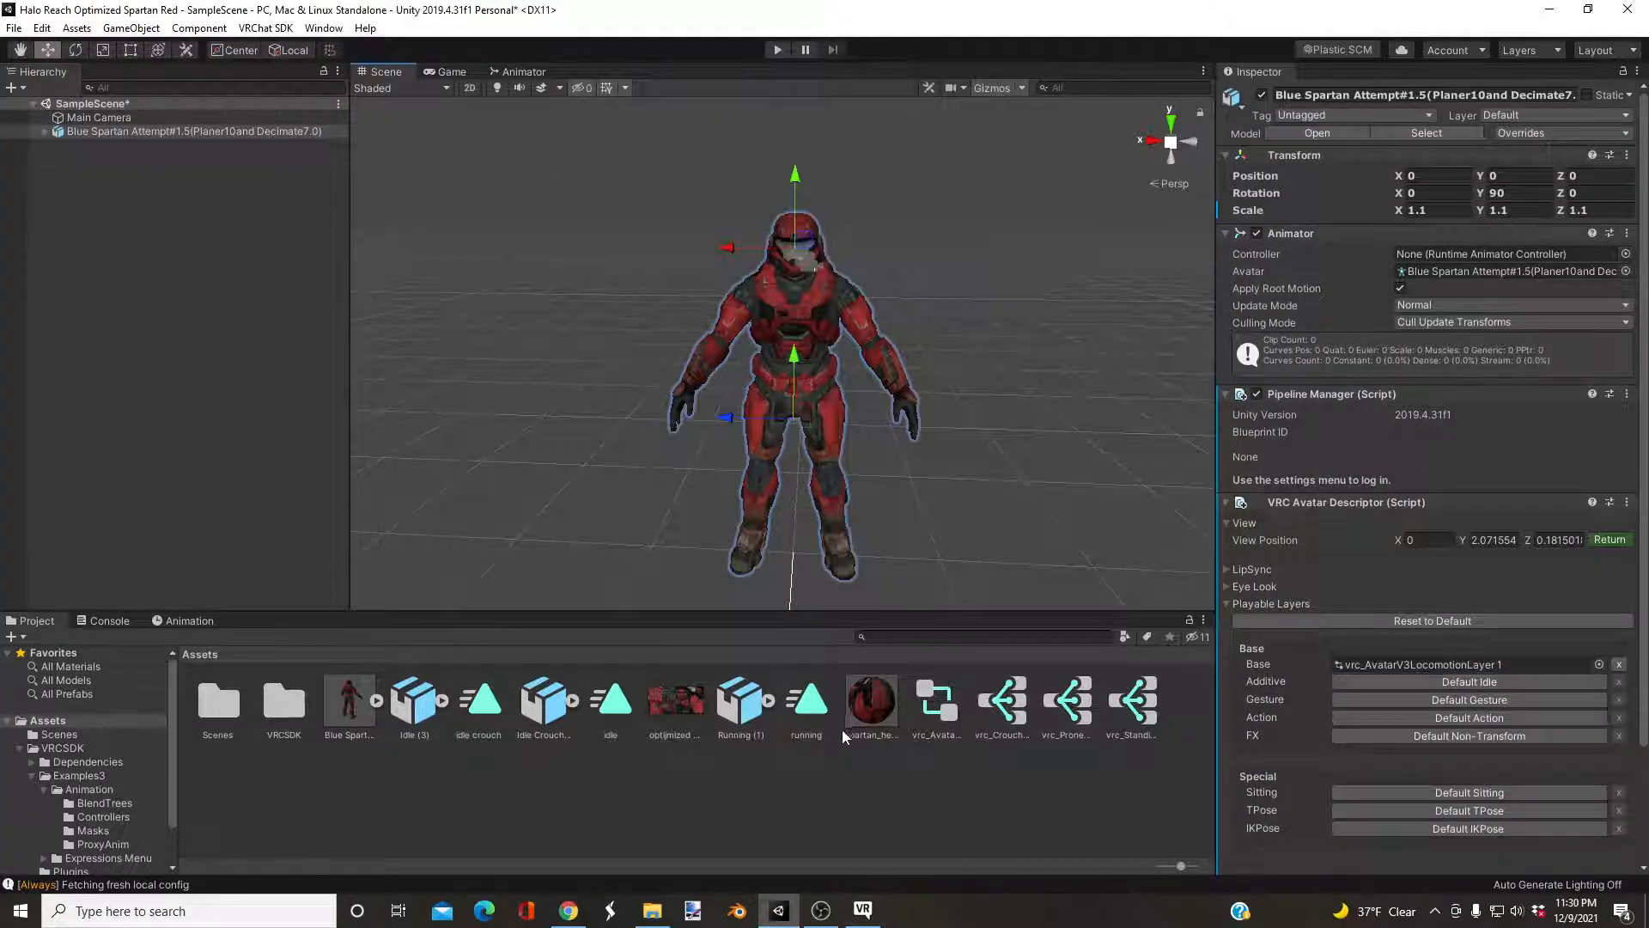
click(821, 910)
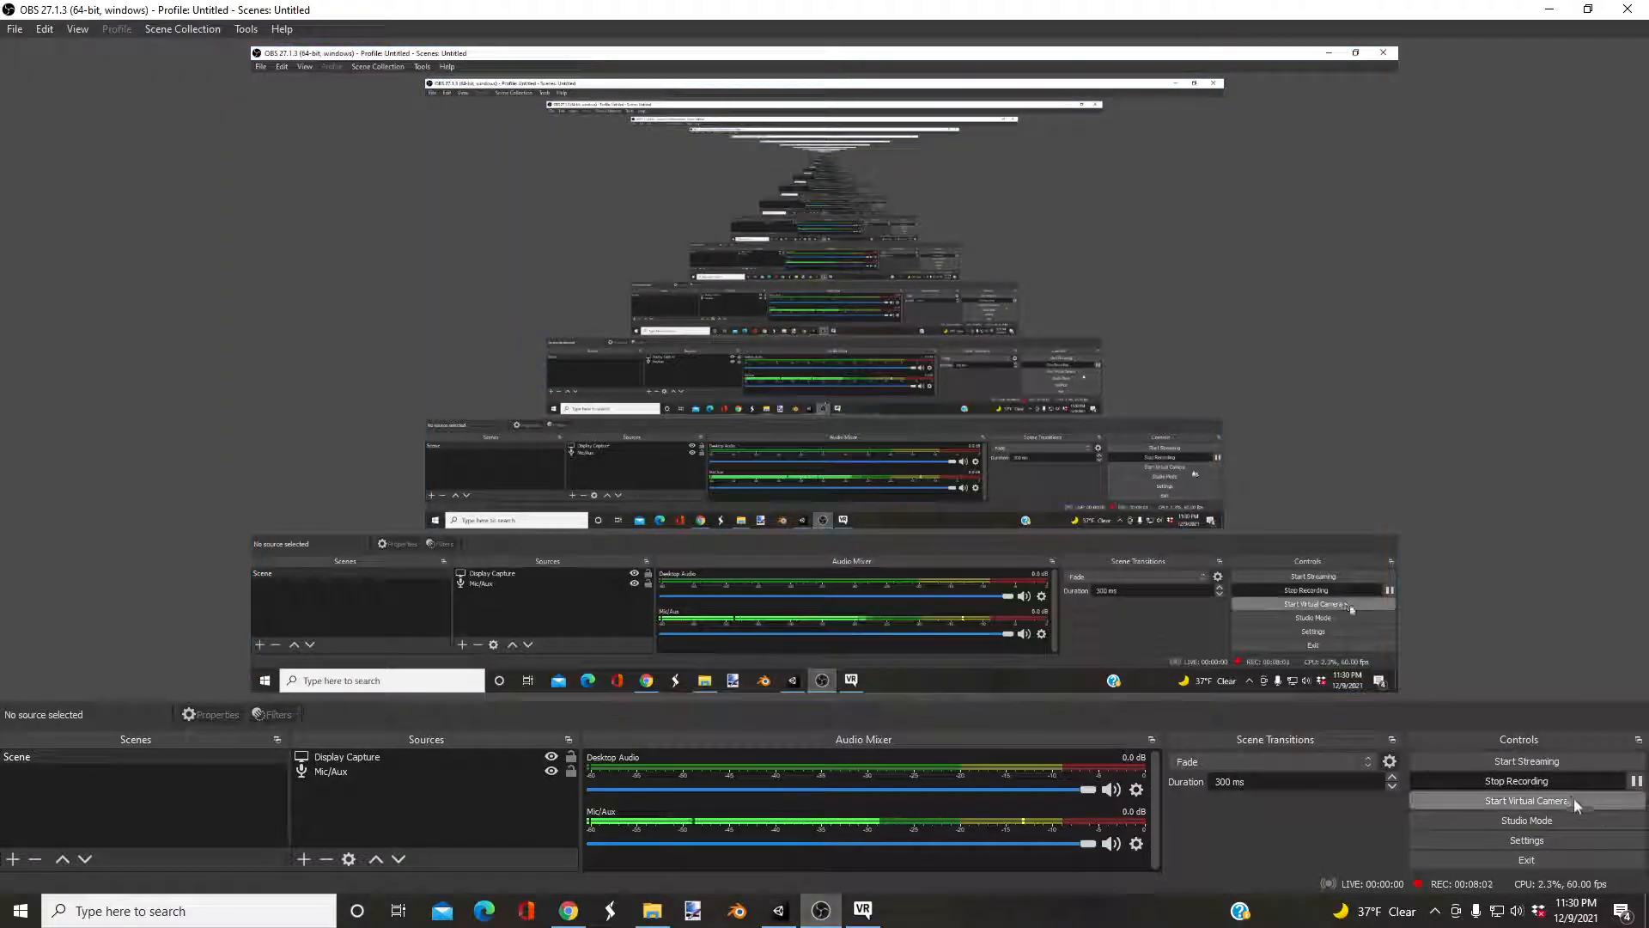